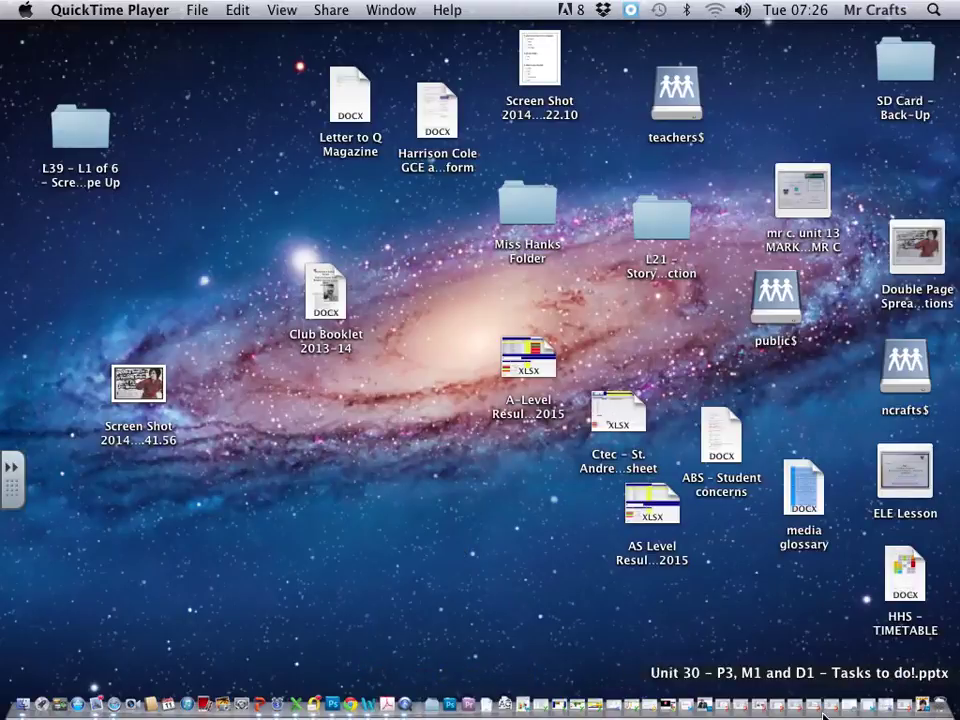
- Create a new International Paper A4 document named 'Ancillary Product Magazine'
left_click(332, 704)
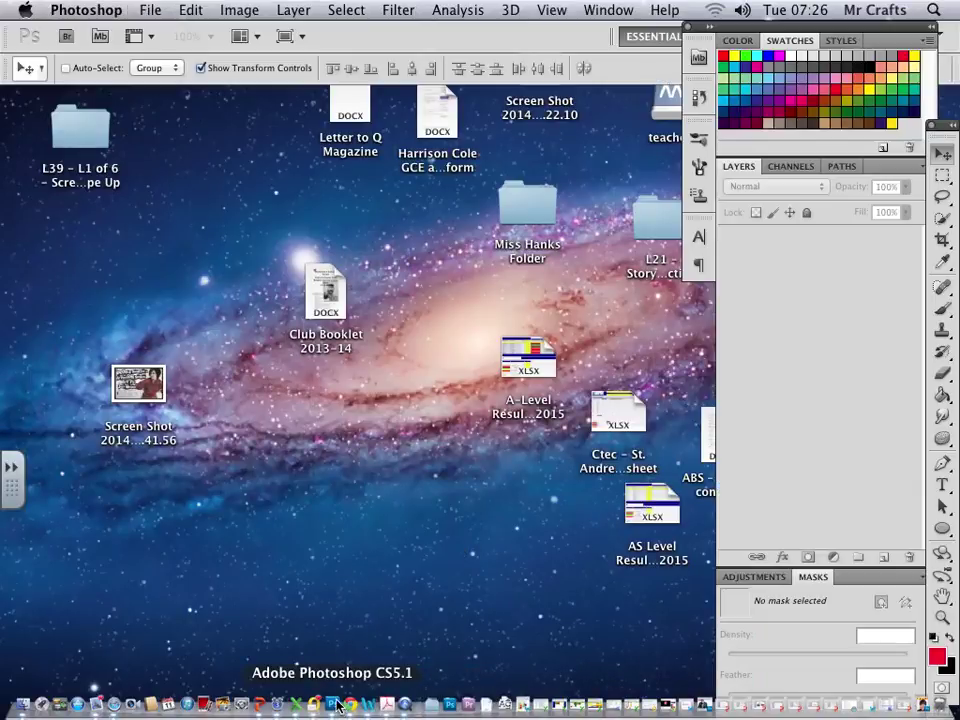
left_click(152, 12)
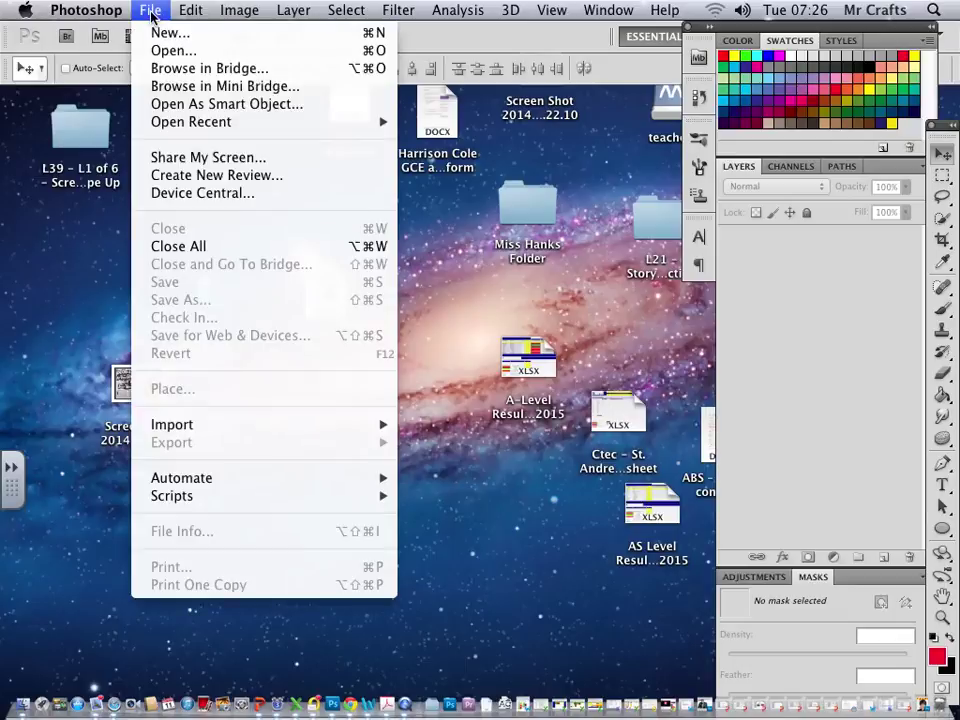
left_click(176, 36)
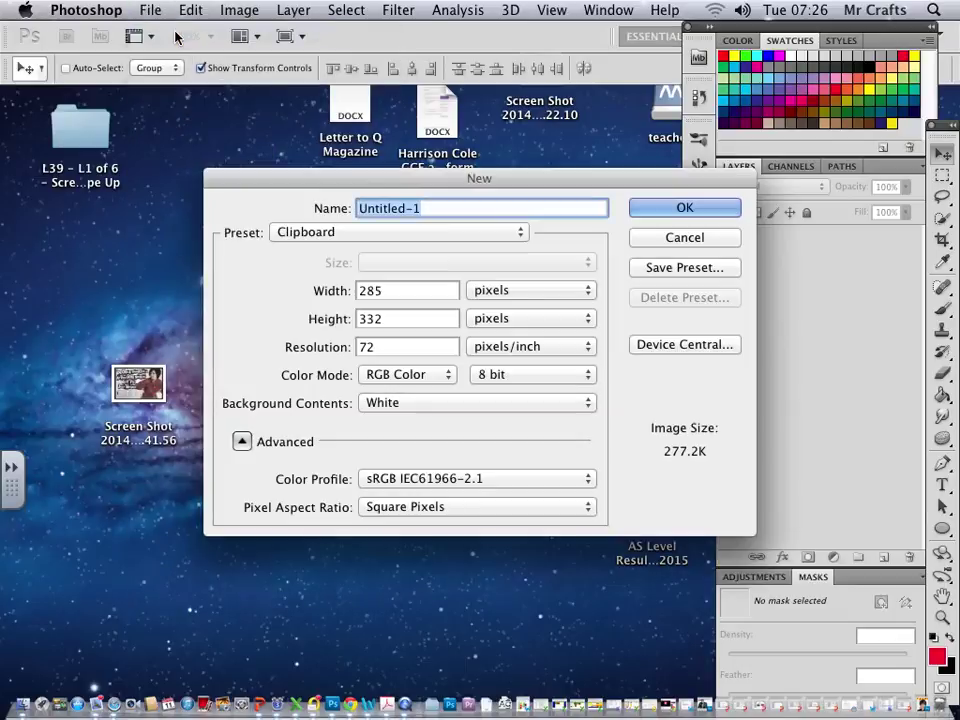
left_click(520, 235)
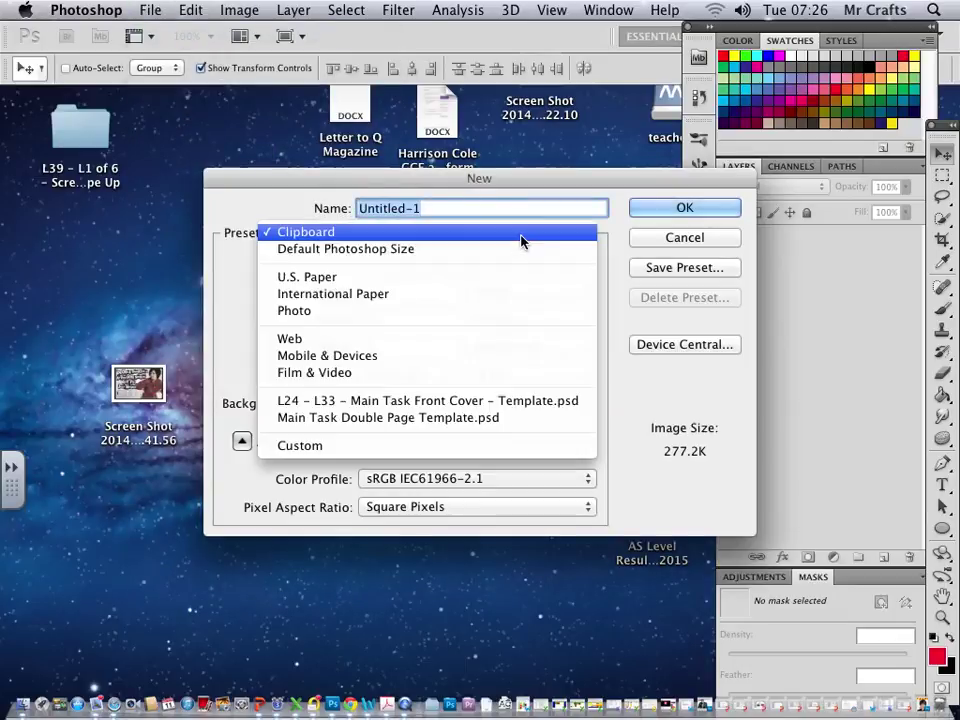
left_click(383, 295)
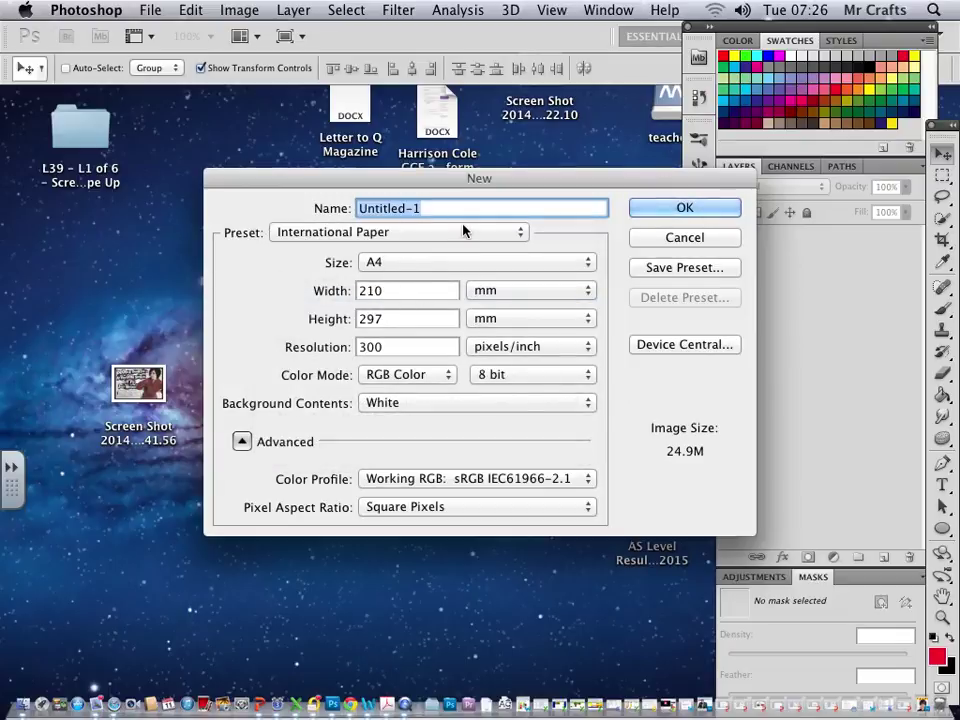
type("Ancilla")
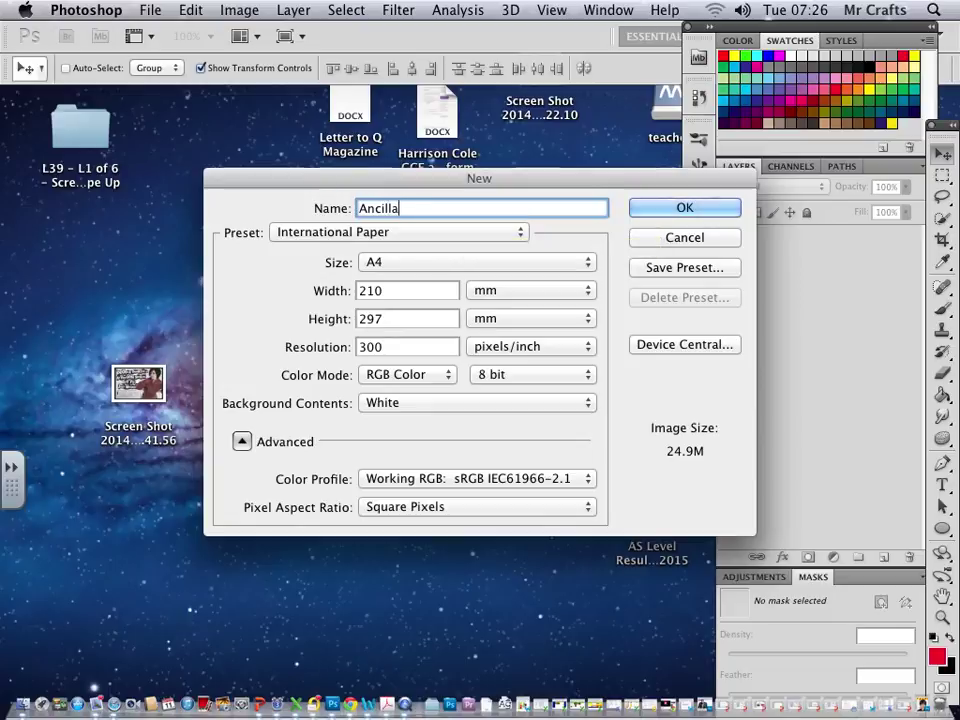
type("ry Produc")
type("t Magazine")
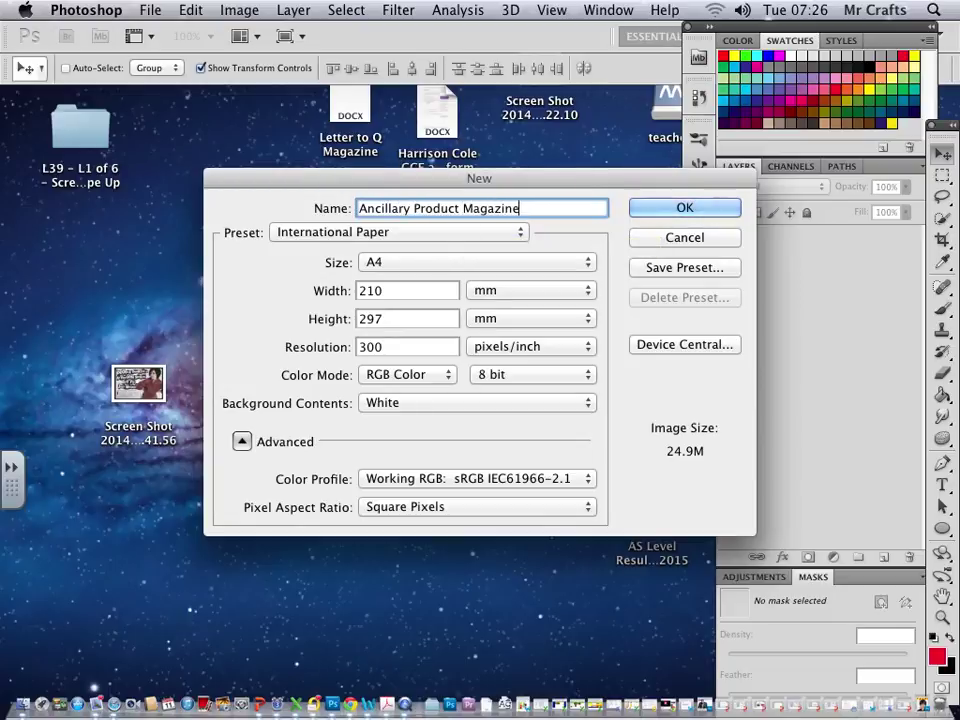
left_click(634, 206)
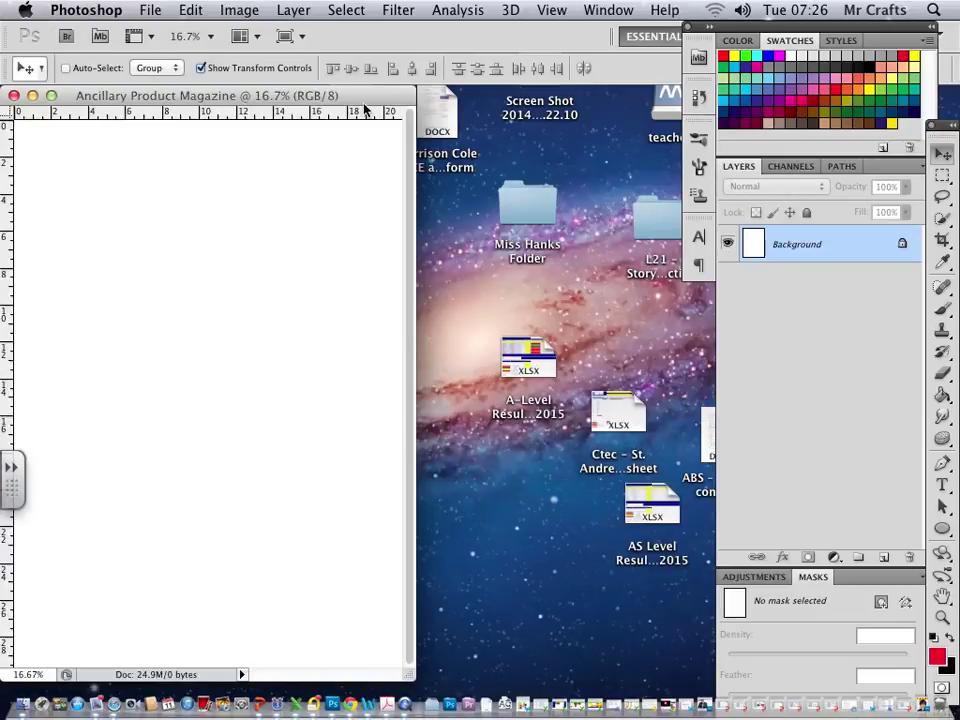
- Place margin guides just inside the top, left, right and bottom edges of the page
left_click_drag(365, 108, 641, 96)
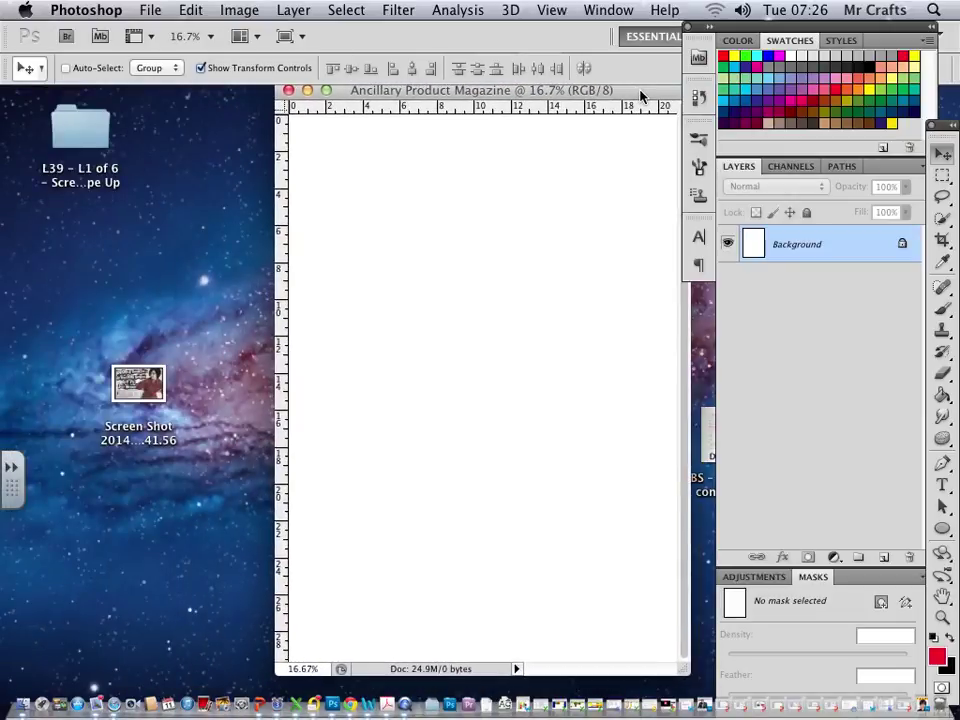
key("super+Tab")
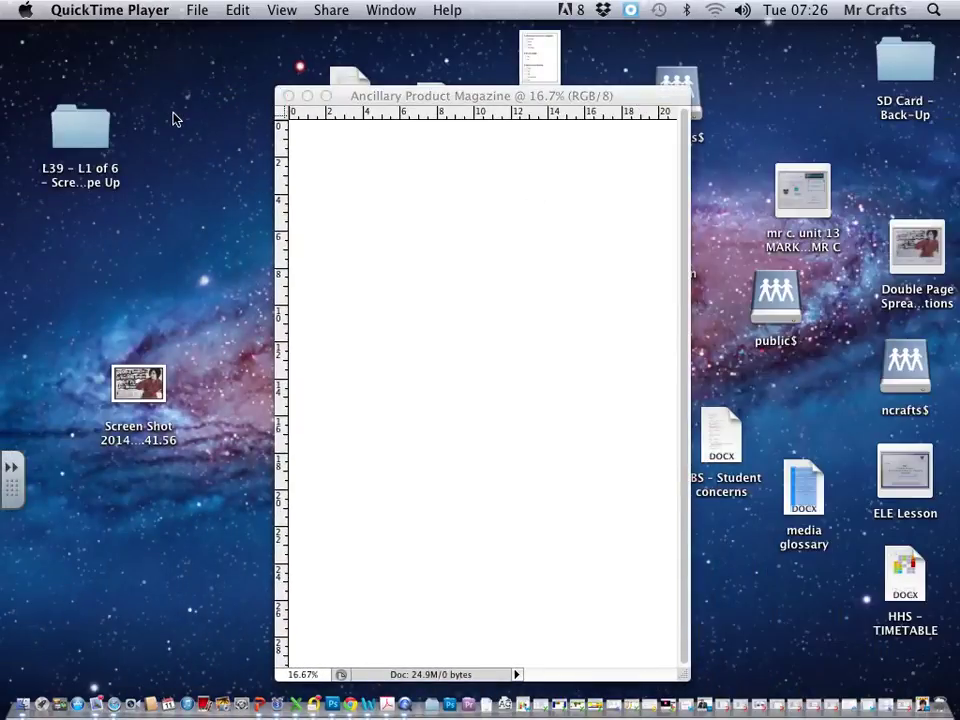
left_click(405, 116)
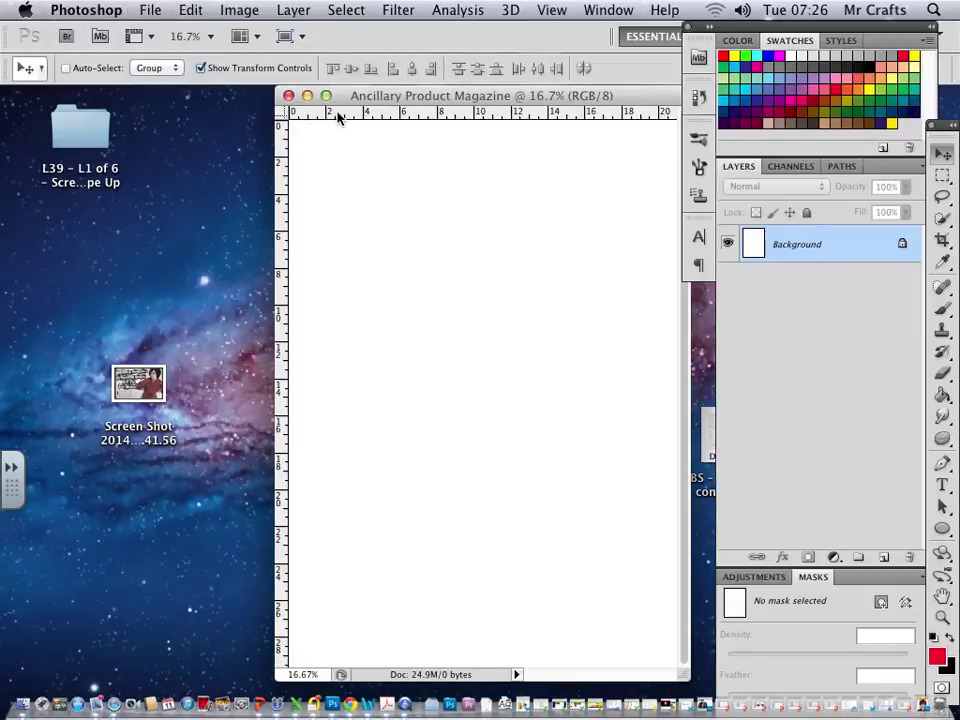
left_click_drag(336, 112, 337, 131)
left_click_drag(282, 146, 666, 167)
left_click_drag(490, 112, 471, 660)
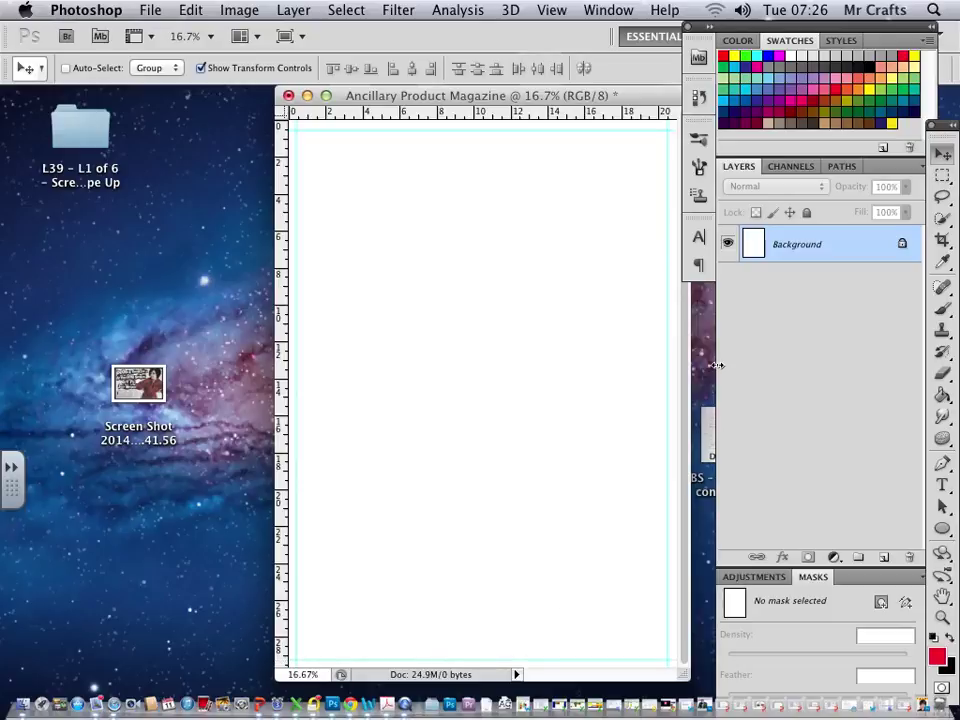
- Unlock the Background layer by converting it to a normal layer named 'Background'
double_click(810, 256)
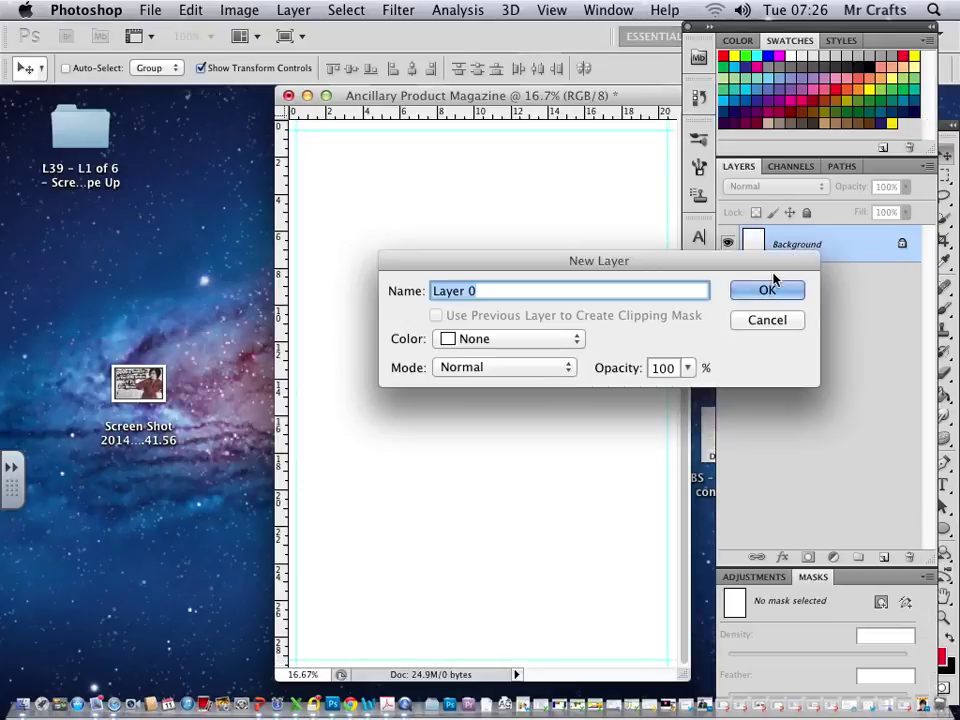
type("Bac")
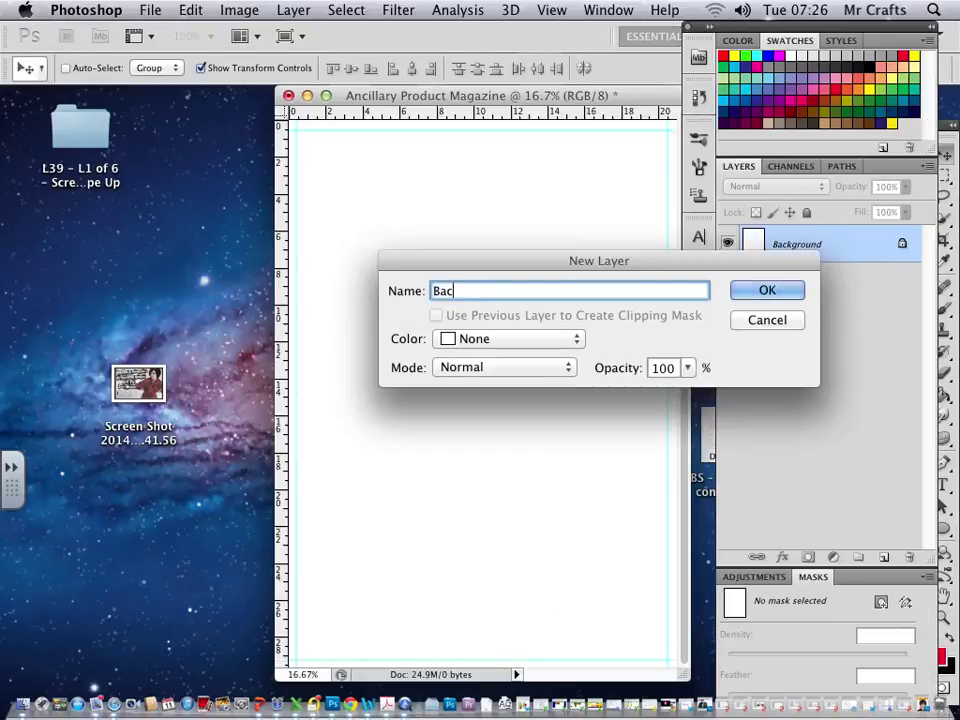
type("kground")
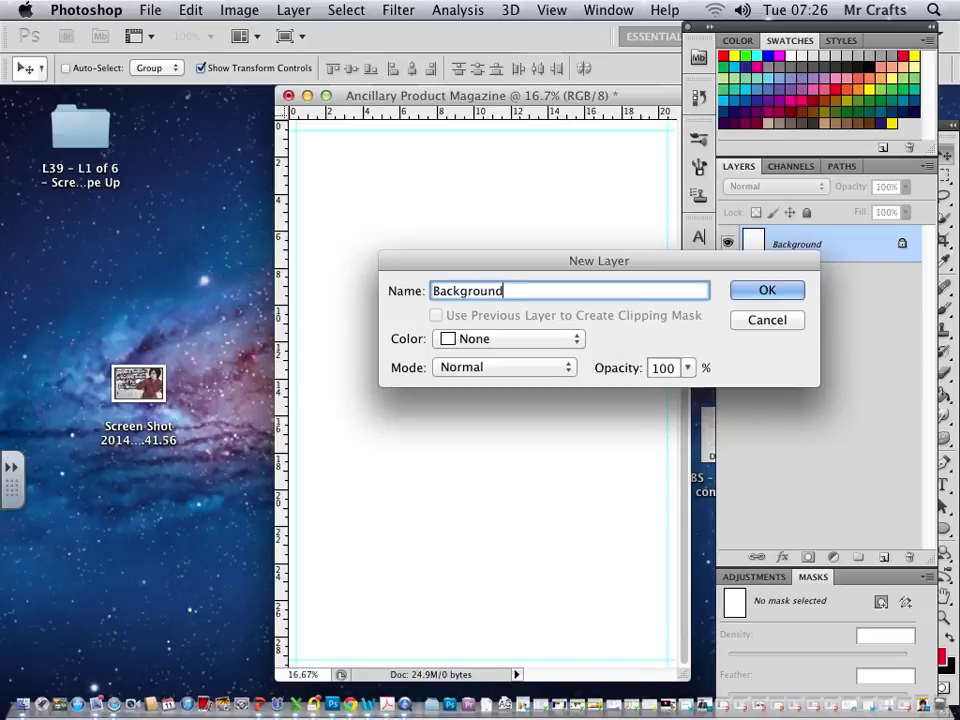
left_click(765, 322)
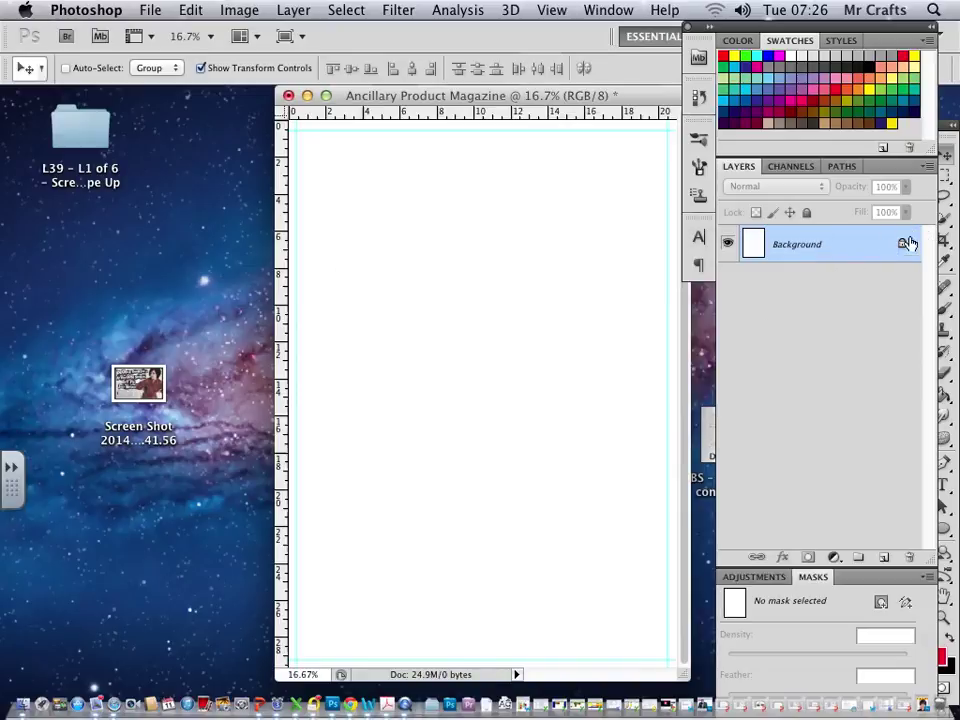
double_click(806, 250)
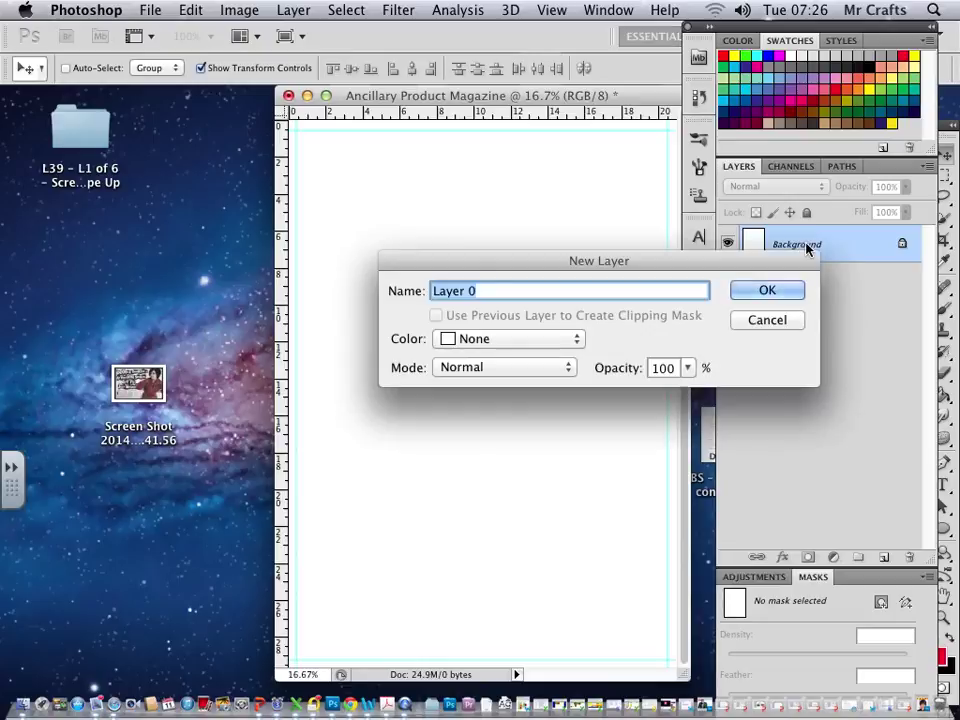
type("Backgr")
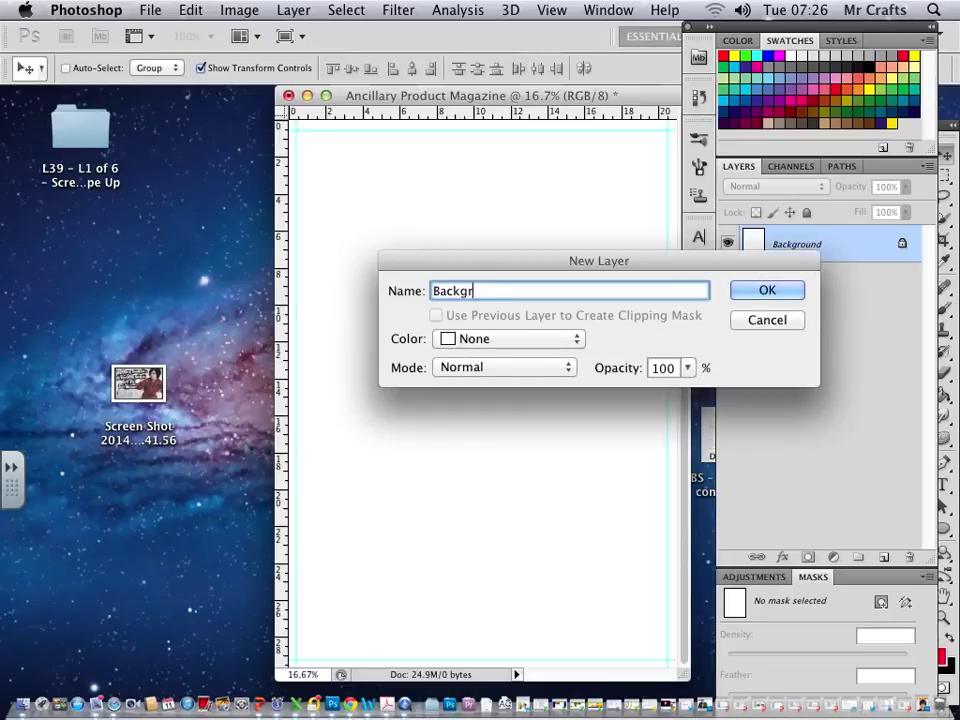
type("ound")
left_click(784, 288)
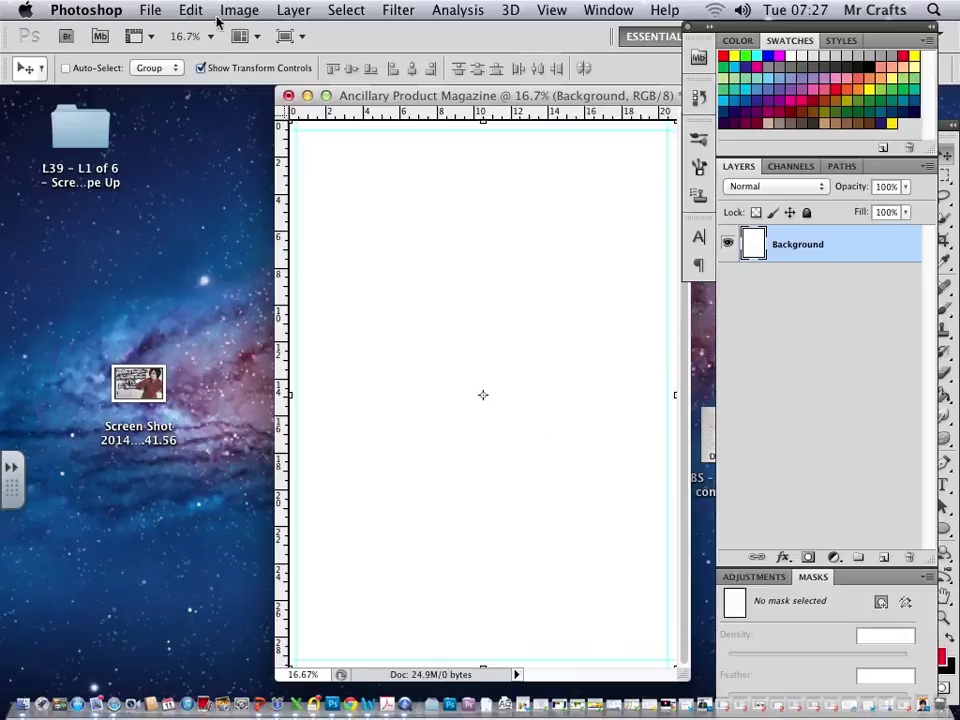
- Start placing an image and browse from the public$ share to the Magazine Conventions folder
left_click(148, 10)
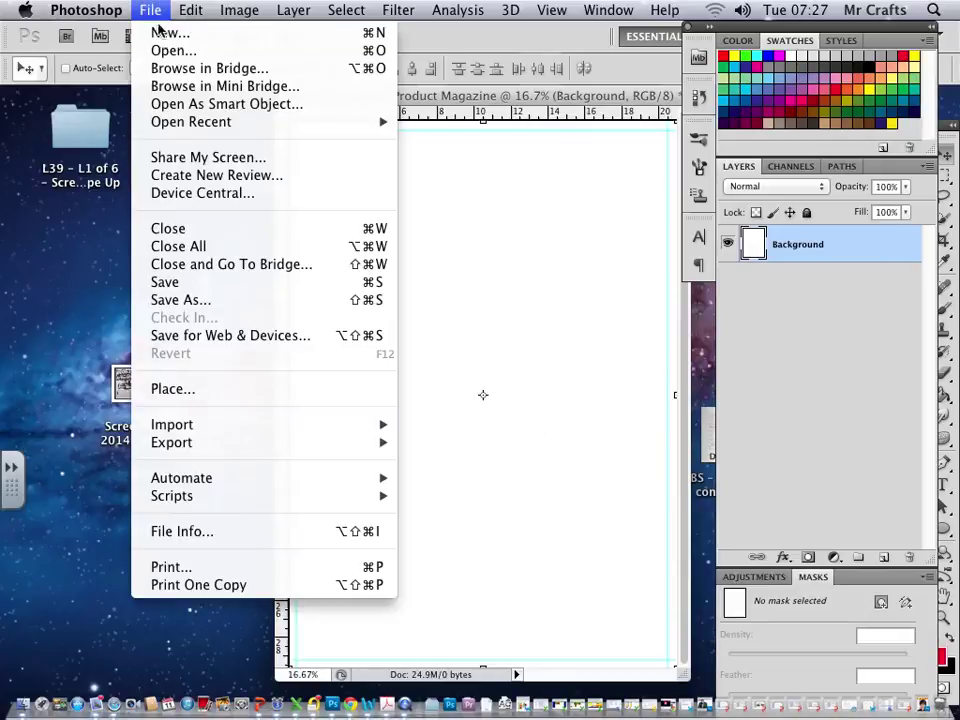
left_click(214, 388)
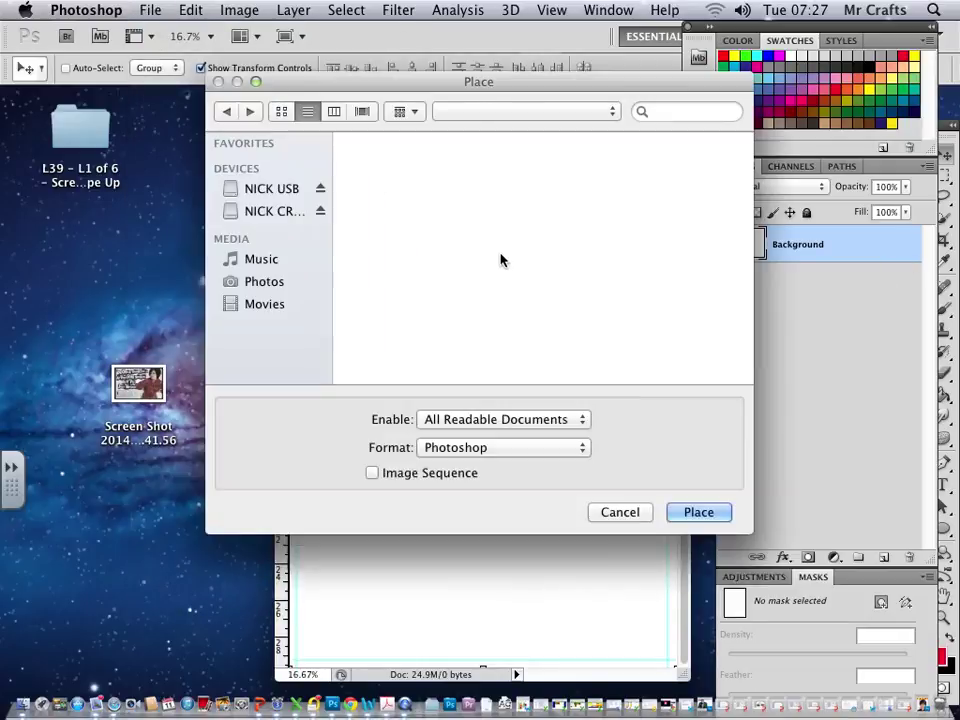
left_click(614, 111)
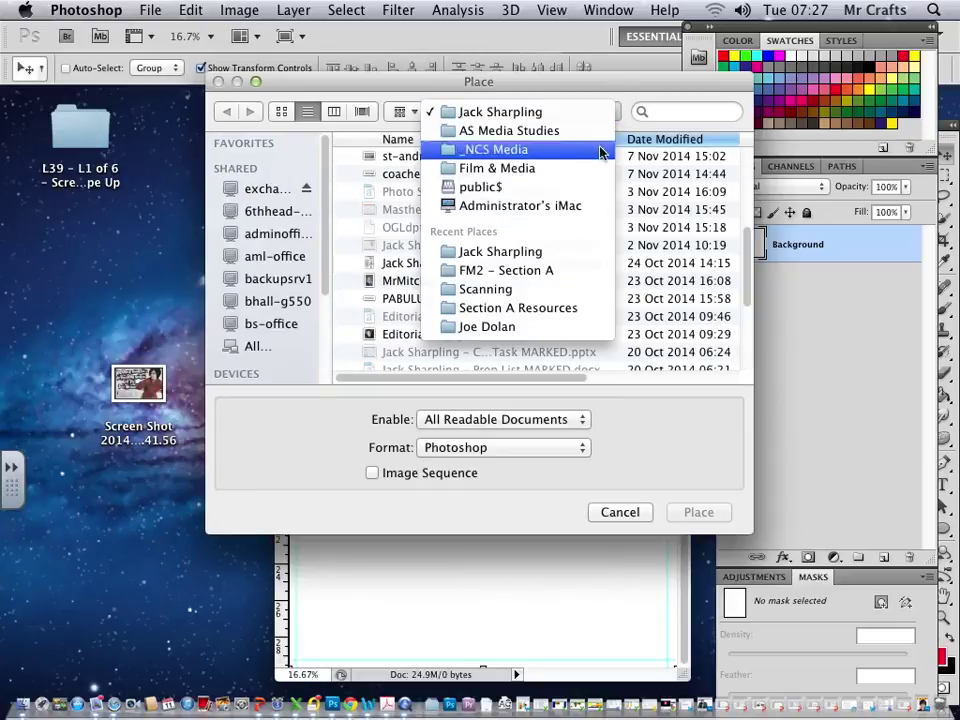
left_click(500, 206)
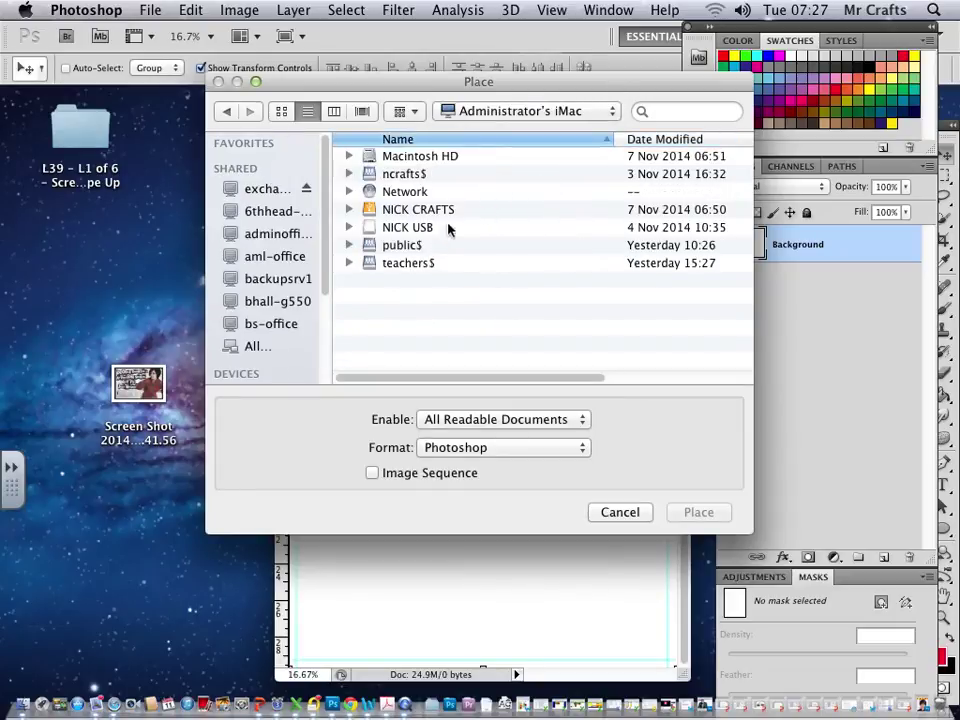
double_click(414, 244)
left_click(430, 200)
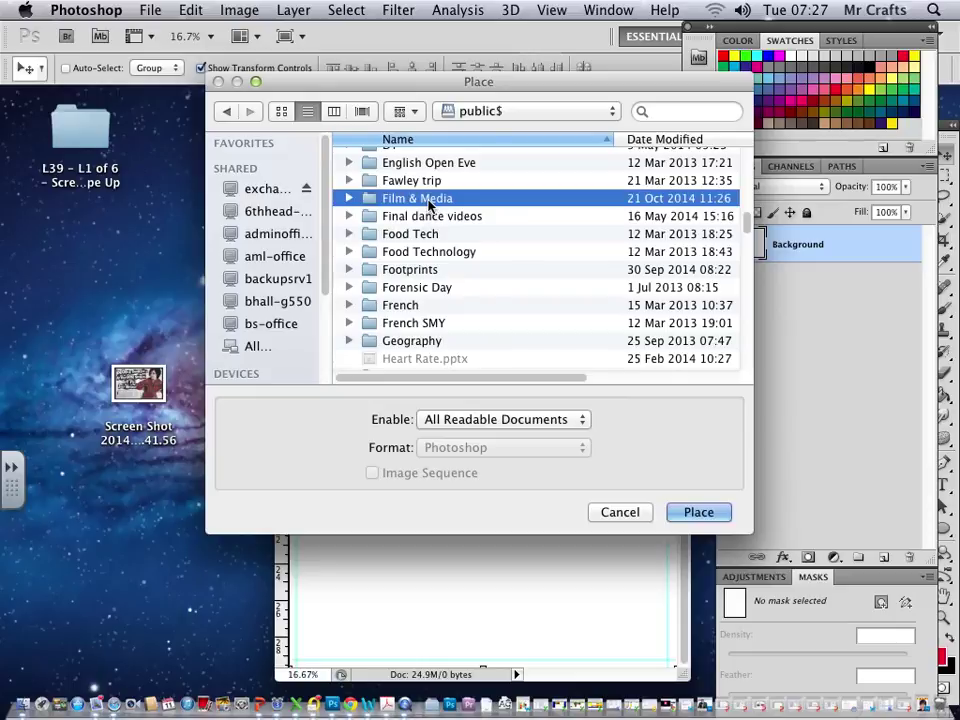
double_click(430, 200)
double_click(428, 158)
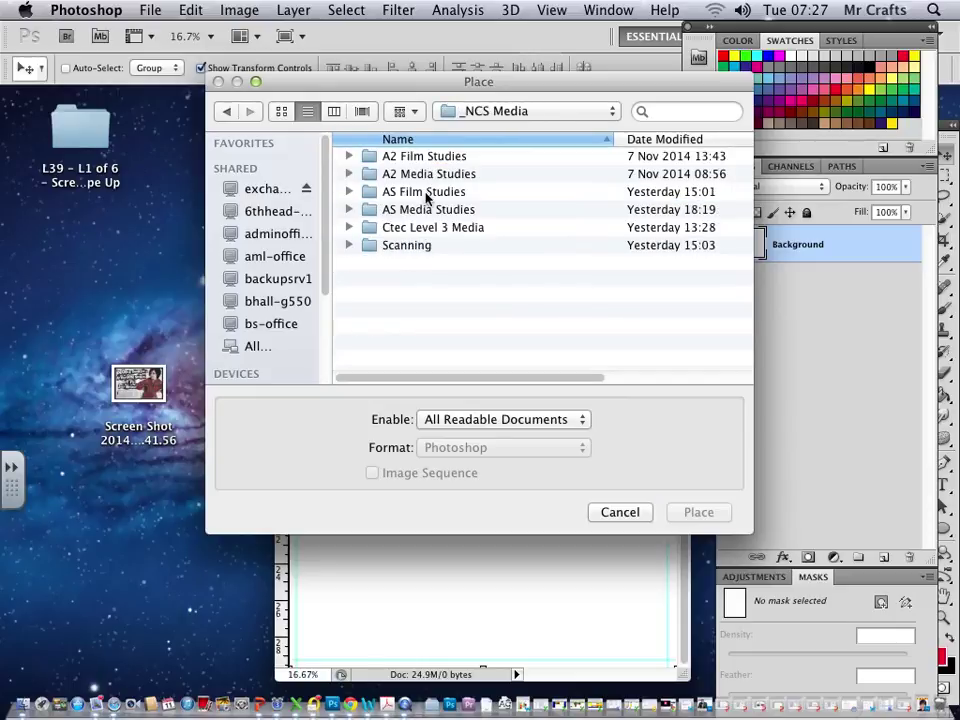
double_click(415, 174)
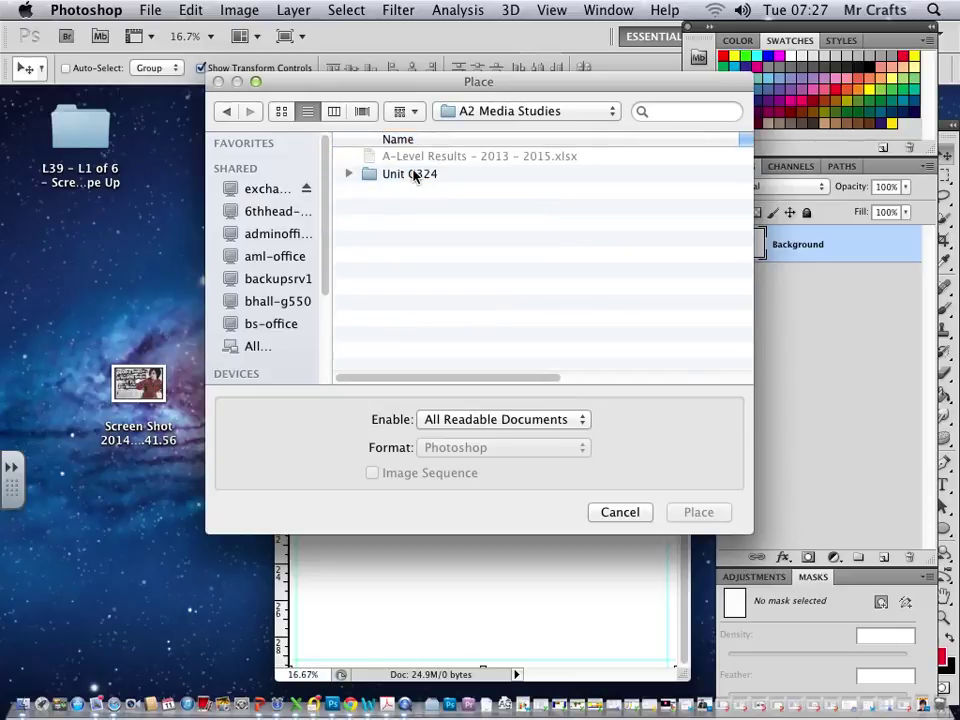
double_click(415, 174)
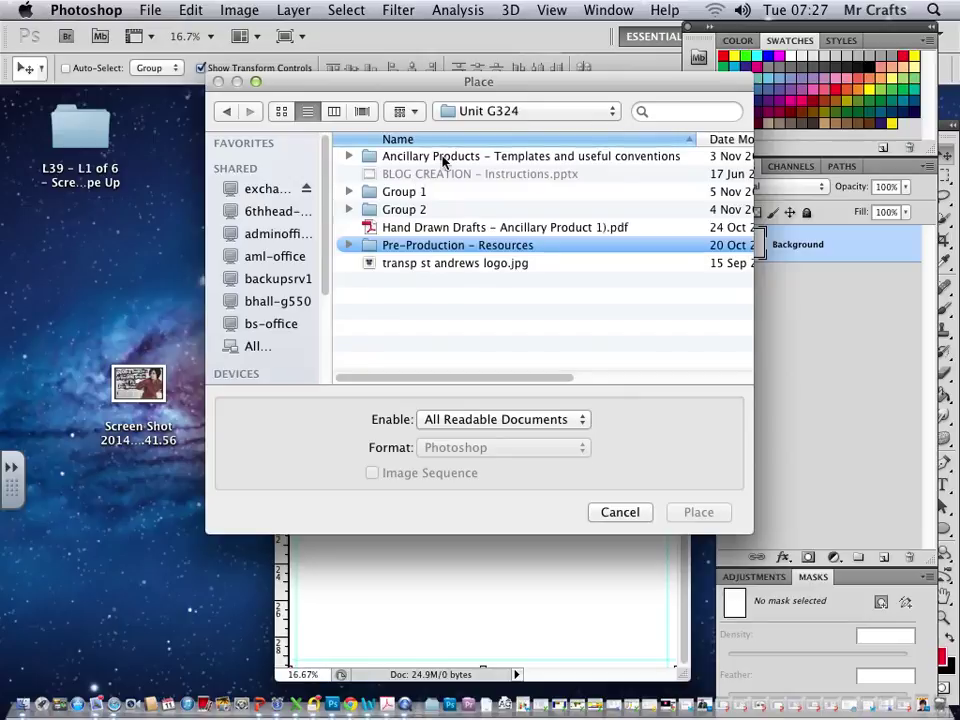
double_click(443, 158)
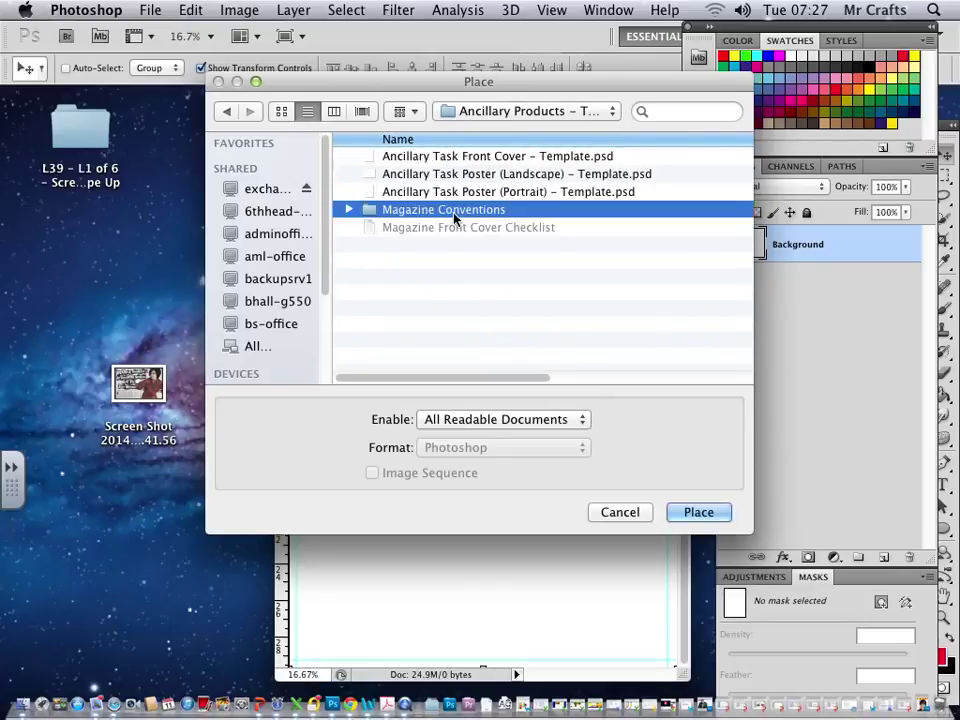
double_click(455, 212)
- Place Barcode 2).jpeg from the thumbnail view onto the page
left_click(282, 113)
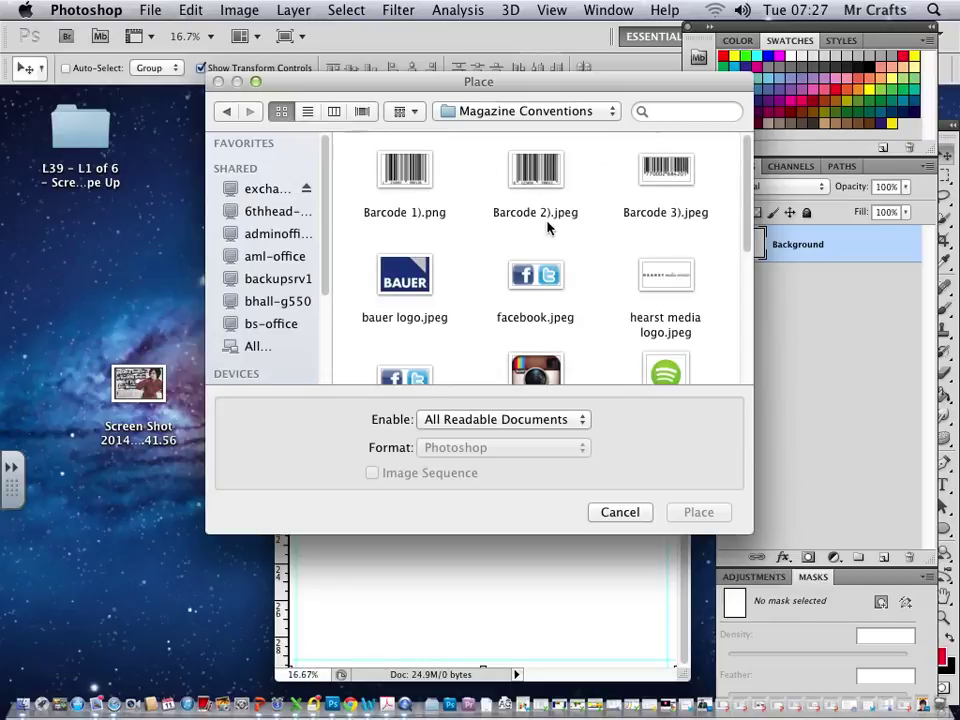
scroll(547, 228, "down", 2)
scroll(547, 228, "down", 2)
scroll(547, 228, "down", 2)
scroll(547, 228, "up", 5)
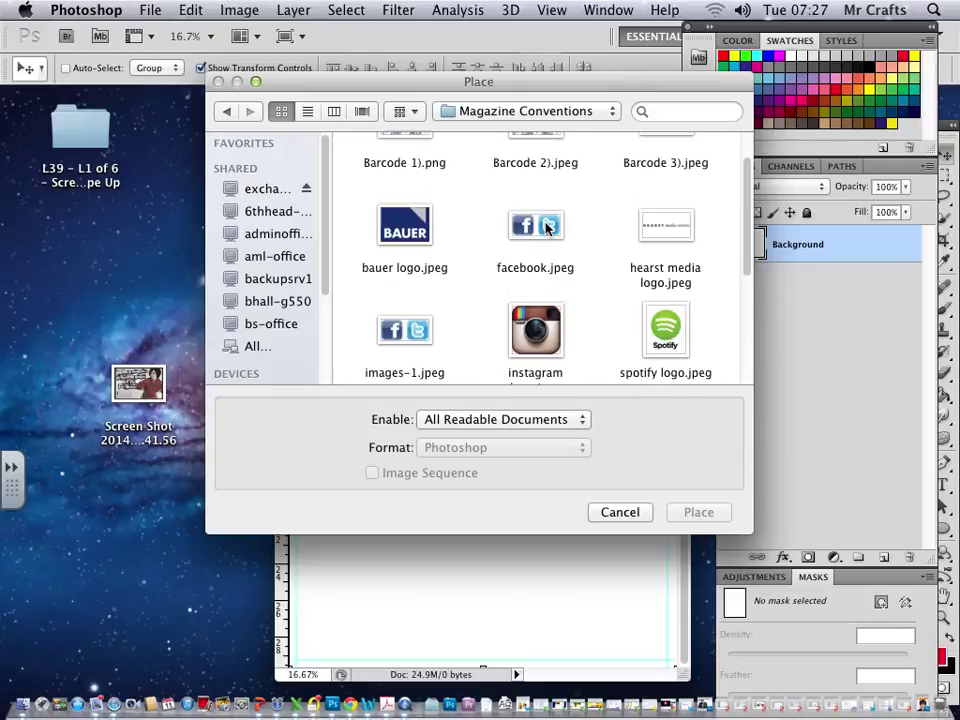
scroll(547, 228, "up", 1)
left_click(521, 176)
left_click(705, 514)
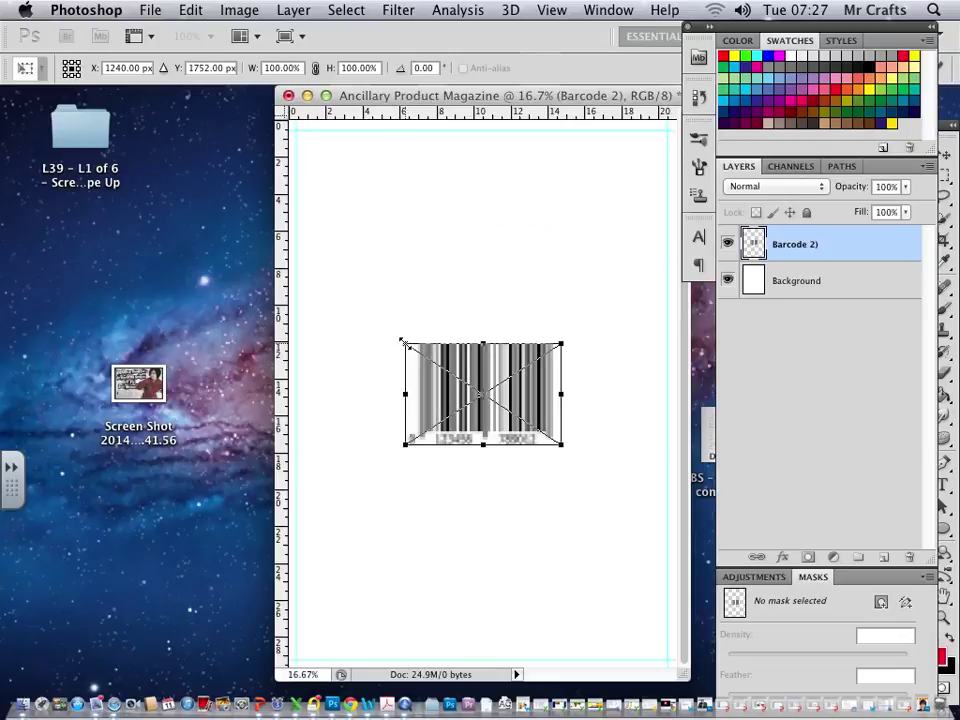
- Scale the barcode to about 43%, move it bottom-right, and add a guide above it
left_click_drag(403, 342, 494, 394)
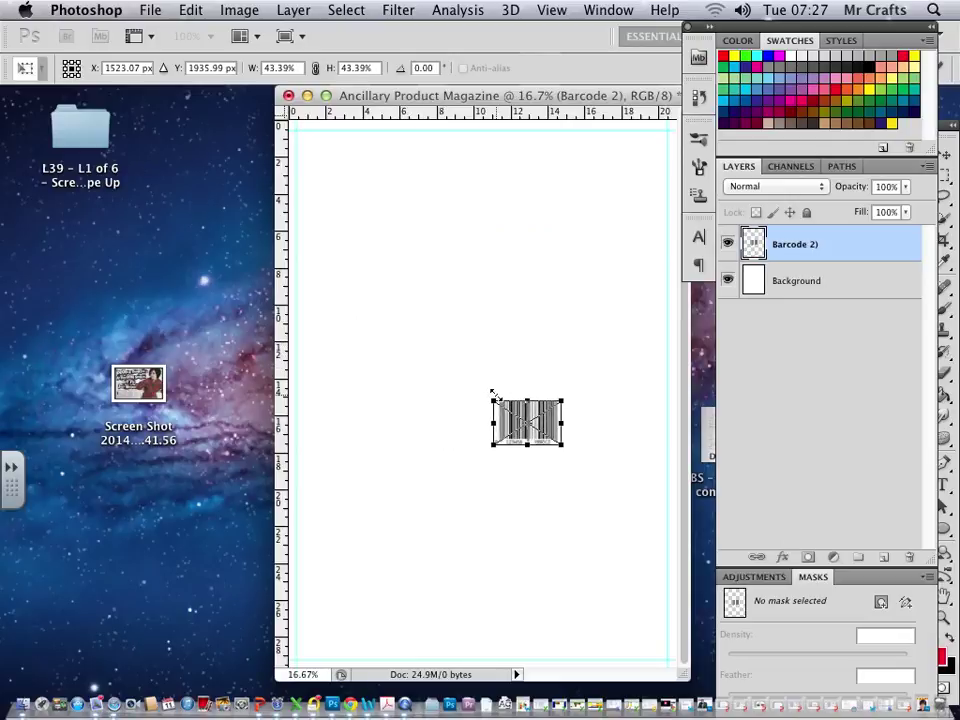
key("Return")
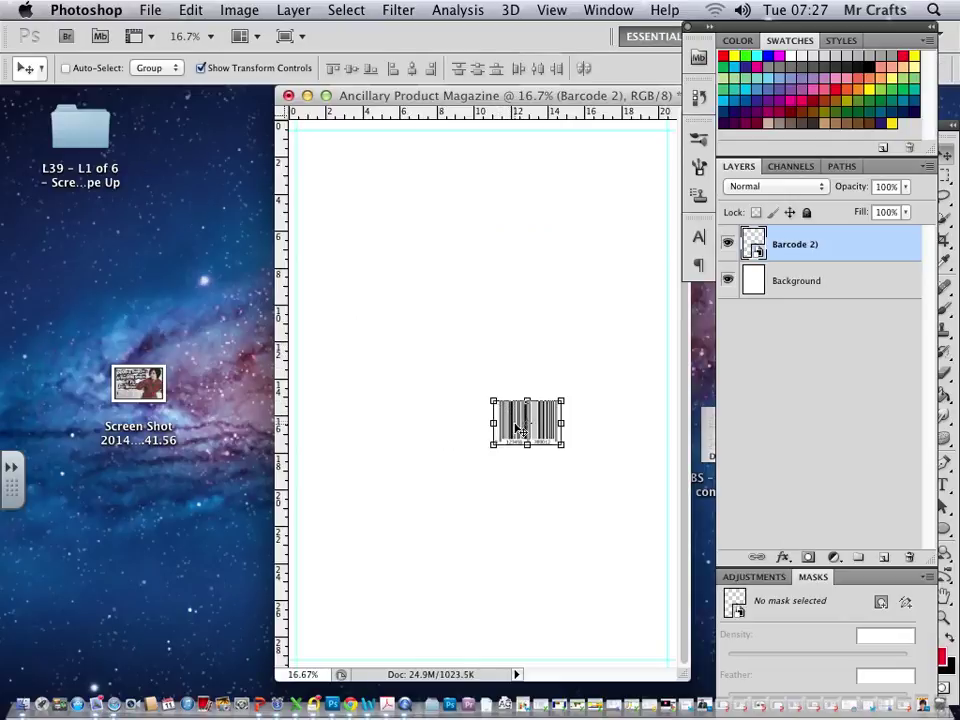
left_click_drag(517, 430, 623, 636)
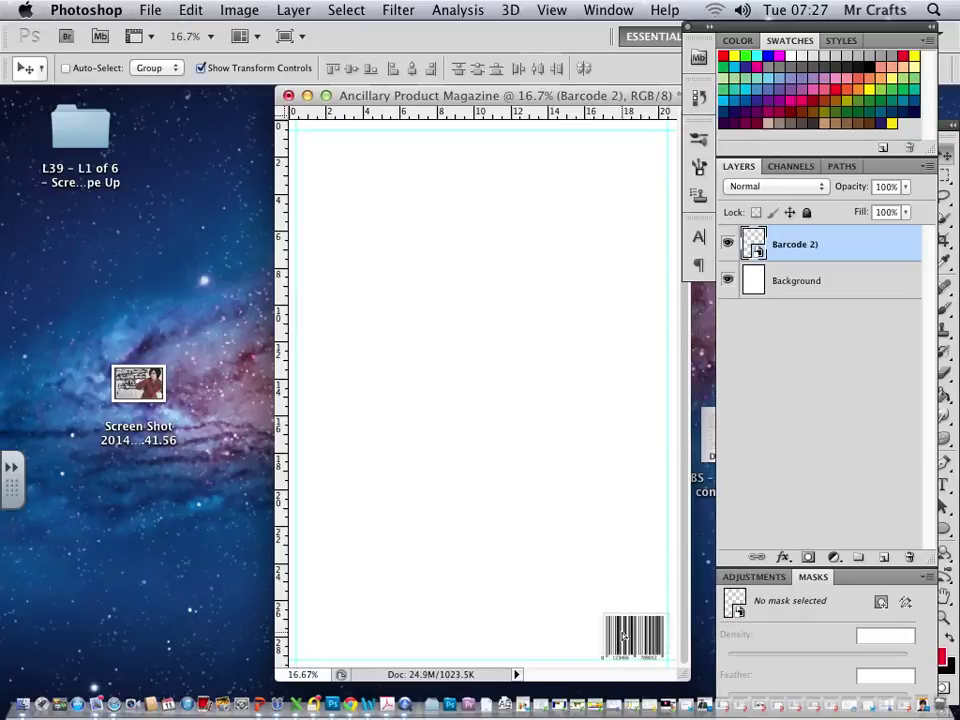
left_click_drag(564, 113, 568, 615)
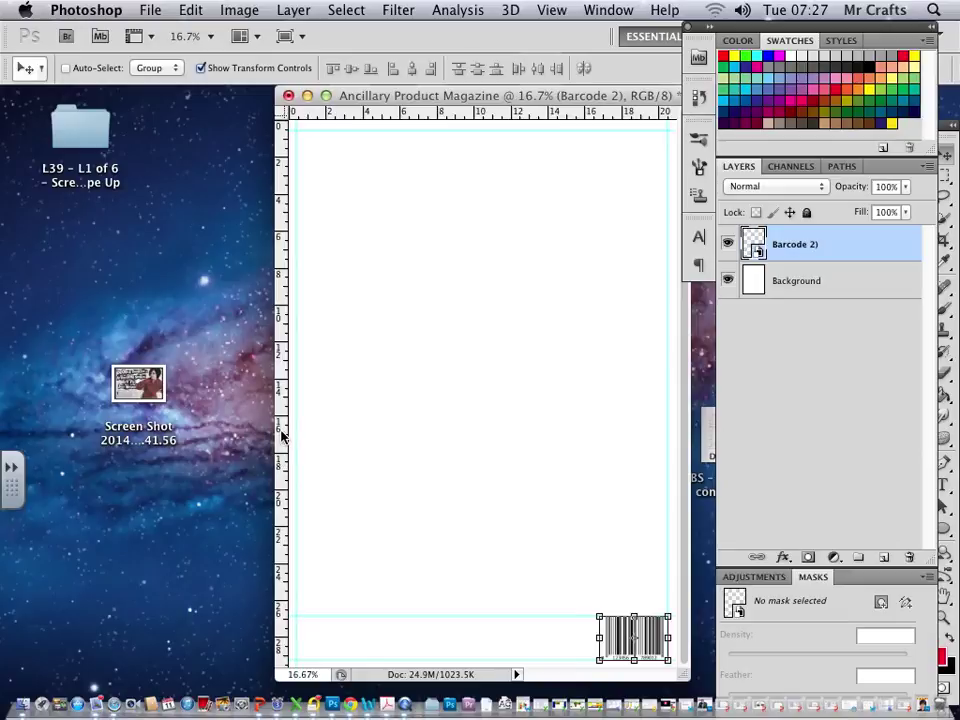
- Add two vertical guides and one horizontal guide framing the barcode area
left_click_drag(282, 435, 598, 463)
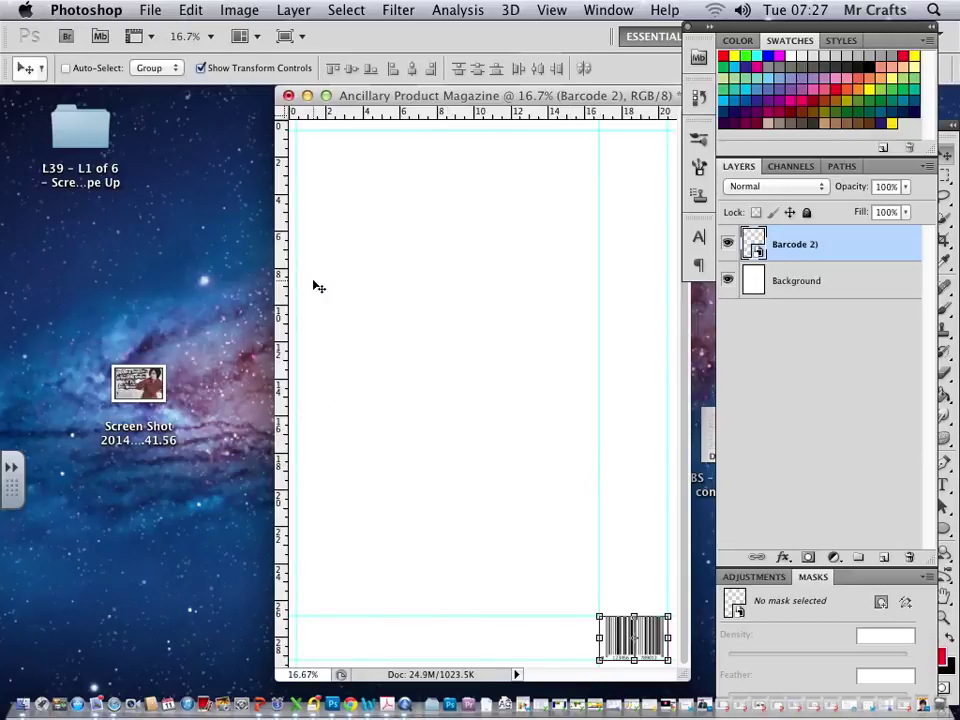
left_click_drag(282, 235, 587, 362)
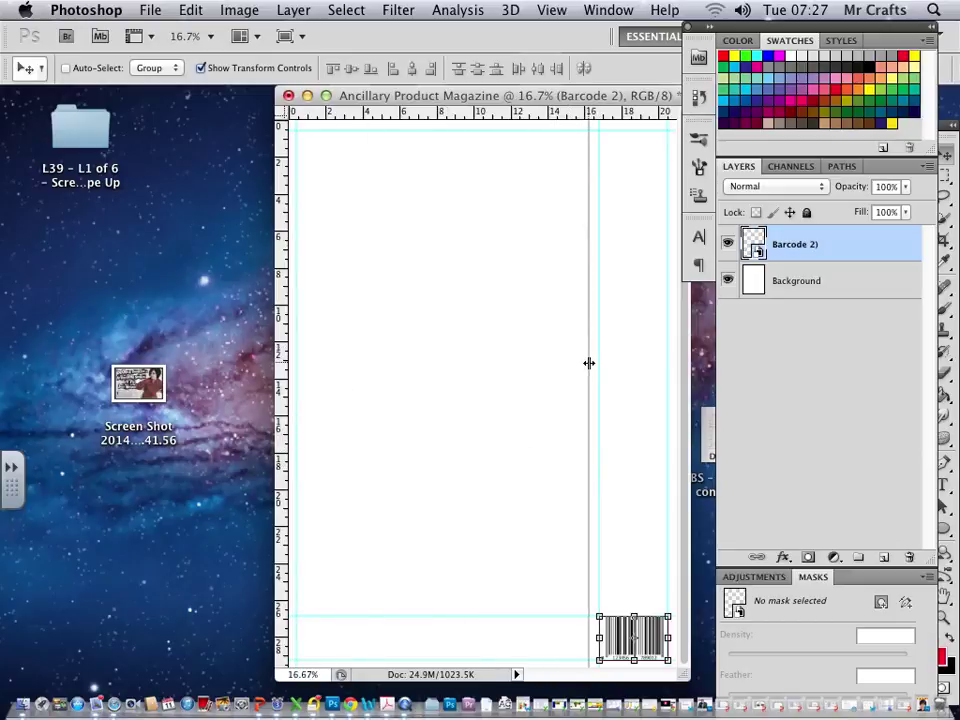
left_click_drag(563, 115, 548, 604)
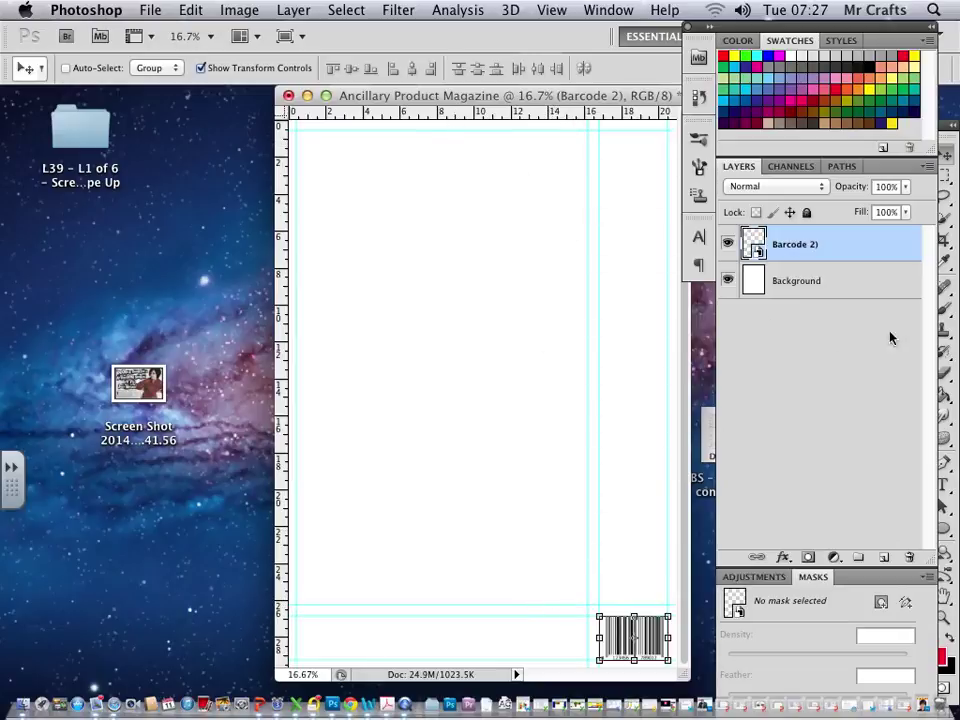
- Float the Tools panel beside the document and rename the barcode layer to 'Barcode'
mouse_move(947, 140)
left_mouse_down()
mouse_move(386, 189)
mouse_move(250, 120)
left_mouse_up()
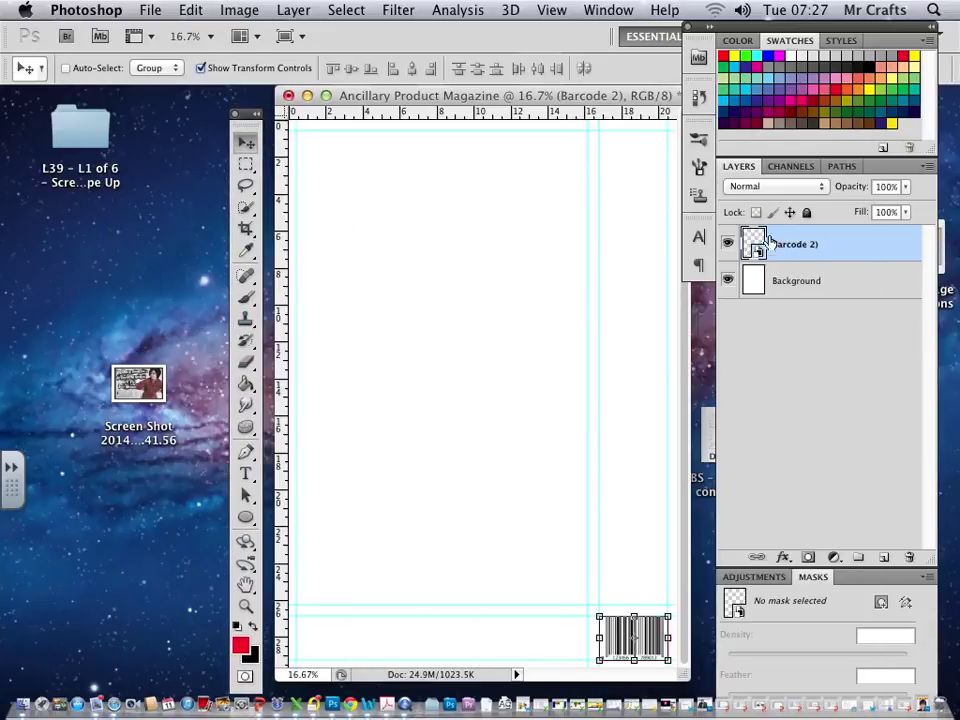
double_click(801, 251)
type("B")
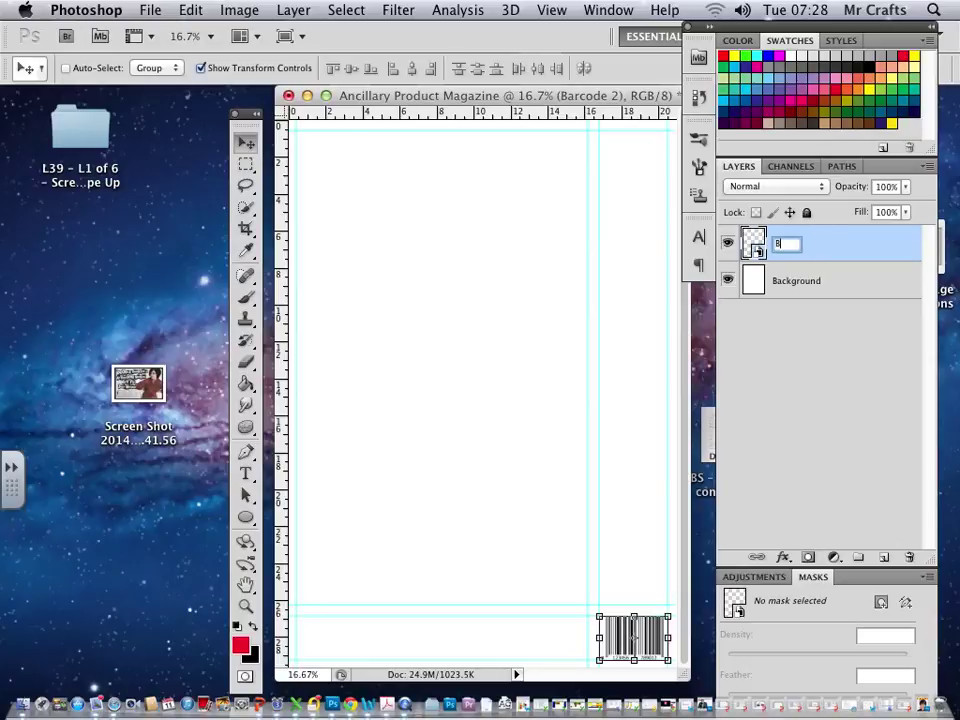
left_click(845, 286)
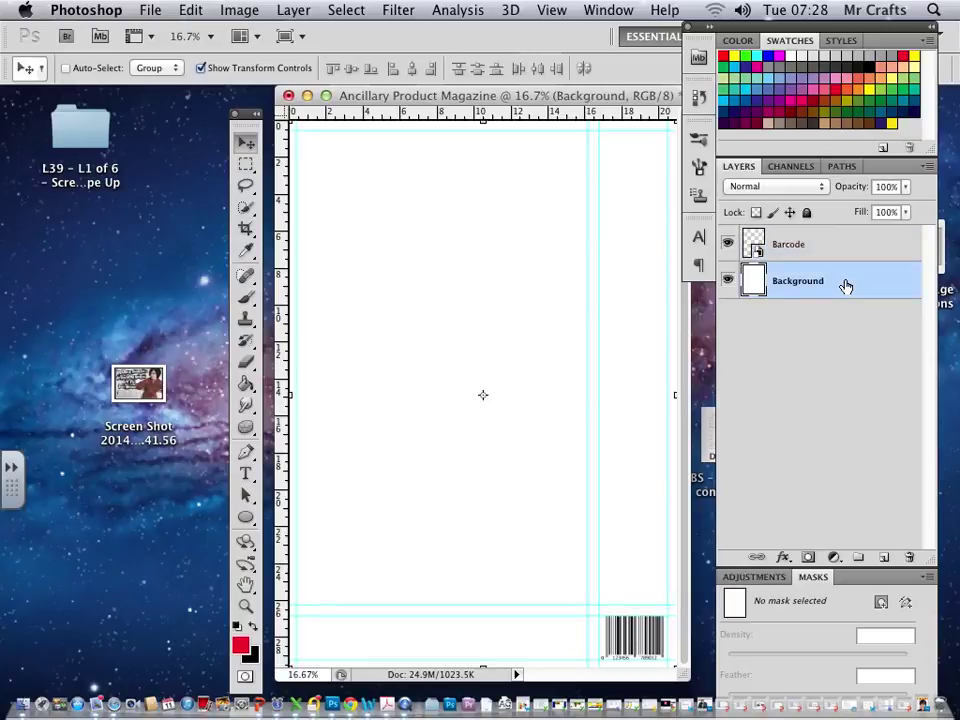
left_click(838, 252)
- Draw a trial rounded rectangle at the page's top-left, then undo it
key("u")
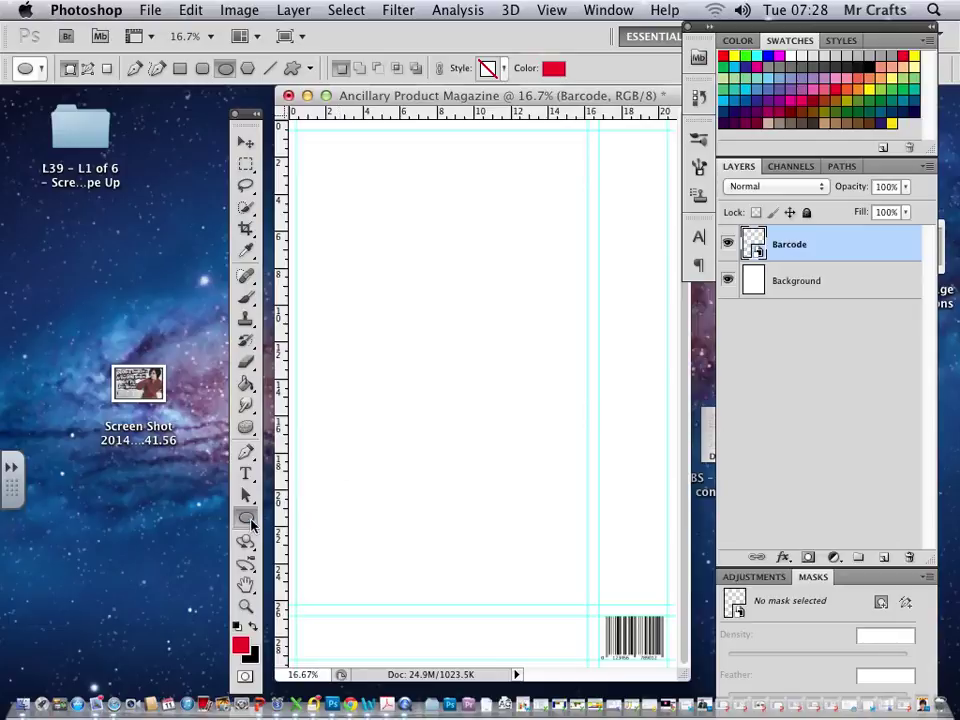
left_click(247, 524)
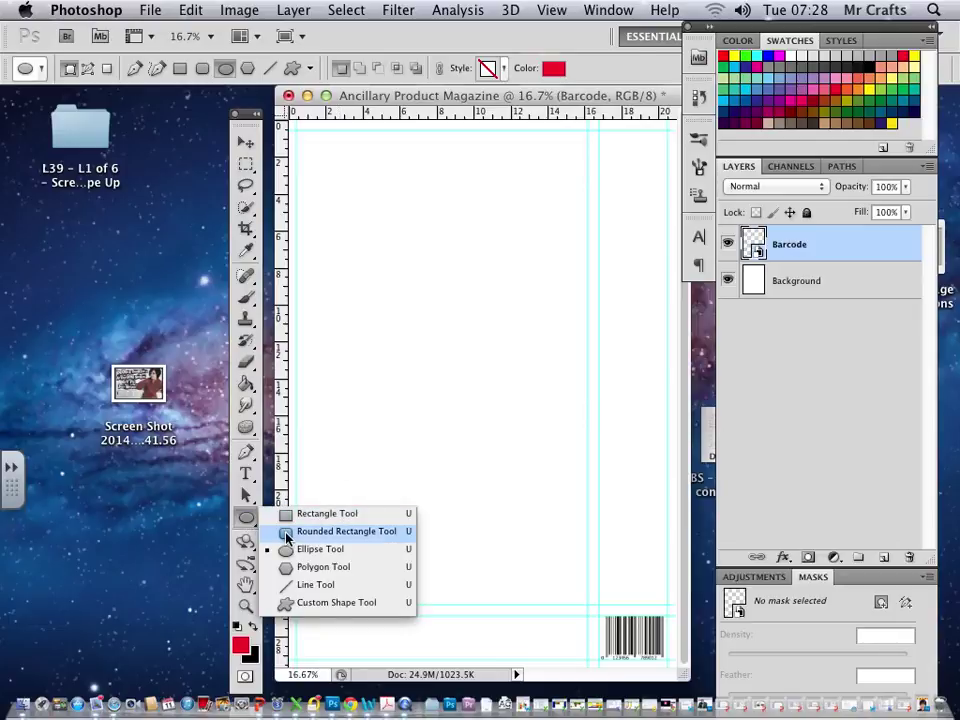
left_click(340, 531)
left_click_drag(297, 131, 428, 281)
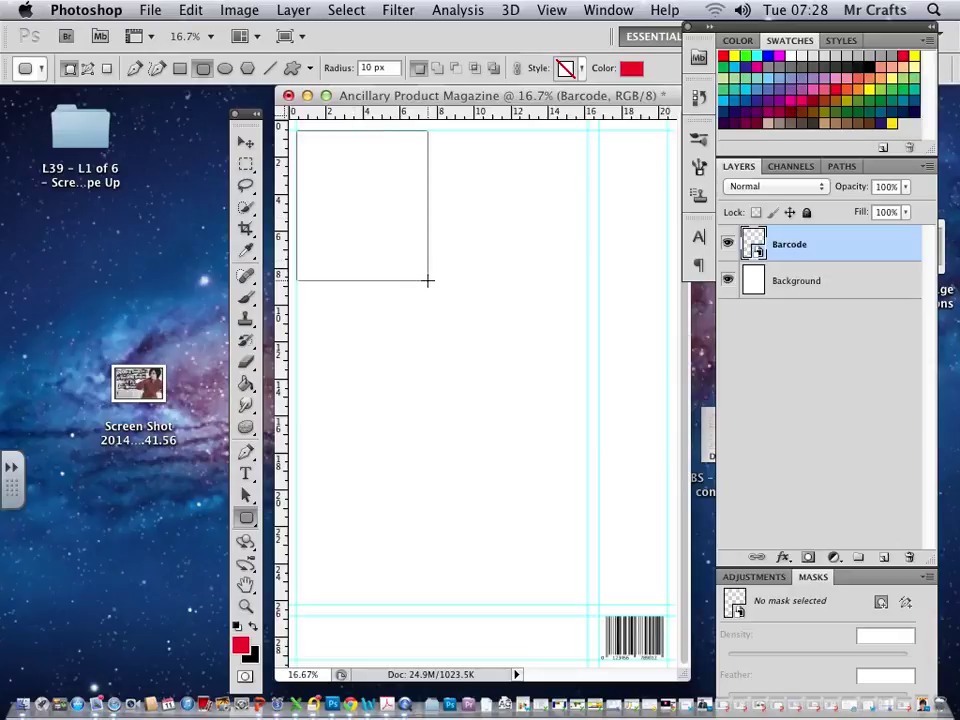
left_click_drag(428, 281, 428, 281)
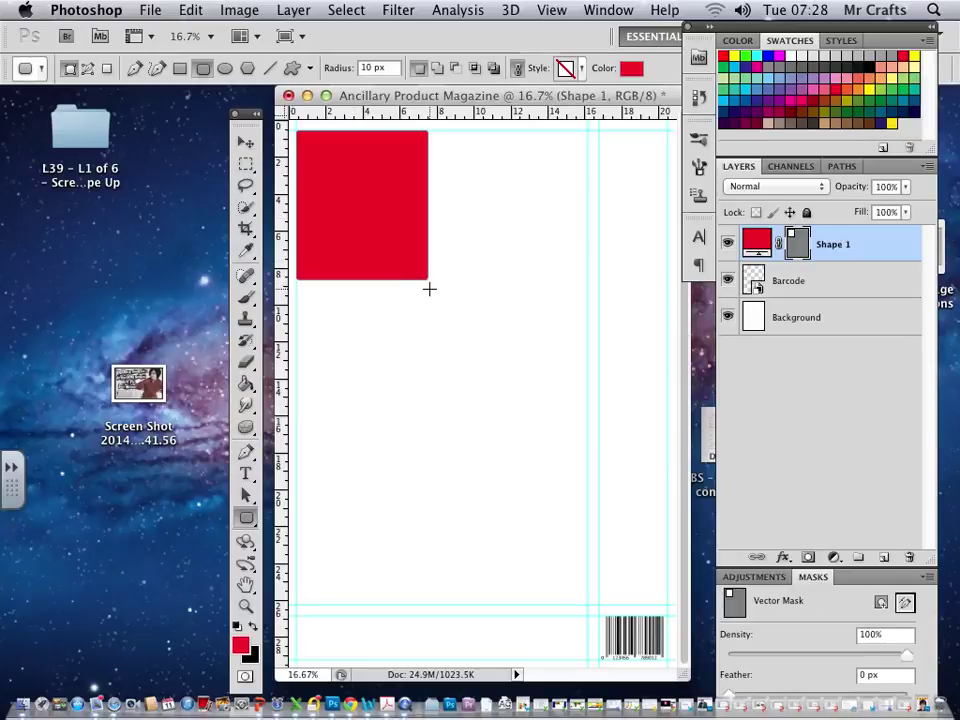
key("ctrl+z")
- Add a vertical guide about a third across and a horizontal guide a quarter down
key("v")
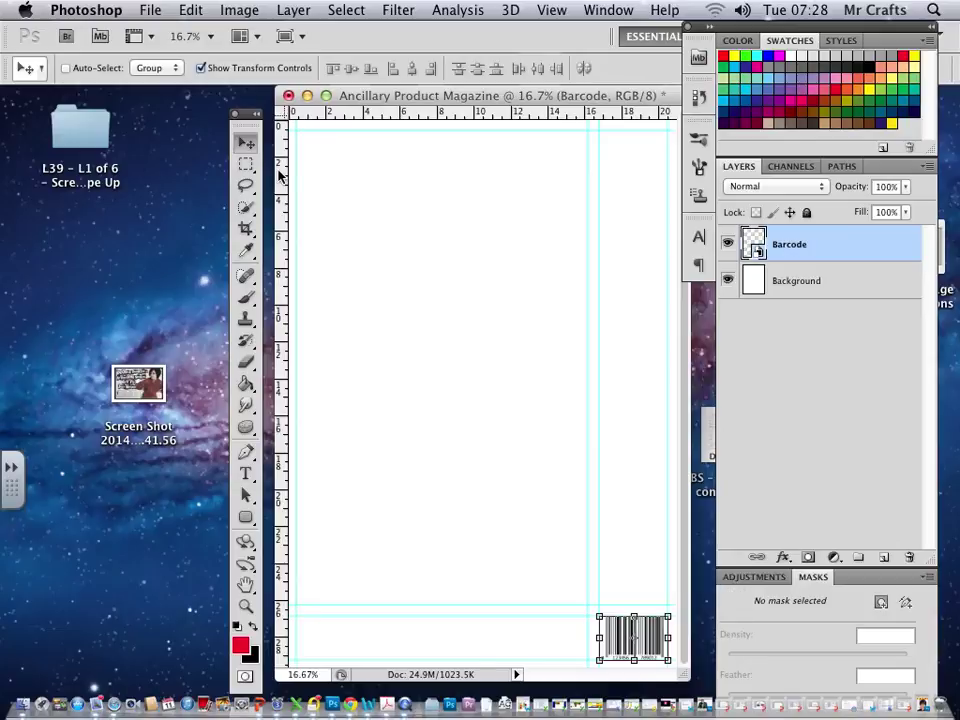
left_click_drag(281, 176, 428, 178)
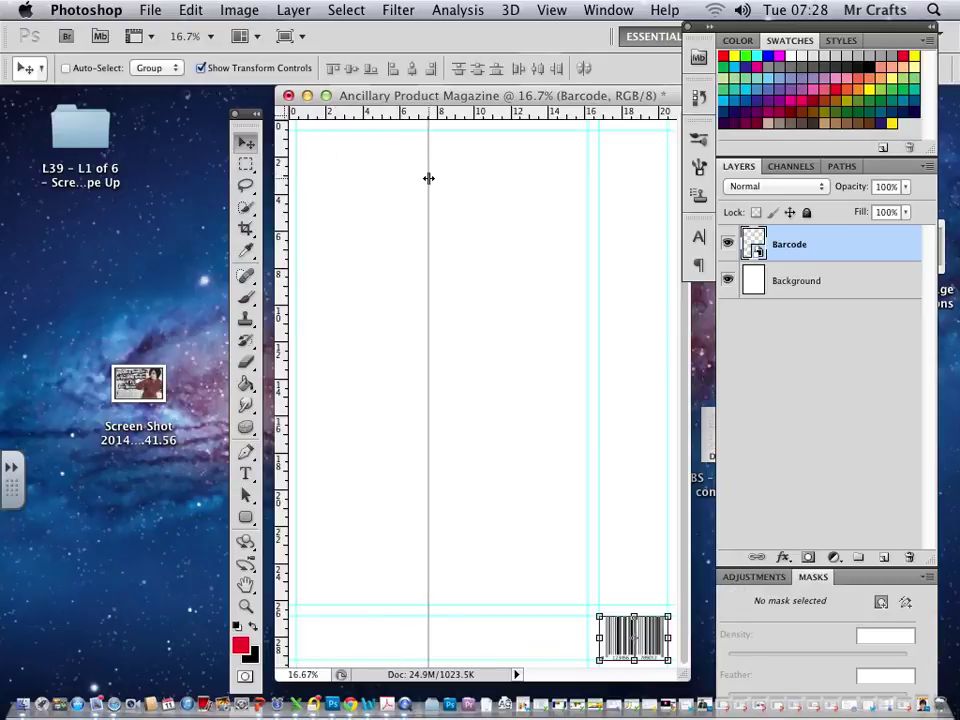
left_click_drag(384, 114, 391, 286)
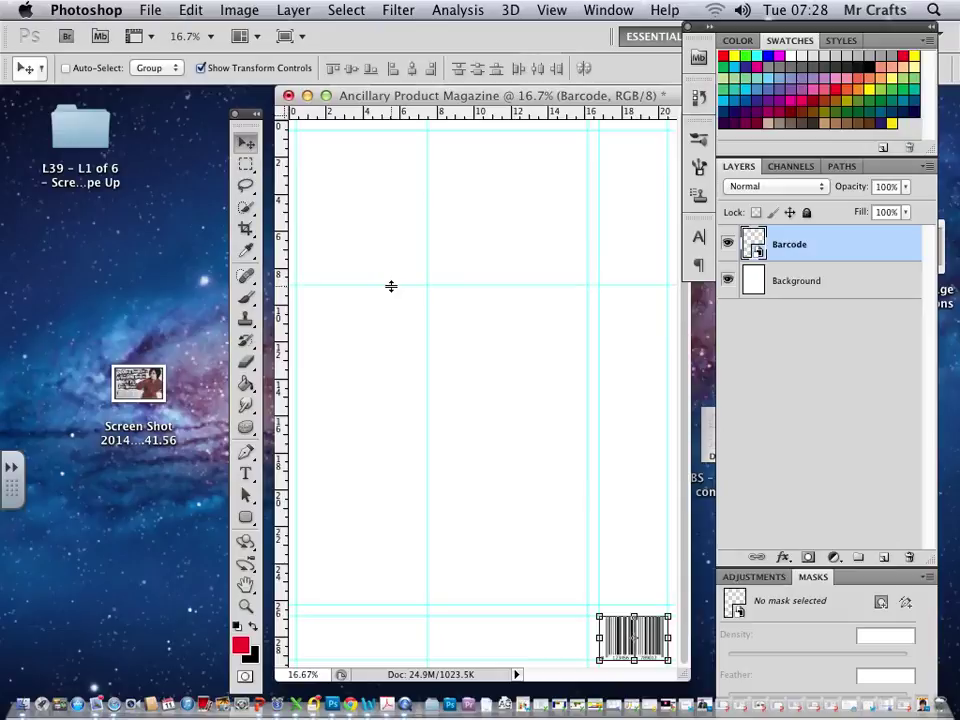
- Draw a red rectangle in the top-left guide box on a layer named 'Masthead Background'
key("u")
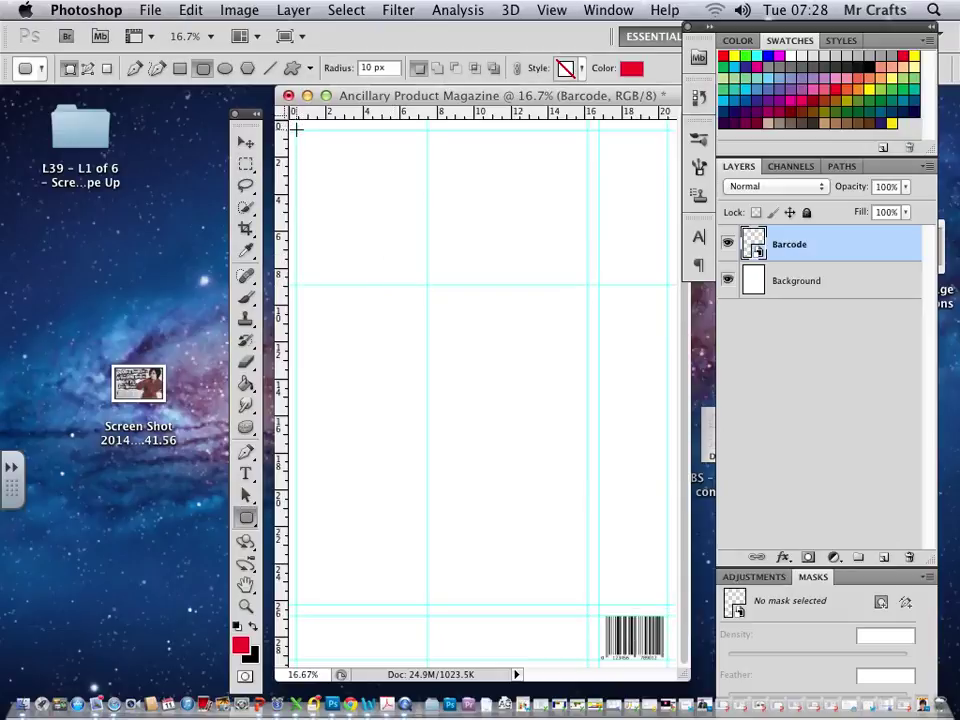
left_click_drag(296, 129, 427, 285)
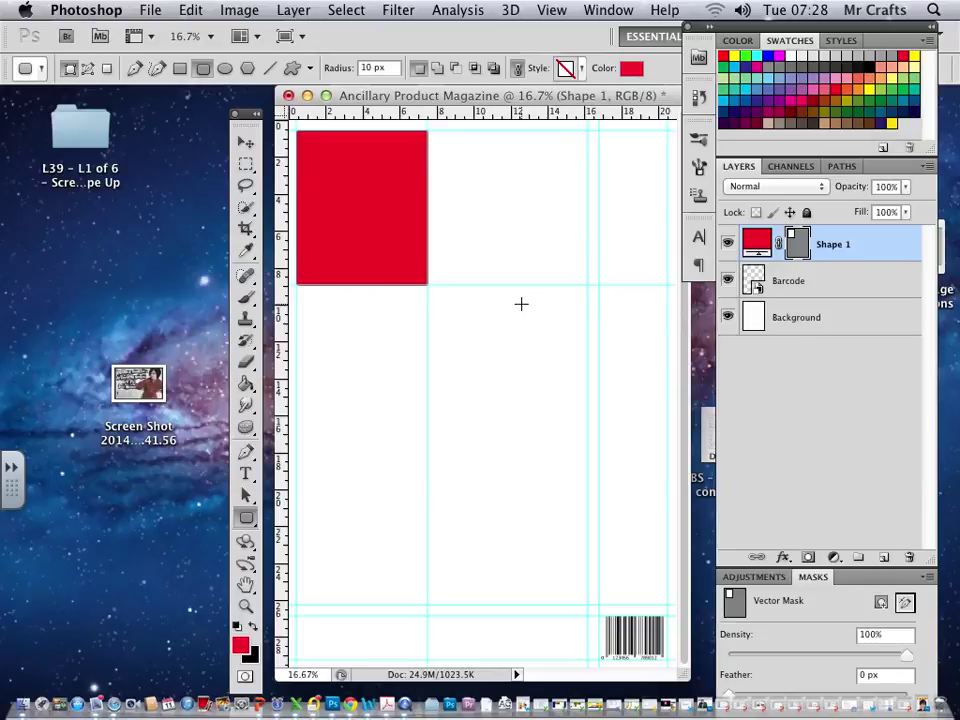
double_click(838, 245)
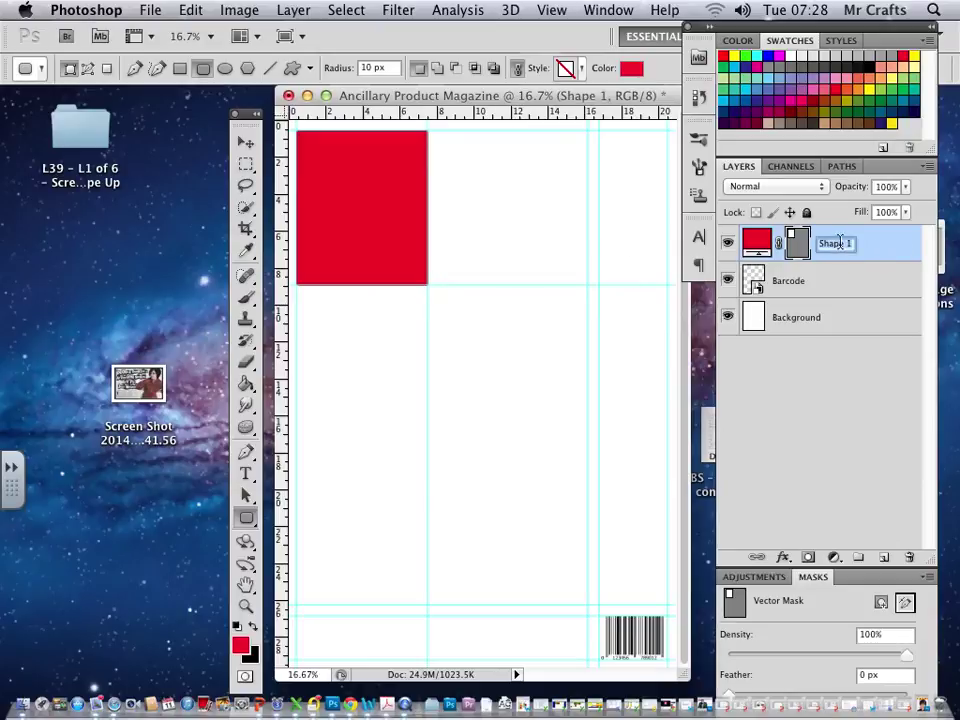
type("Masthead Backgro")
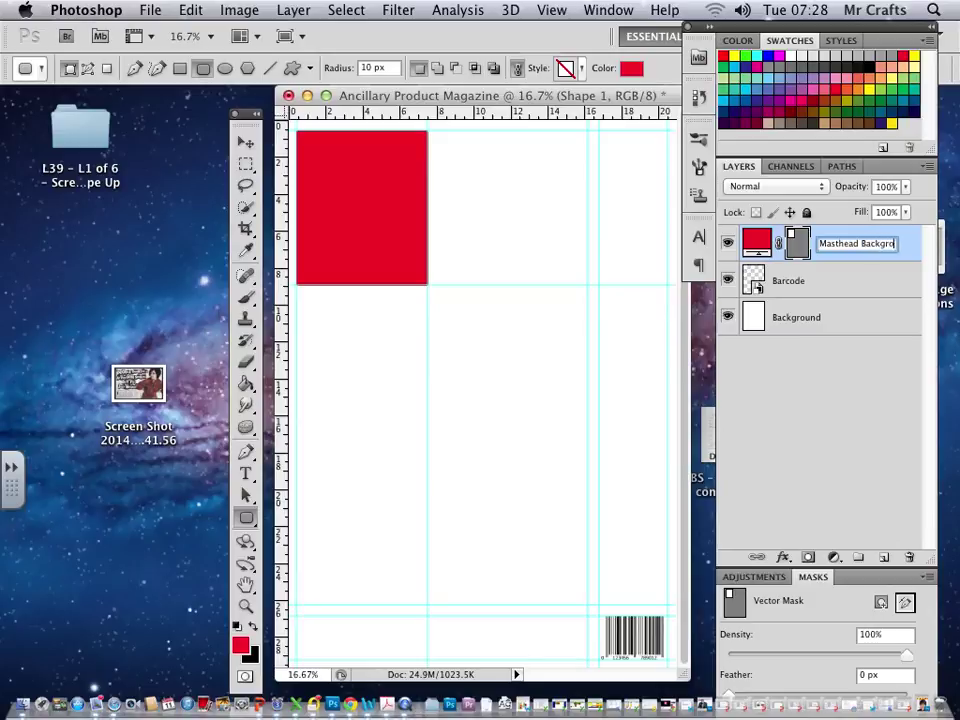
type("und")
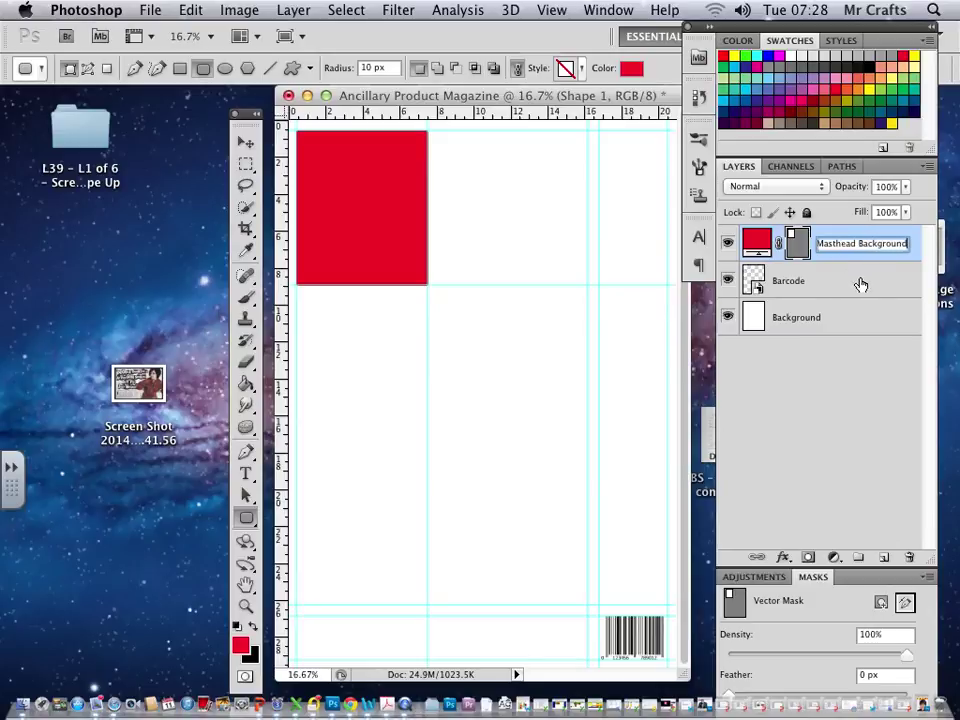
left_click(858, 281)
left_click(869, 257)
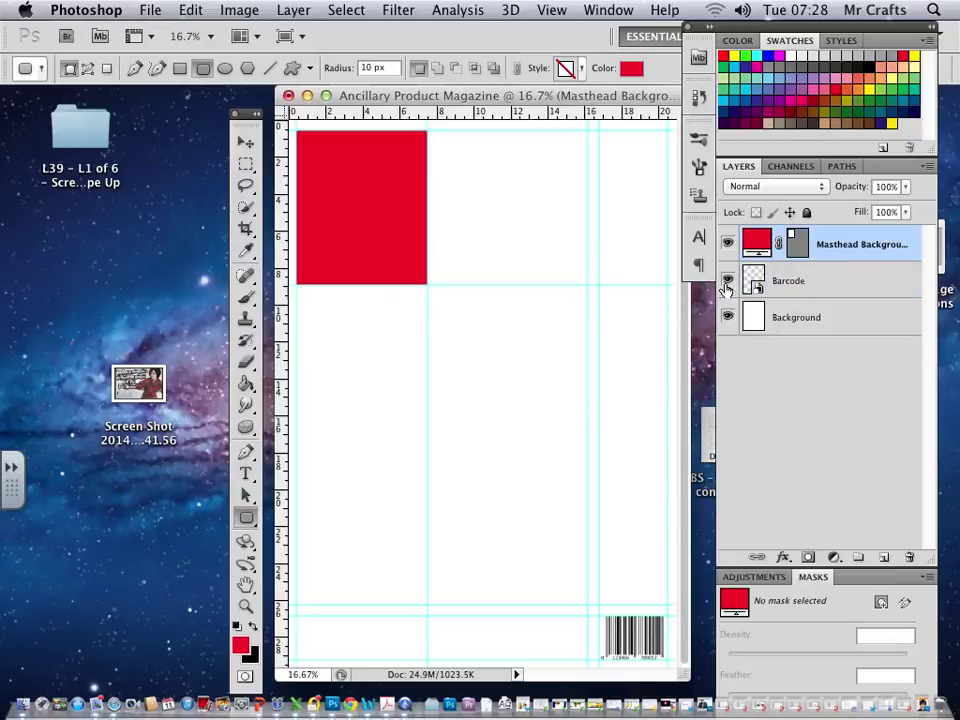
double_click(907, 257)
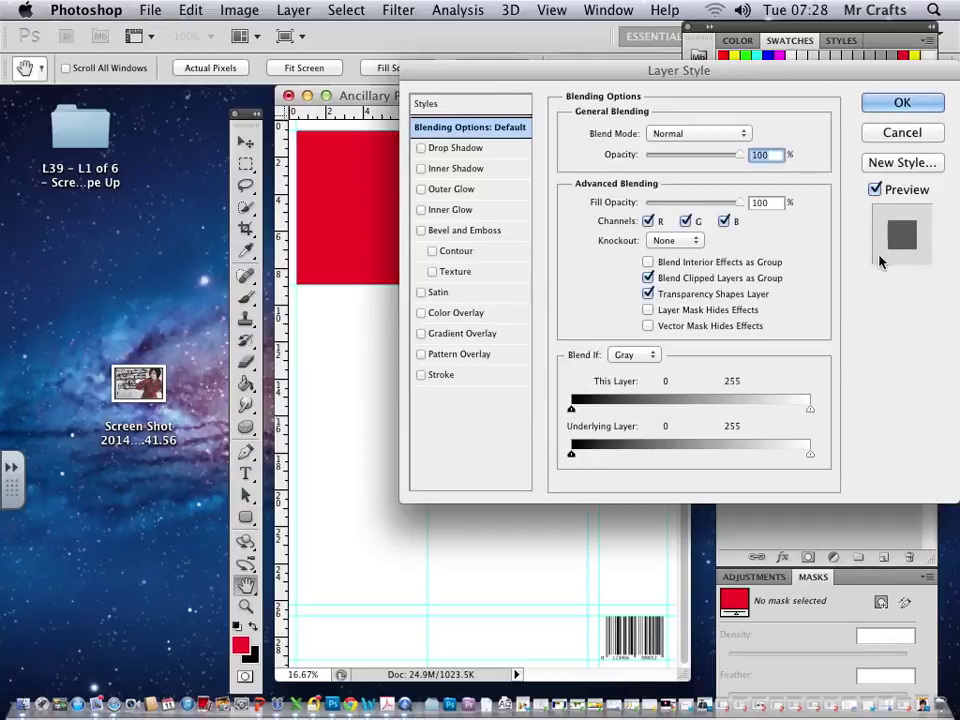
- Give the masthead a drop shadow with 11 px distance
left_click(421, 148)
left_click(440, 148)
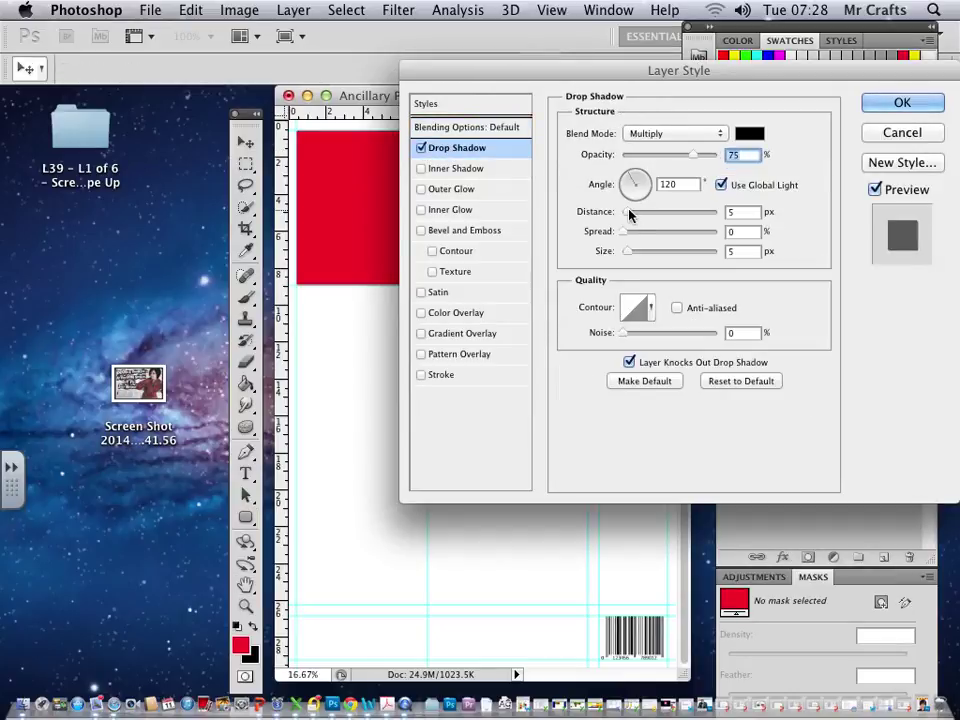
left_click_drag(630, 214, 639, 176)
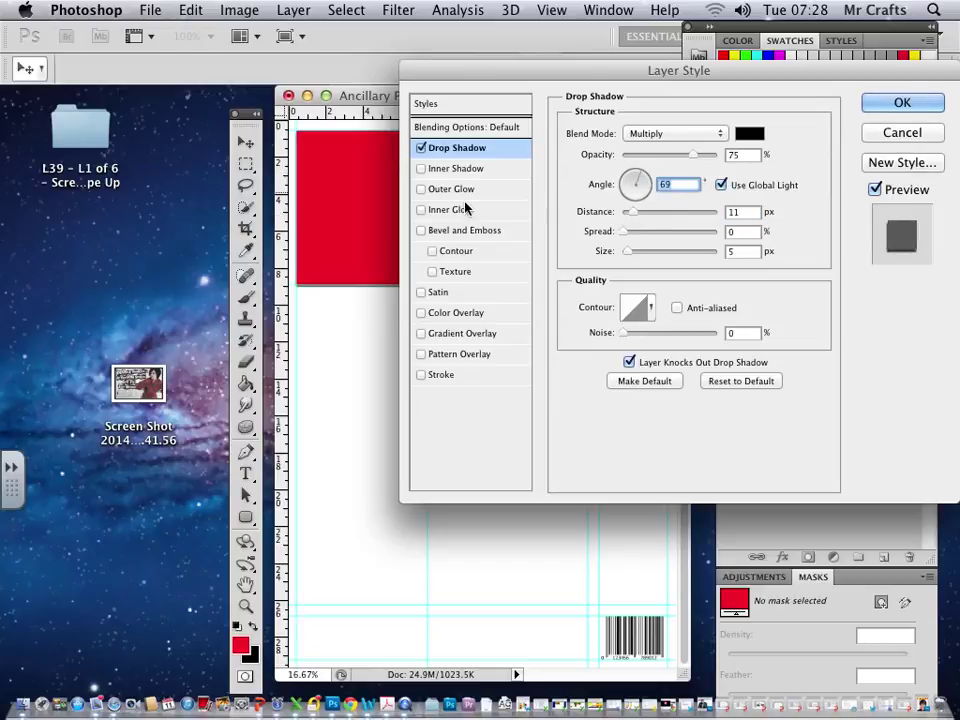
- Add an inner shadow at 100% opacity, 2 px distance, with raised choke and size
left_click(421, 168)
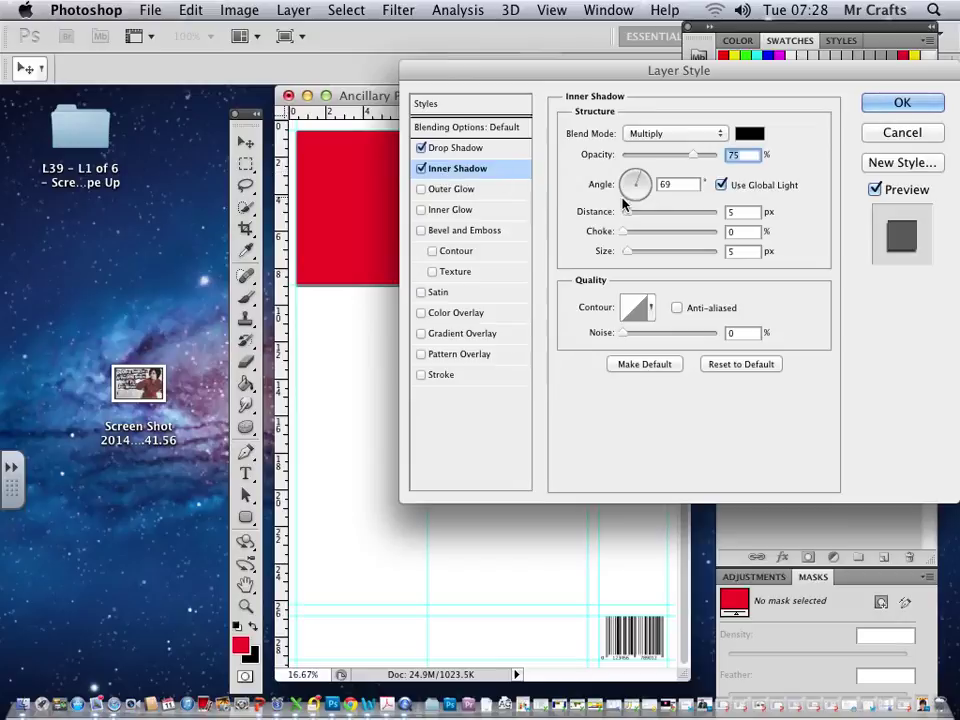
left_click_drag(694, 155, 718, 155)
left_click_drag(630, 214, 620, 214)
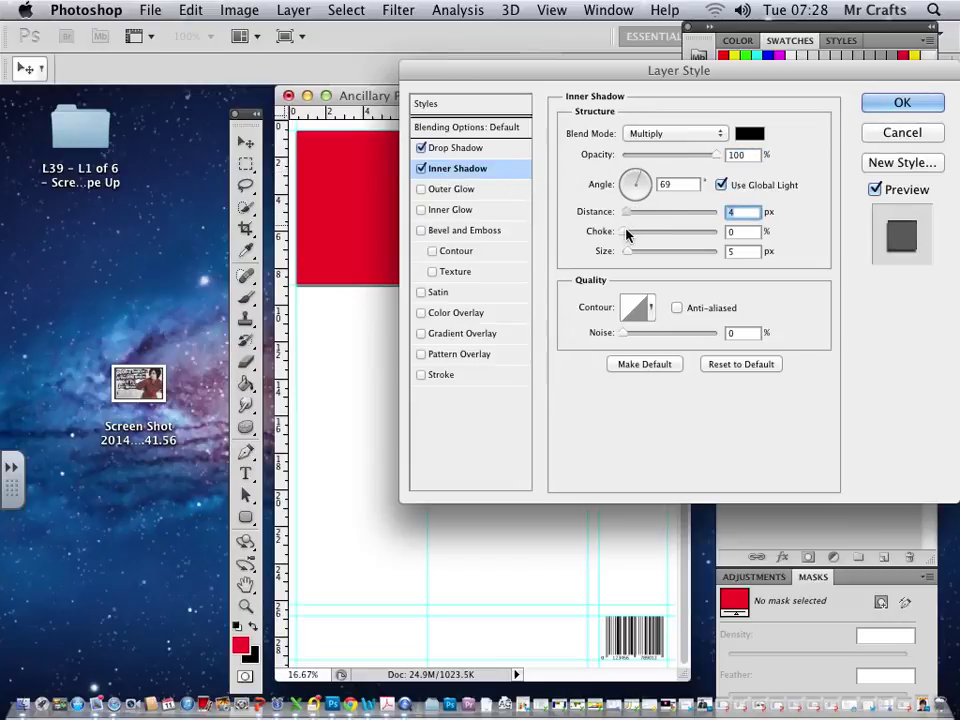
key("Down")
key("Down")
mouse_move(627, 233)
left_mouse_down()
mouse_move(636, 232)
mouse_move(640, 256)
left_mouse_up()
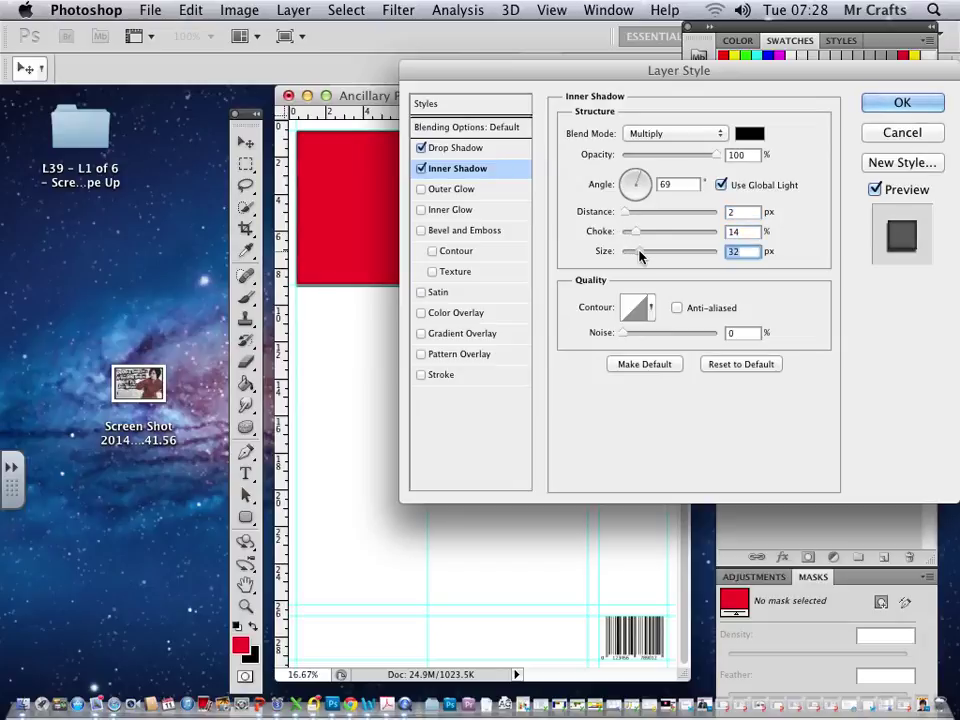
key("Down")
key("Down")
key("Down")
left_click(866, 105)
- Add guides along the masthead's left edge, near the page top, and along the red box's bottom
key("ctrl+semicolon")
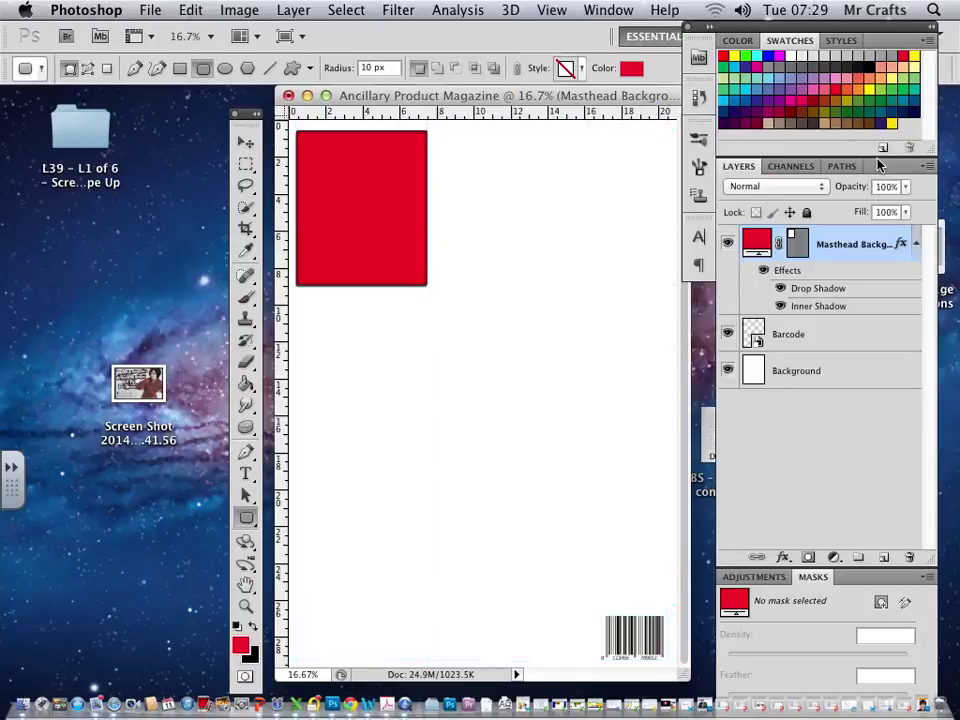
key("ctrl+semicolon")
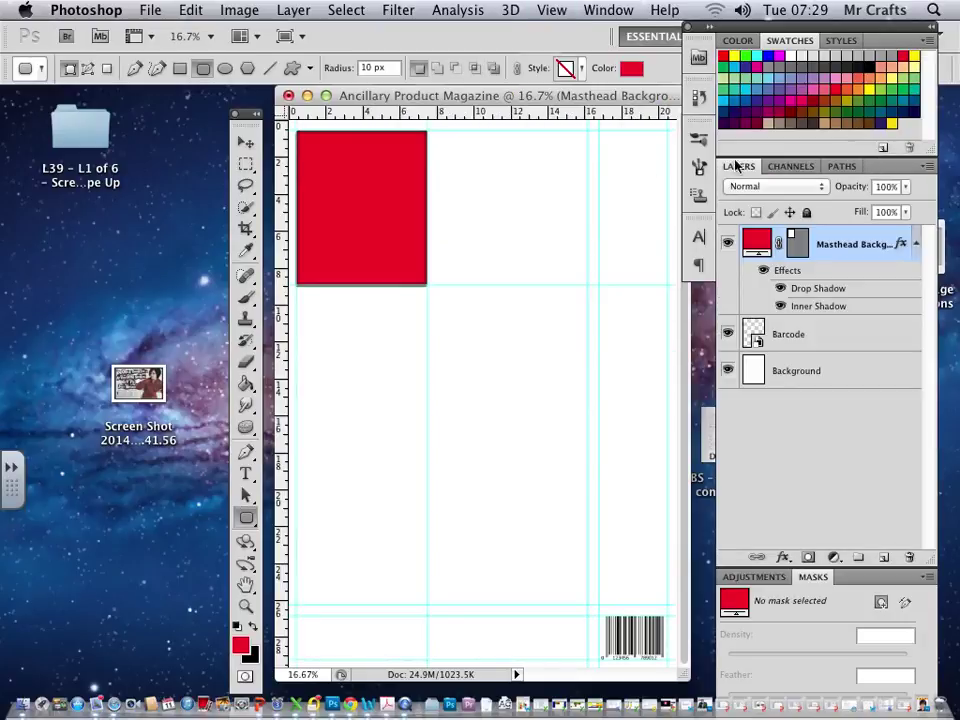
key("v")
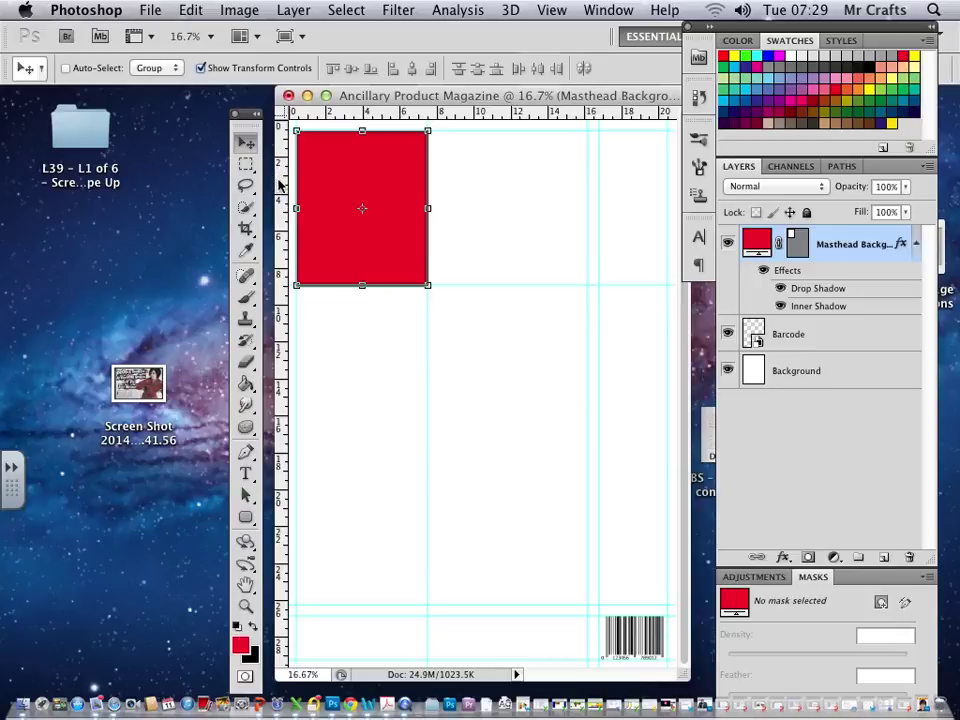
left_click_drag(280, 185, 303, 185)
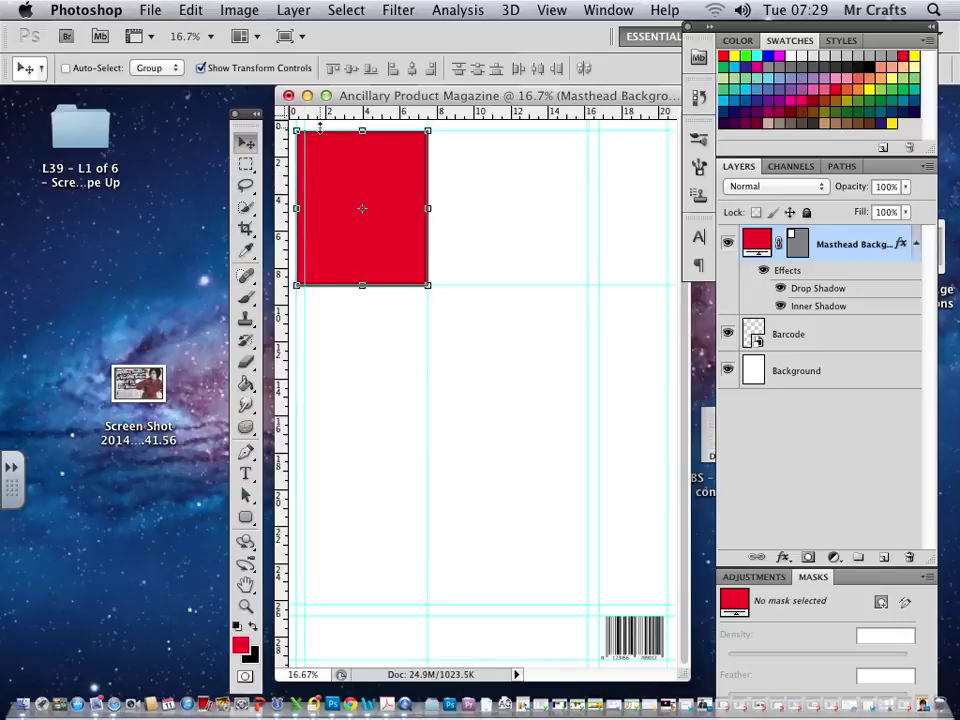
mouse_move(319, 128)
left_mouse_down()
mouse_move(317, 140)
mouse_move(419, 193)
left_mouse_up()
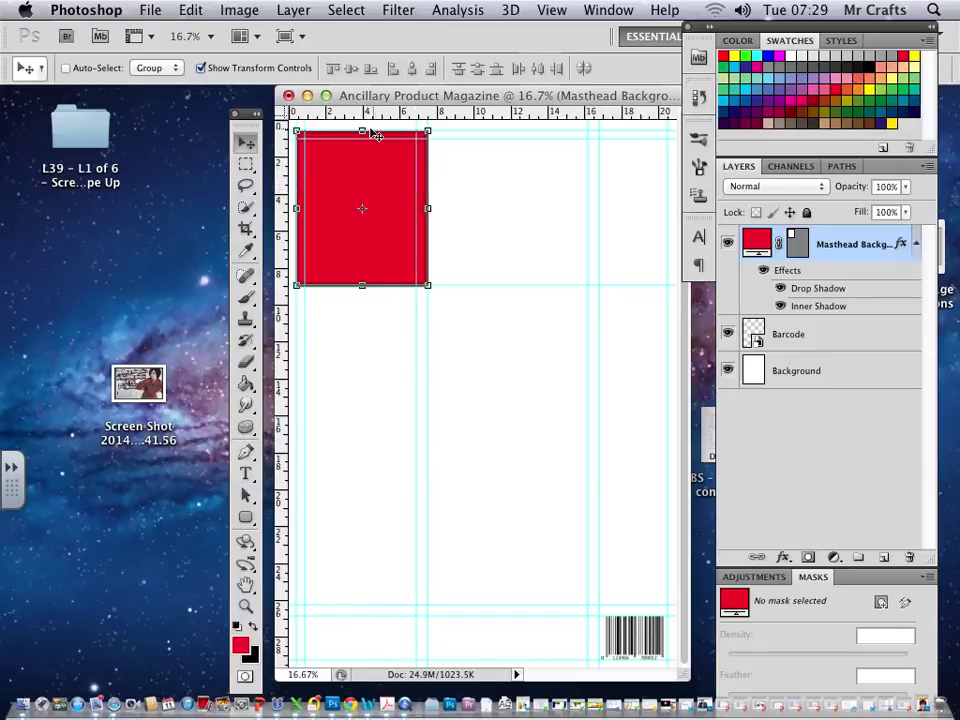
left_click_drag(366, 118, 427, 270)
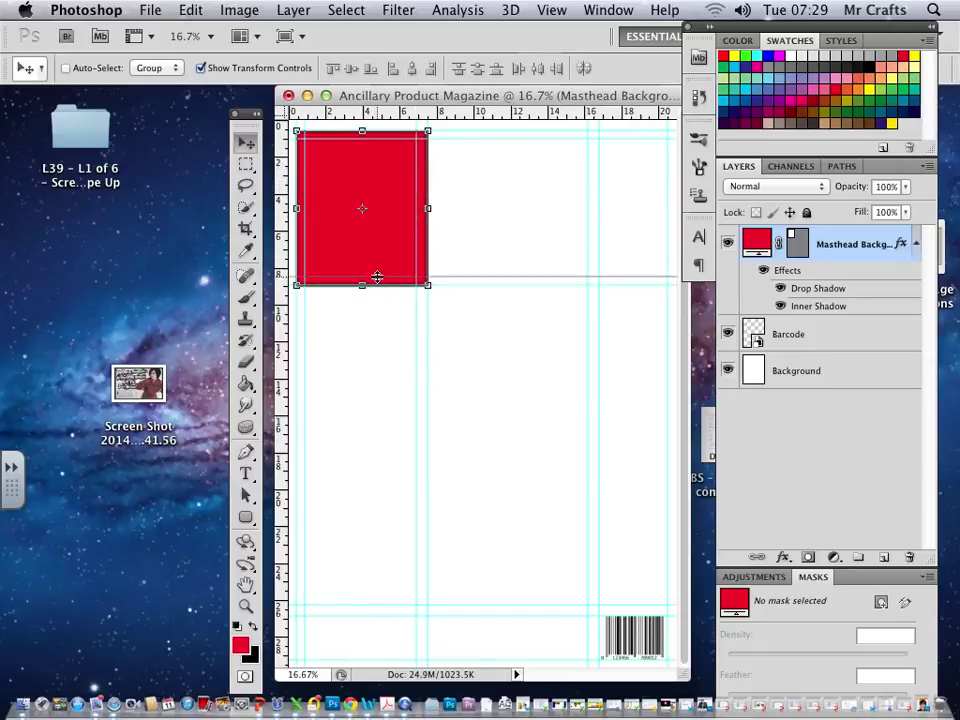
key("t")
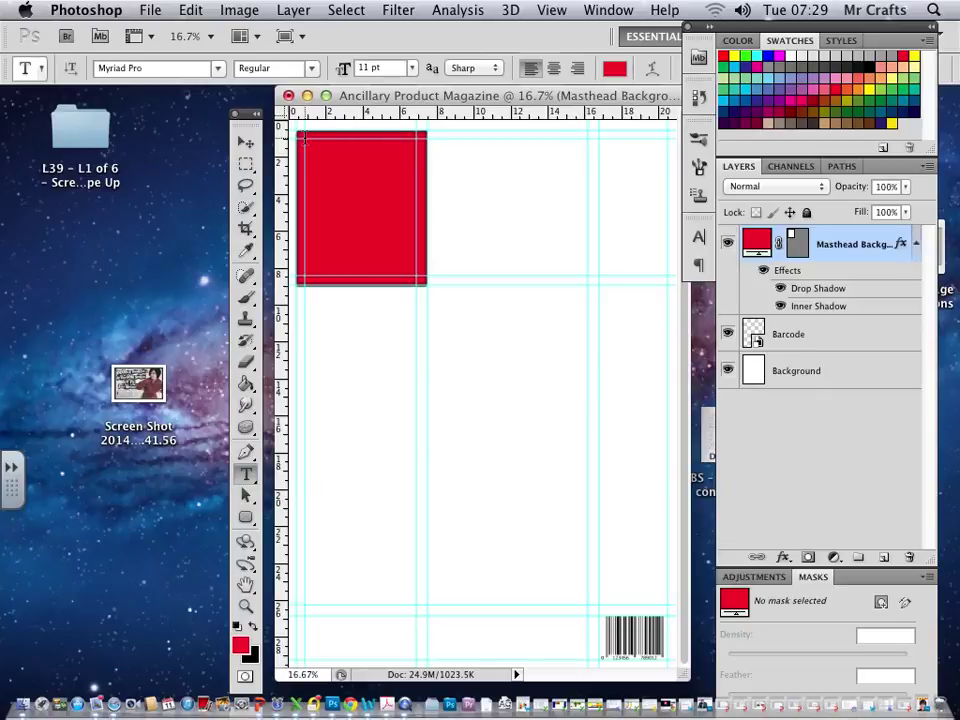
- Add white 'WHAT's on TV' text in a paragraph box over the red masthead
left_click_drag(304, 138, 416, 275)
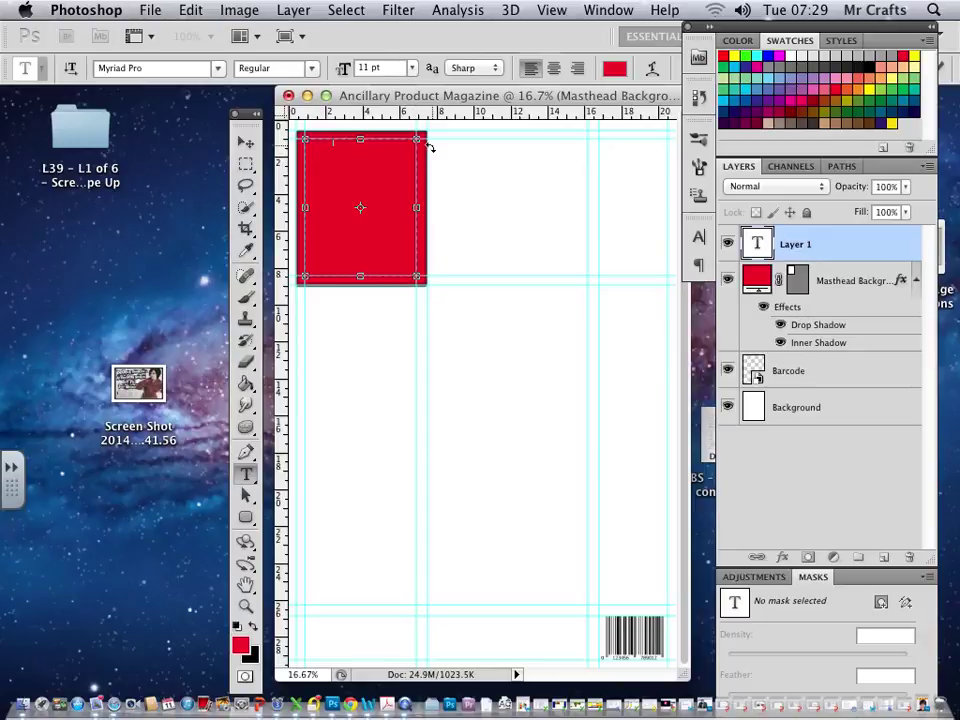
double_click(352, 146)
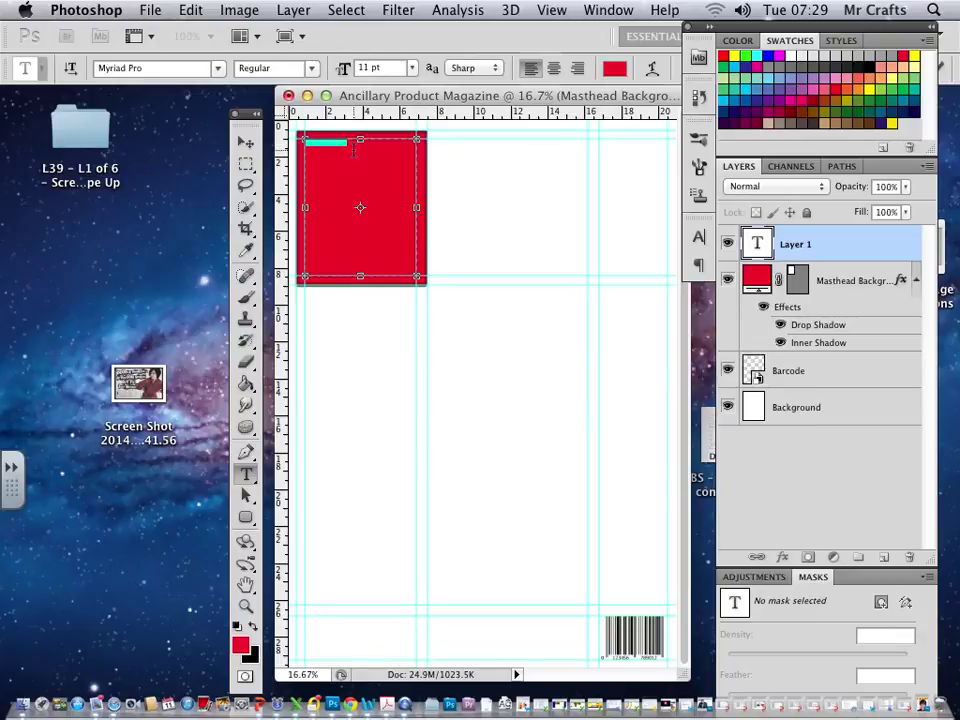
left_click(238, 627)
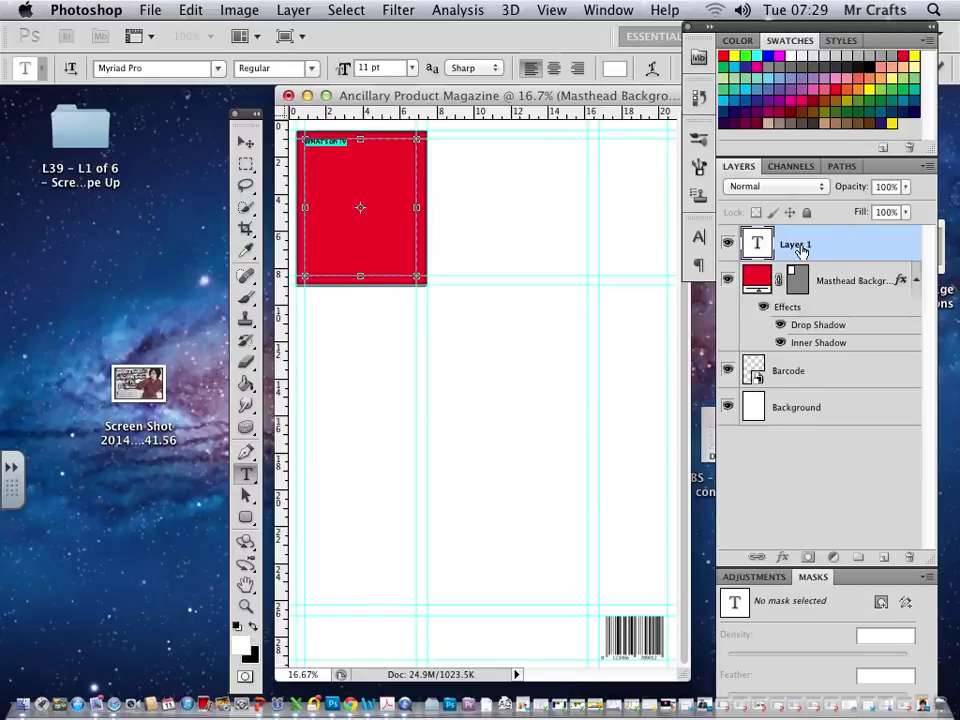
- Rename the new text layer to Masthead Text
double_click(797, 245)
type("Mast")
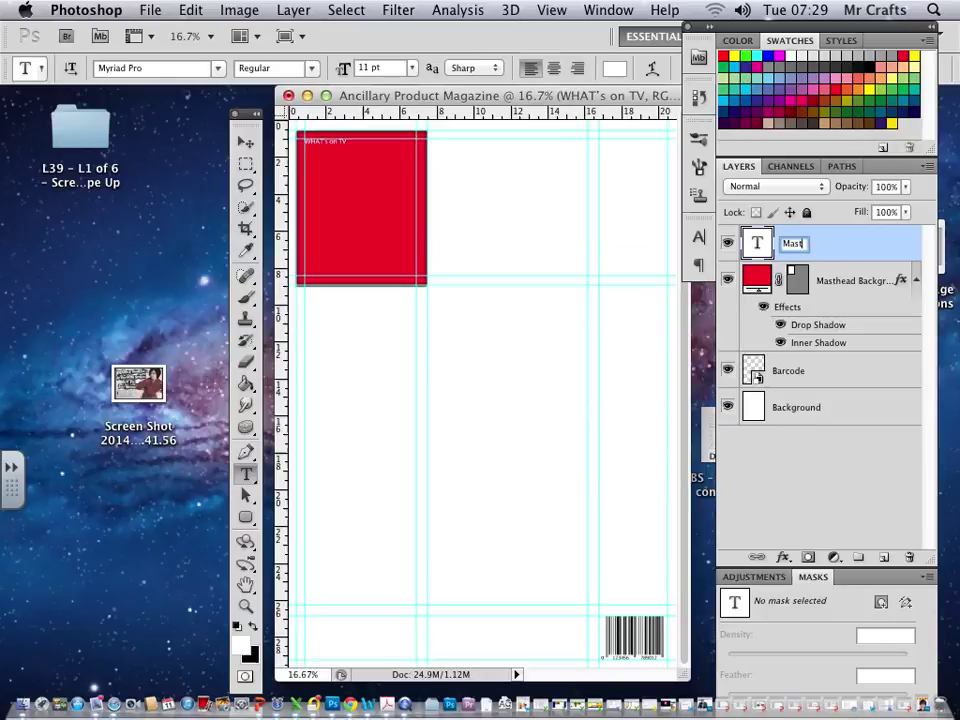
type("head Text")
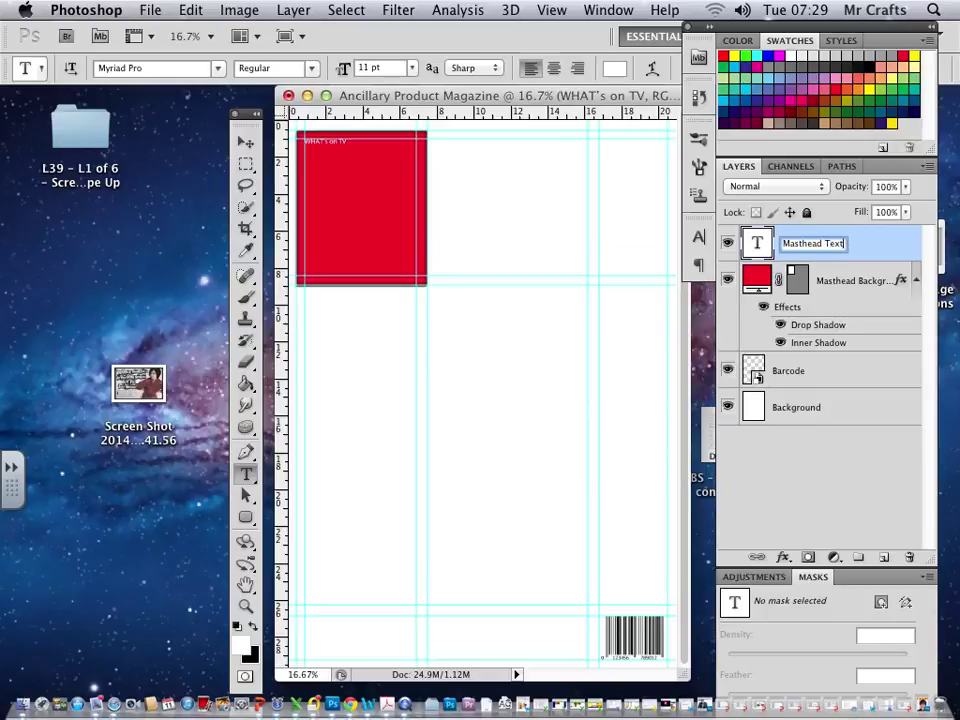
key("Return")
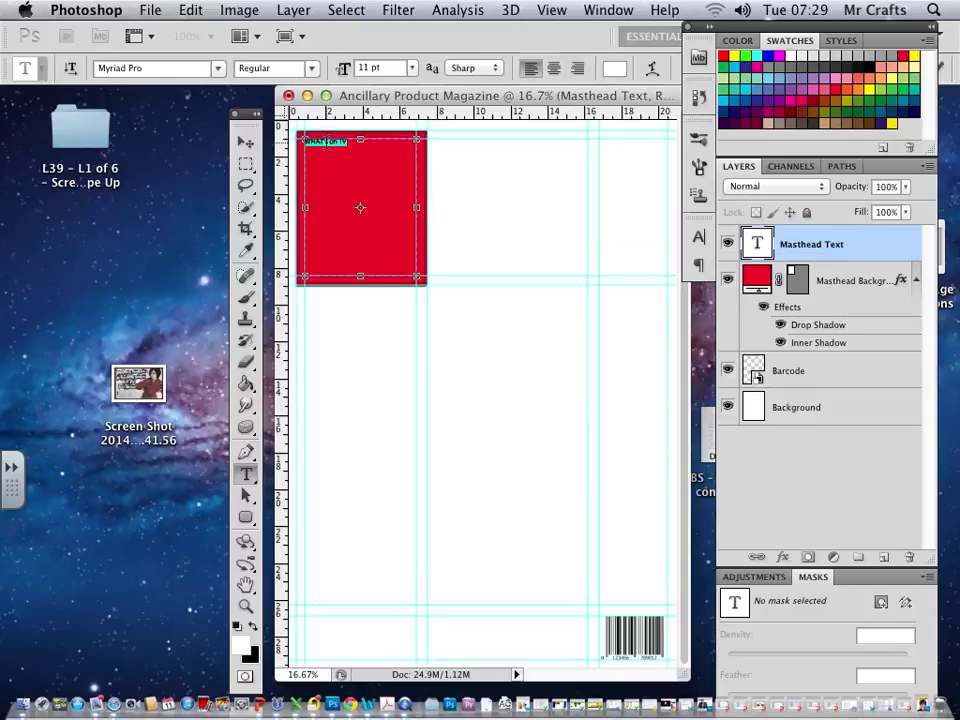
left_click(312, 68)
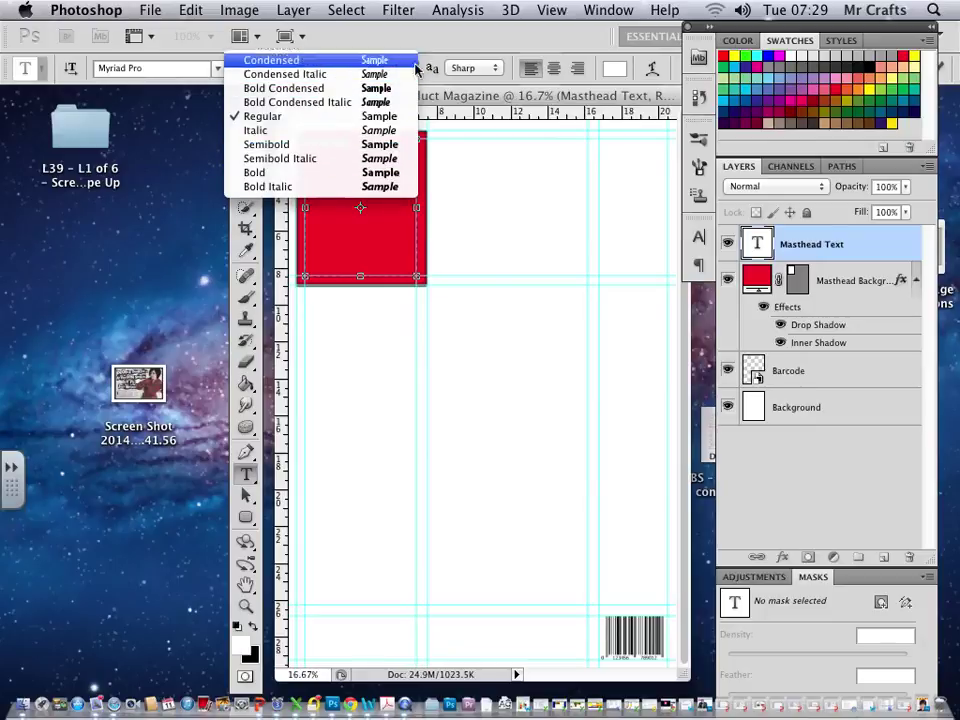
- Make the 'WHAT's on TV' text Faux Bold in the Character panel, then collapse the panel
left_click(422, 62)
left_click(593, 10)
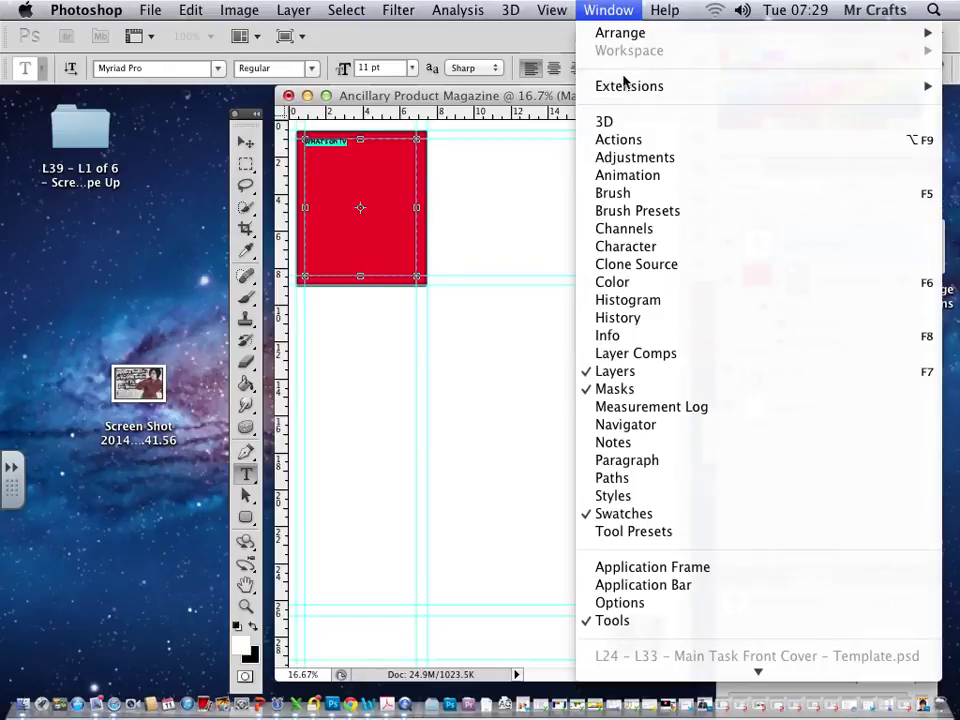
left_click(645, 247)
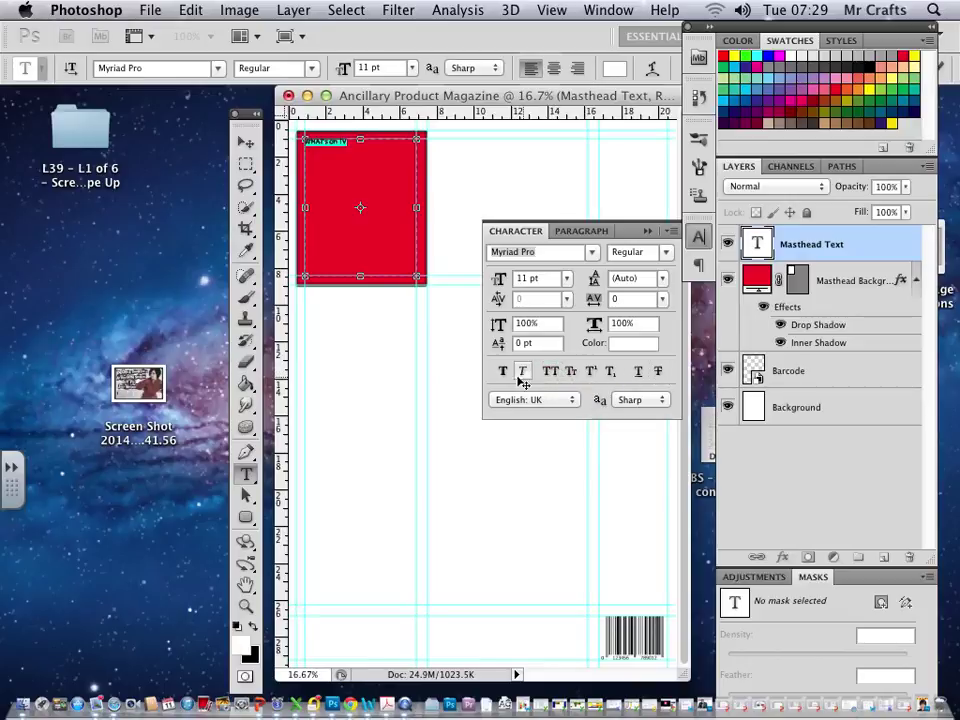
left_click(504, 372)
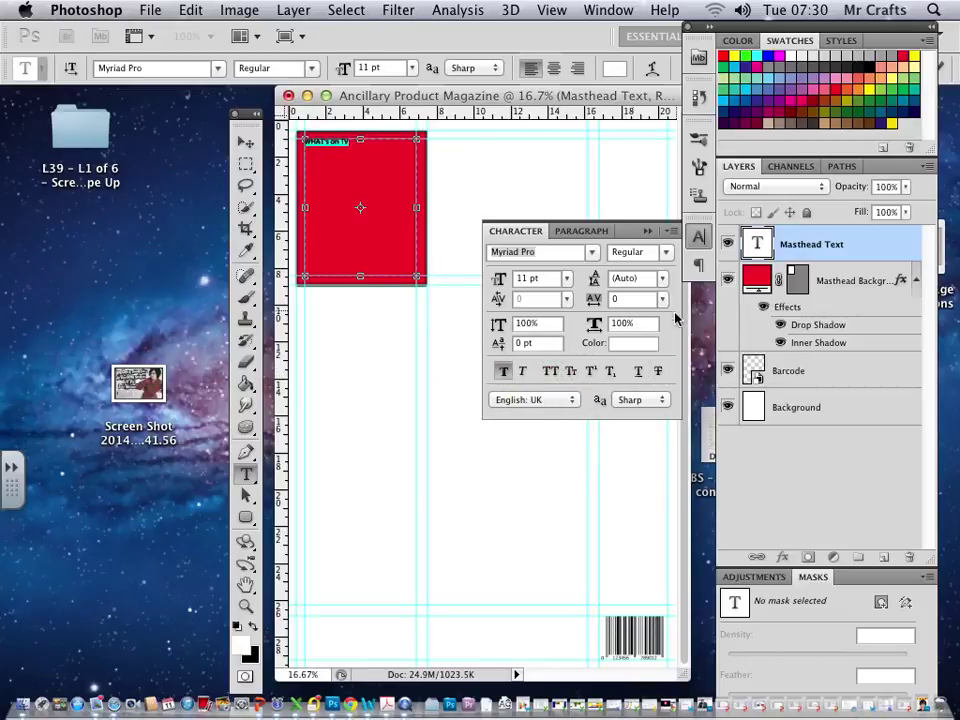
left_click(637, 330)
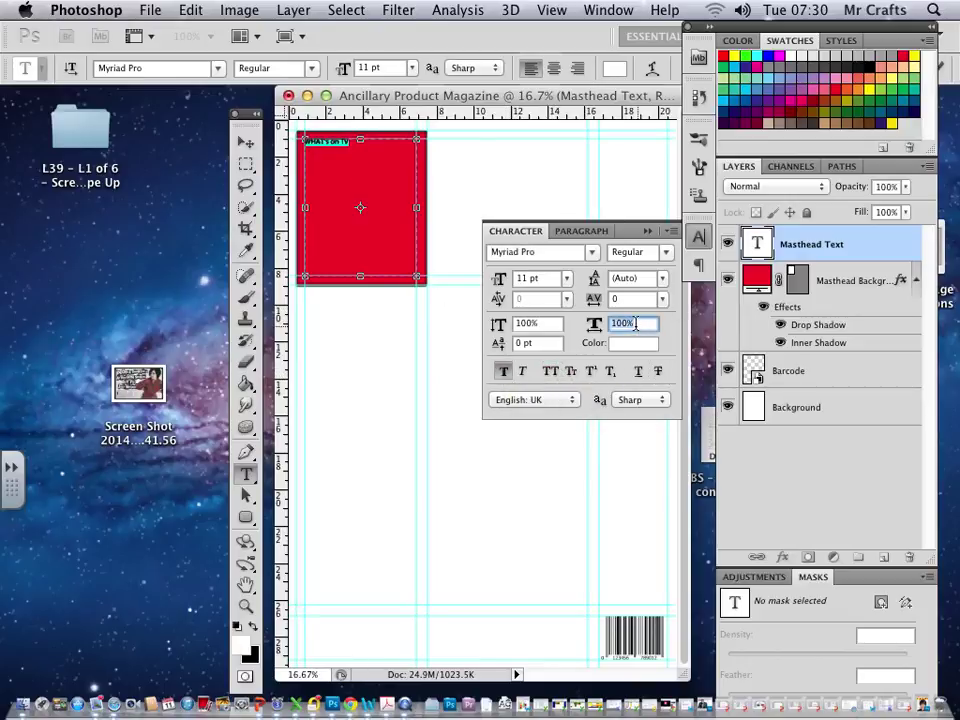
left_click(540, 281)
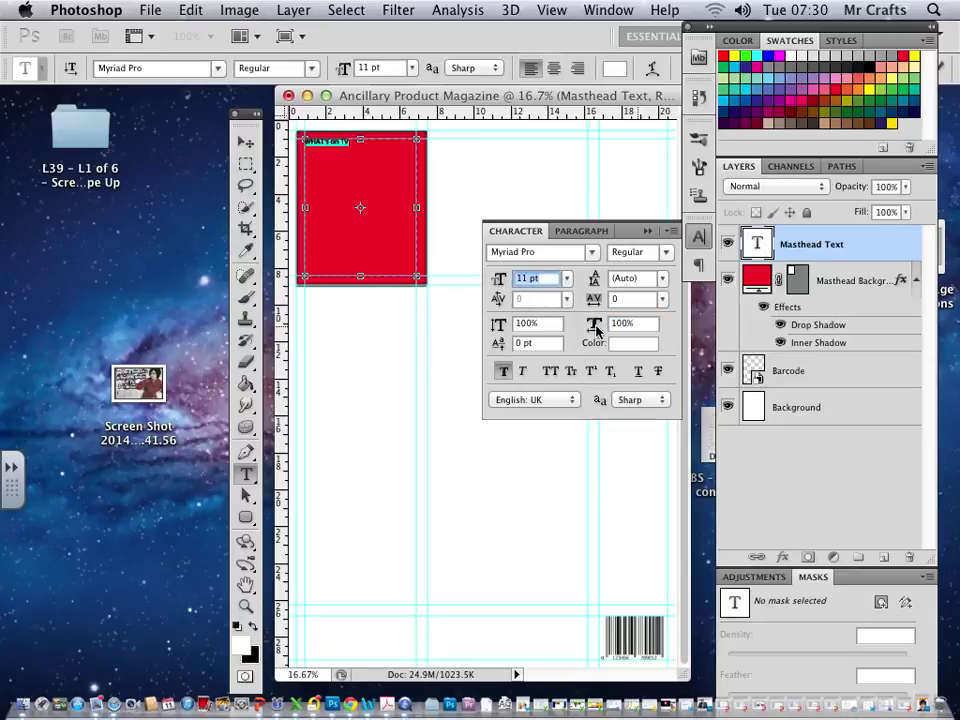
left_click(646, 231)
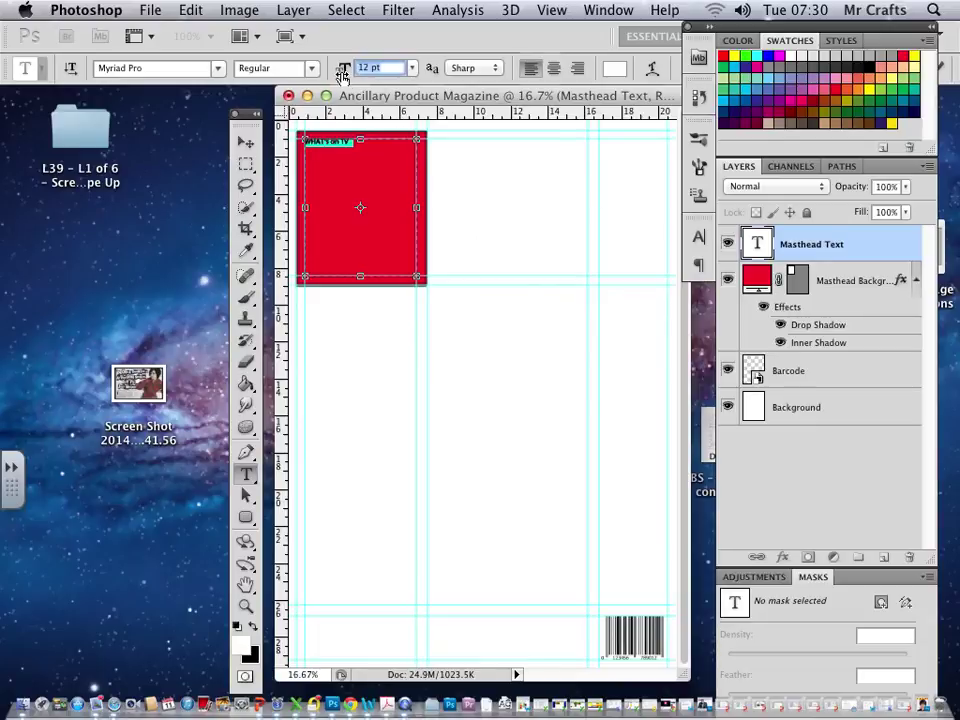
- Center the masthead text, put 'on' and 'TV' on separate lines, and enlarge it to 52 pt
mouse_move(343, 75)
left_mouse_down()
mouse_move(379, 72)
mouse_move(385, 83)
mouse_move(337, 72)
left_mouse_up()
left_click(554, 69)
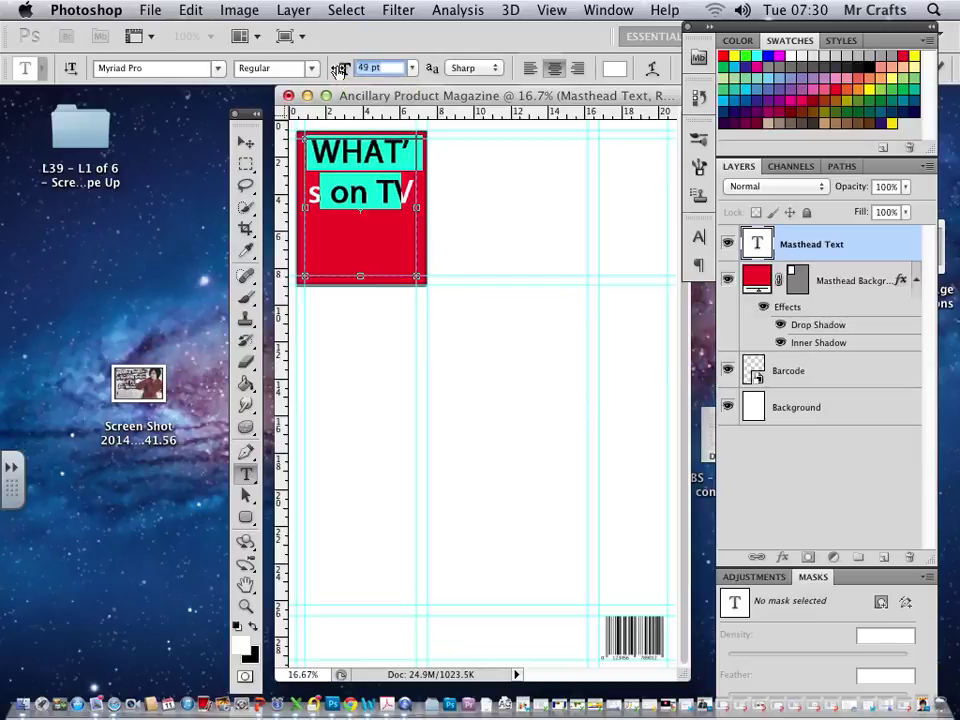
left_click(366, 190)
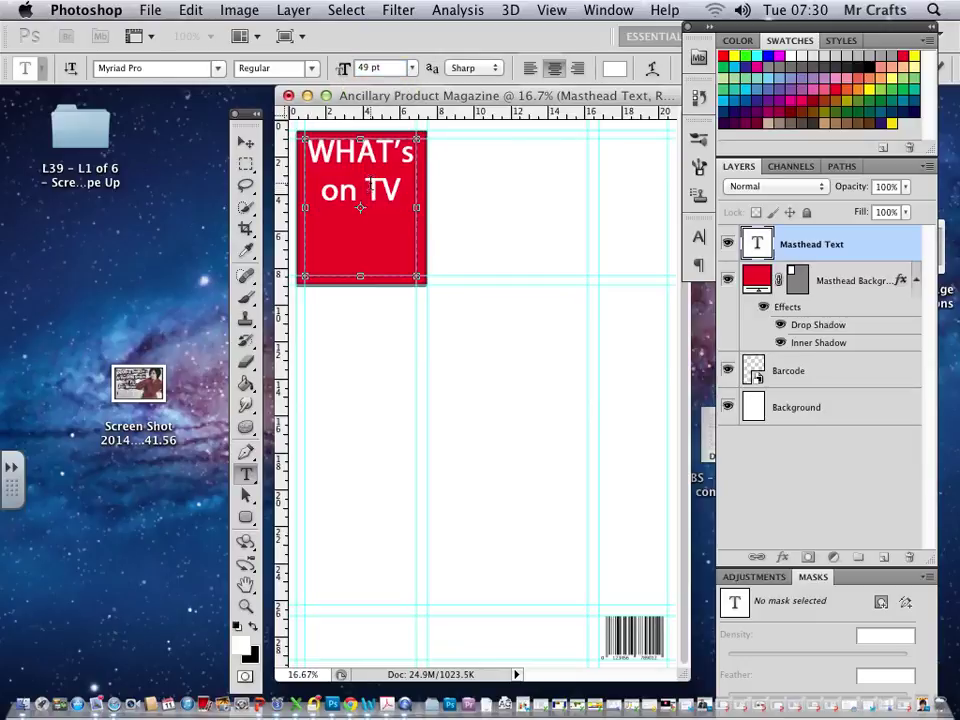
key("Return")
key("ctrl+a")
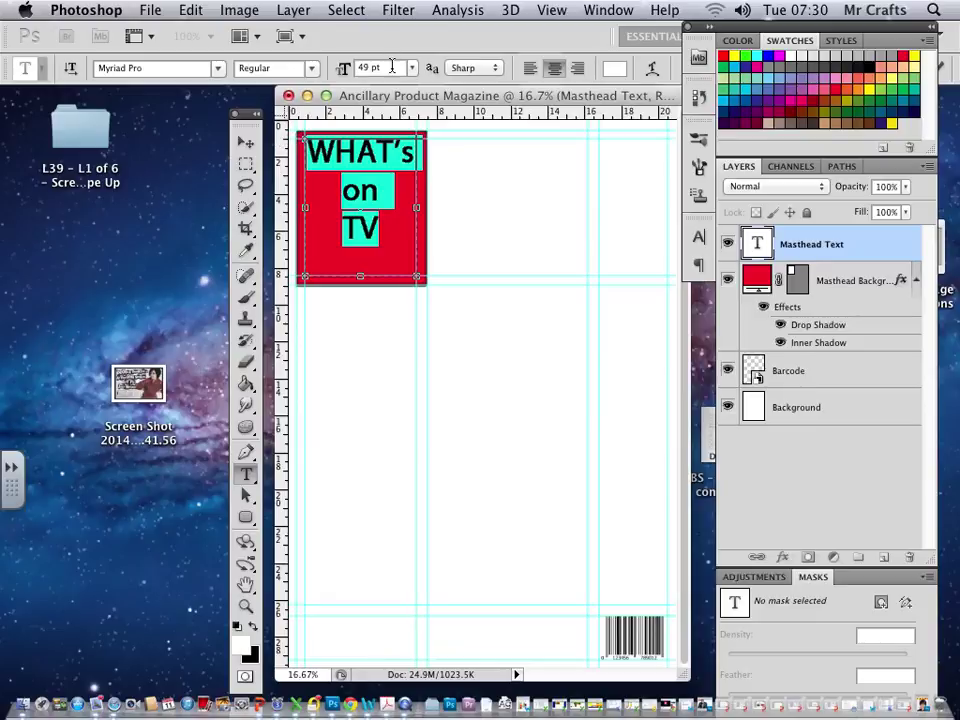
left_click(392, 67)
left_click_drag(340, 79, 335, 72)
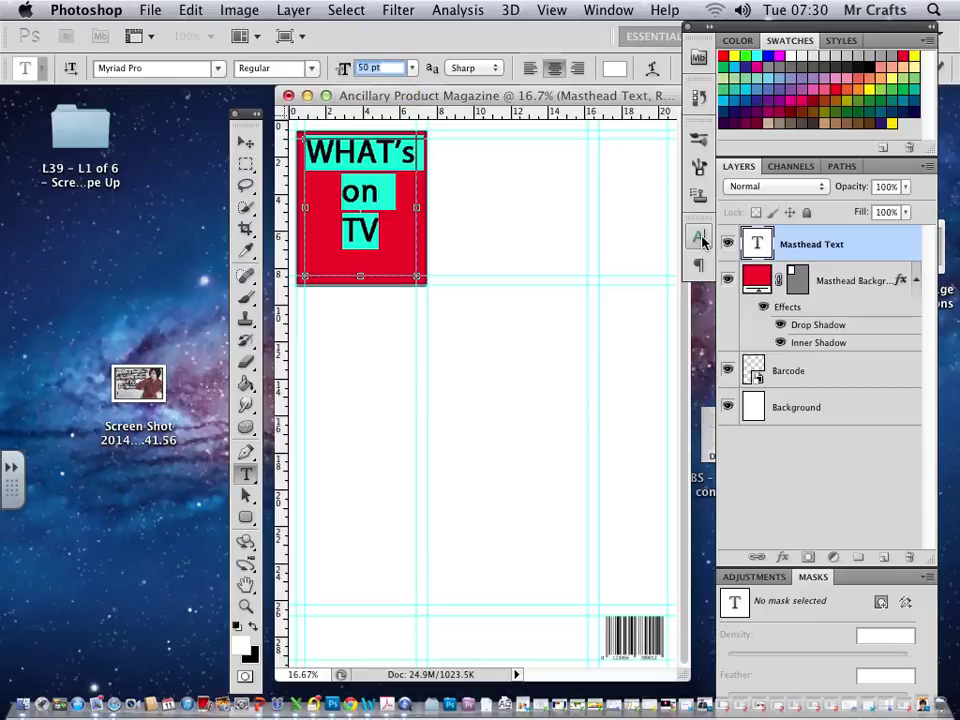
- Stretch the letters taller and increase the line spacing to spread the three lines apart
left_click(700, 238)
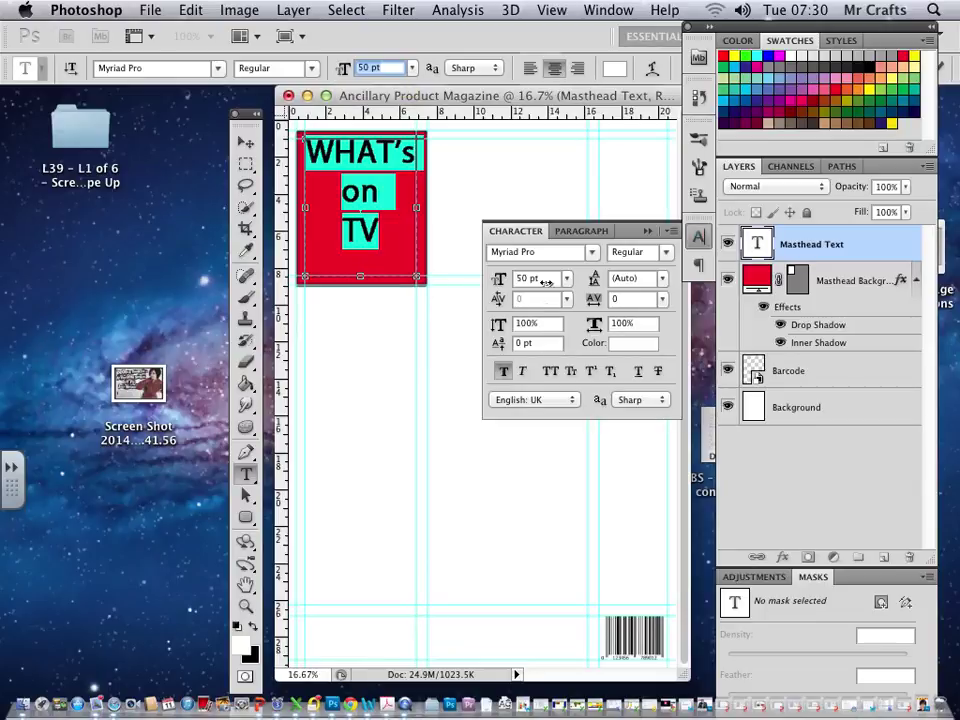
left_click(538, 324)
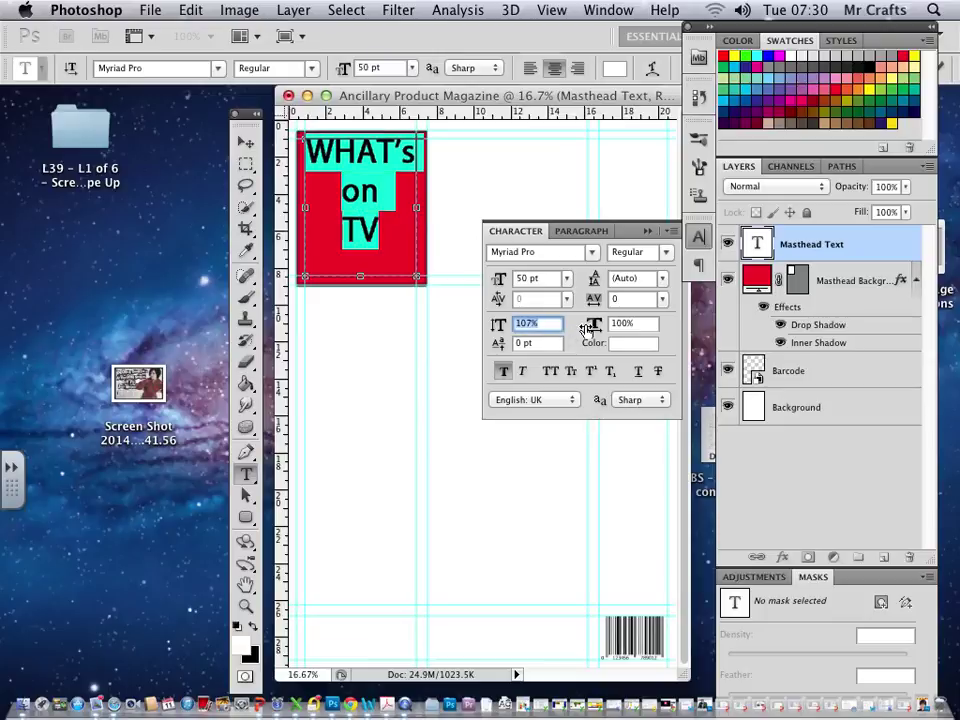
key("Up")
key("Up")
key("Up")
key("Up")
key("Up")
key("Up")
key("Up")
key("Up")
key("Up")
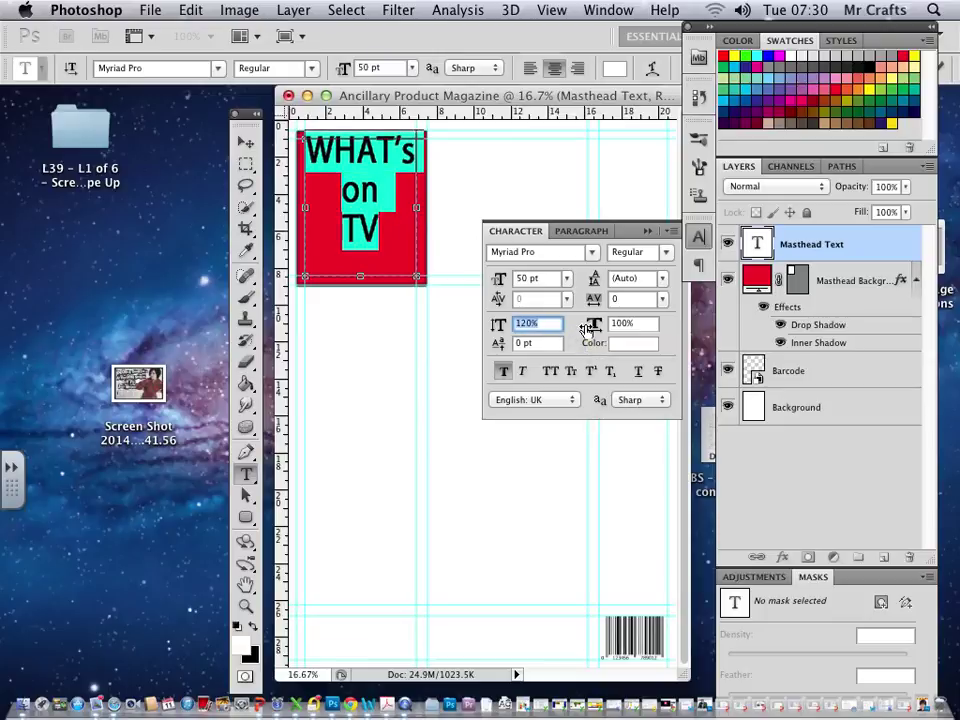
left_click(643, 278)
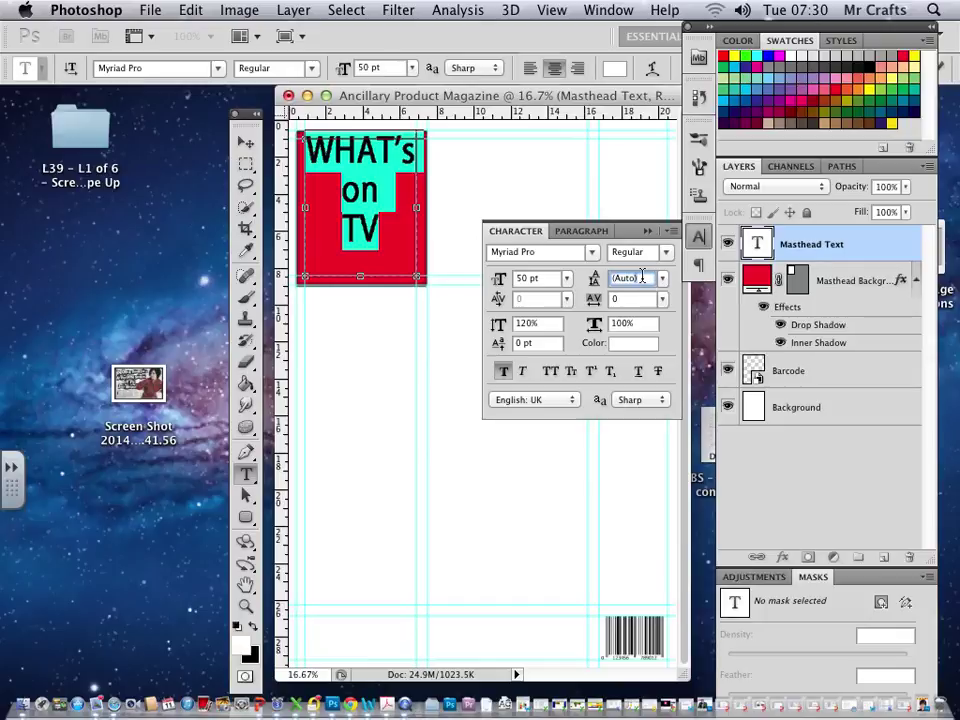
type("0")
key("Return")
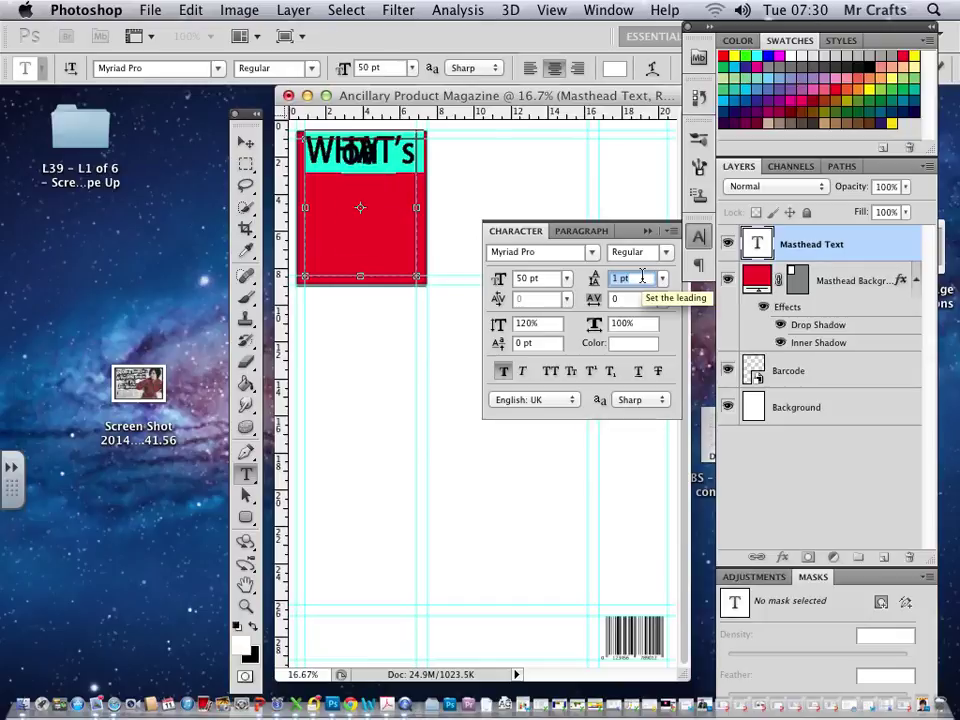
key("Up")
key("Up")
key("Up")
key("Up")
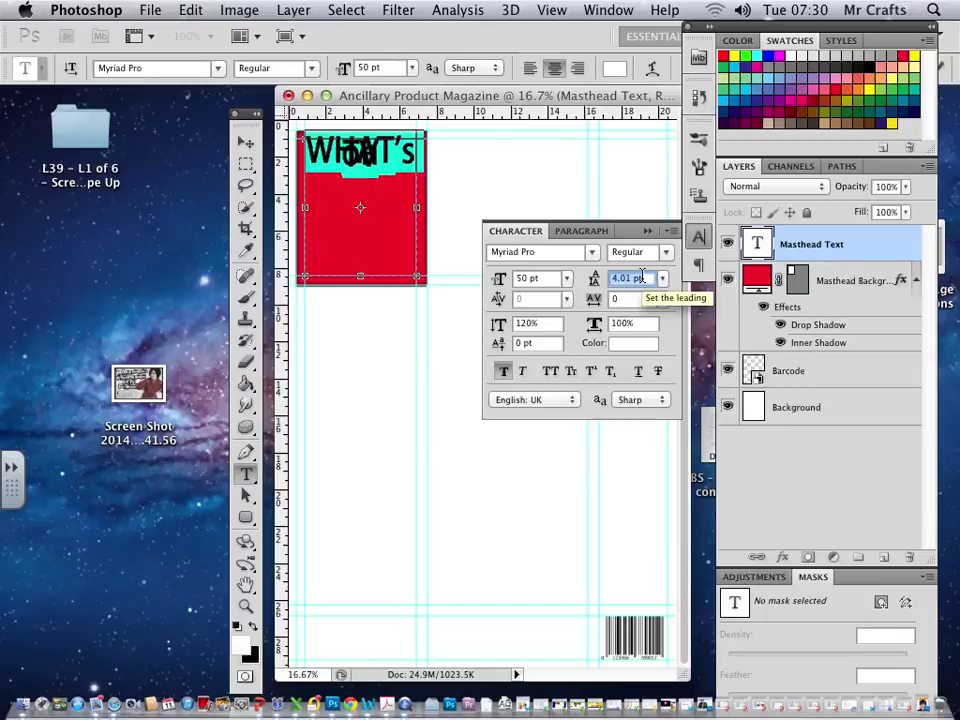
key("Up")
key("Up")
key("Up")
key("Up")
key("Up")
key("Up")
key("Up")
key("Up")
key("Up")
key("Up")
key("Up")
key("Up")
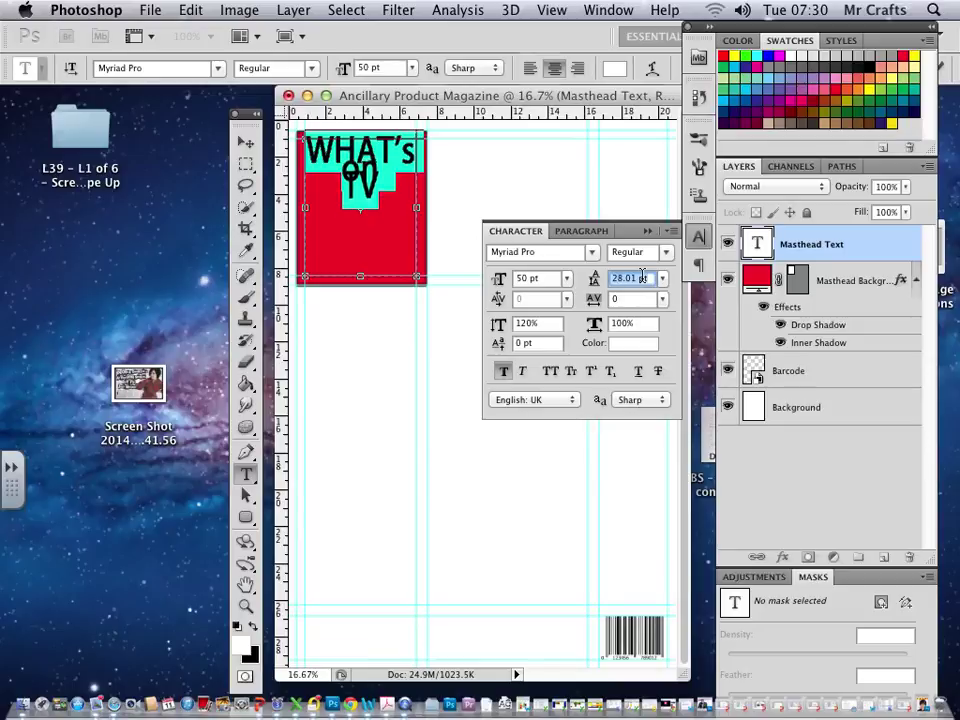
key("Up")
key("Up")
key("Up")
key("Up")
key("Up")
key("Up")
key("Up")
key("Up")
key("Up")
key("Up")
key("Up")
key("Up")
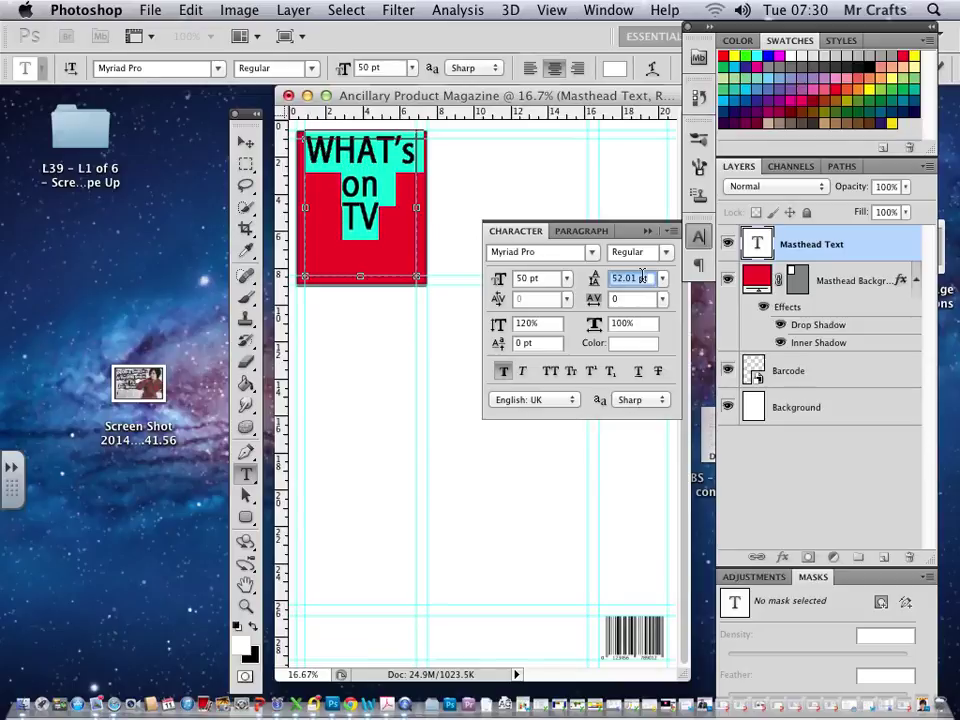
key("Up")
key("Up")
key("Up")
key("Up")
key("Up")
key("Up")
key("Up")
key("Up")
key("Up")
key("Up")
key("Up")
key("Up")
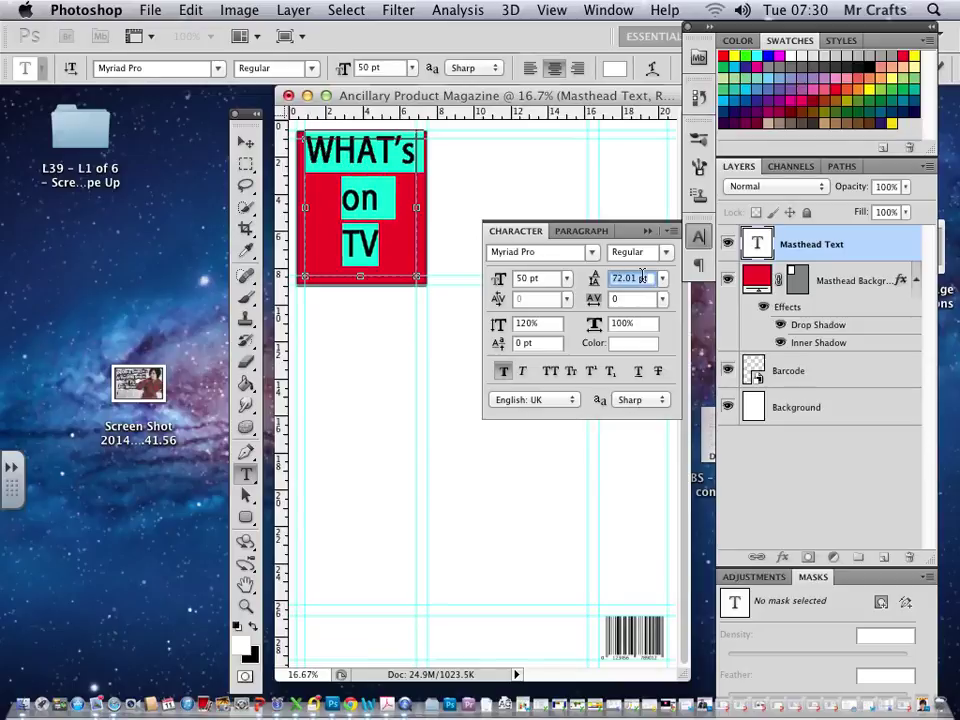
key("Up")
key("Up")
key("Up")
key("Up")
key("Up")
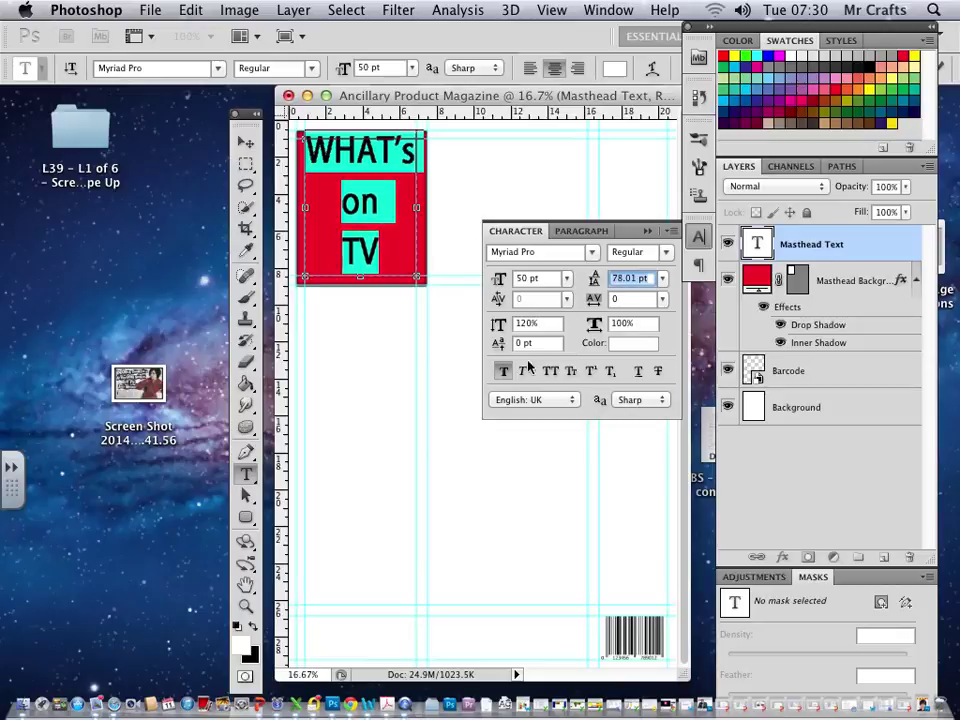
left_click(545, 325)
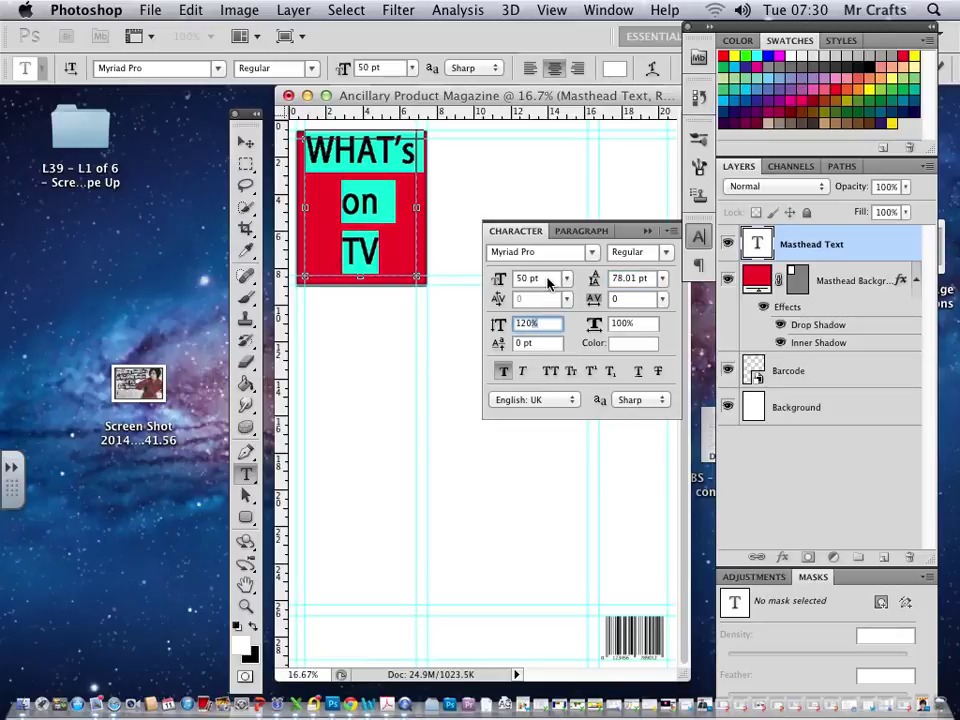
- Set the masthead text to 50 pt with a 101% horizontal scale
left_click(548, 280)
key("Up")
key("Down")
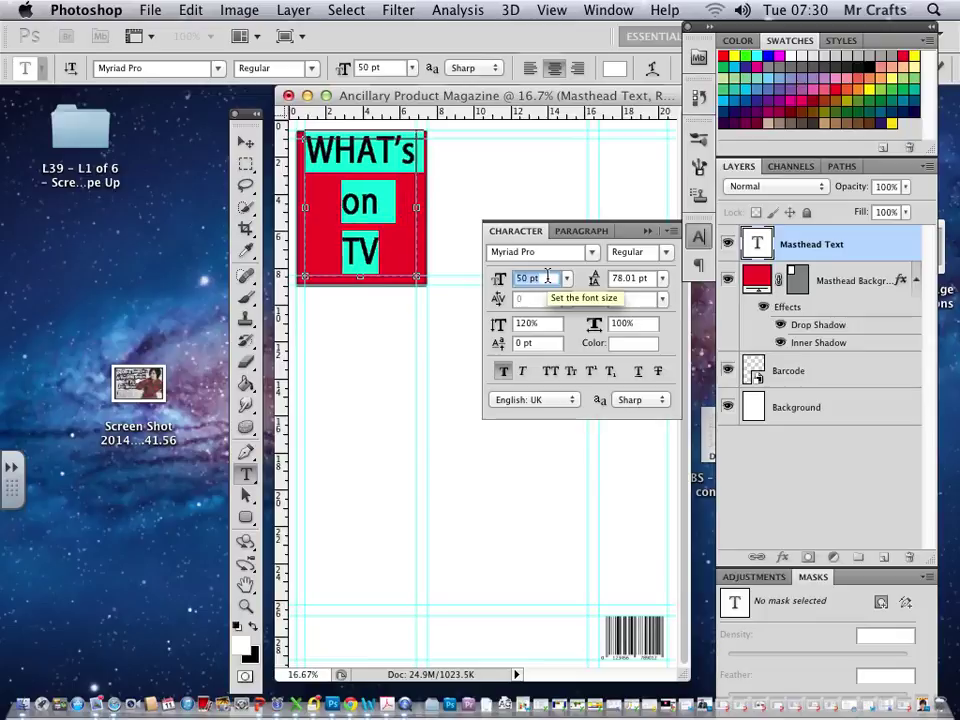
left_click(634, 324)
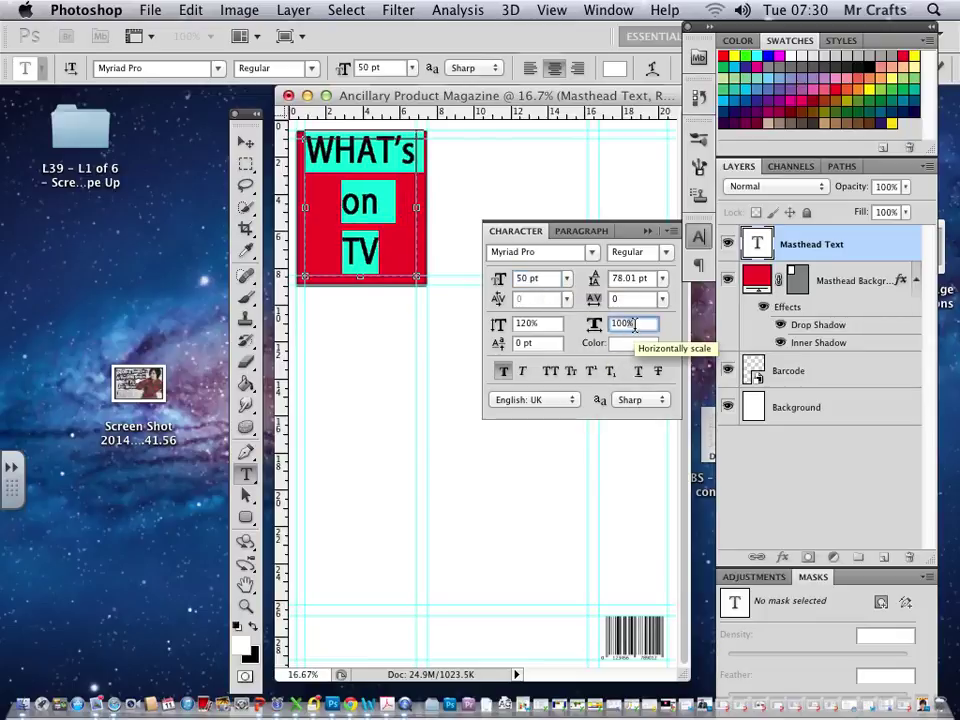
key("Up")
key("Up")
key("Down")
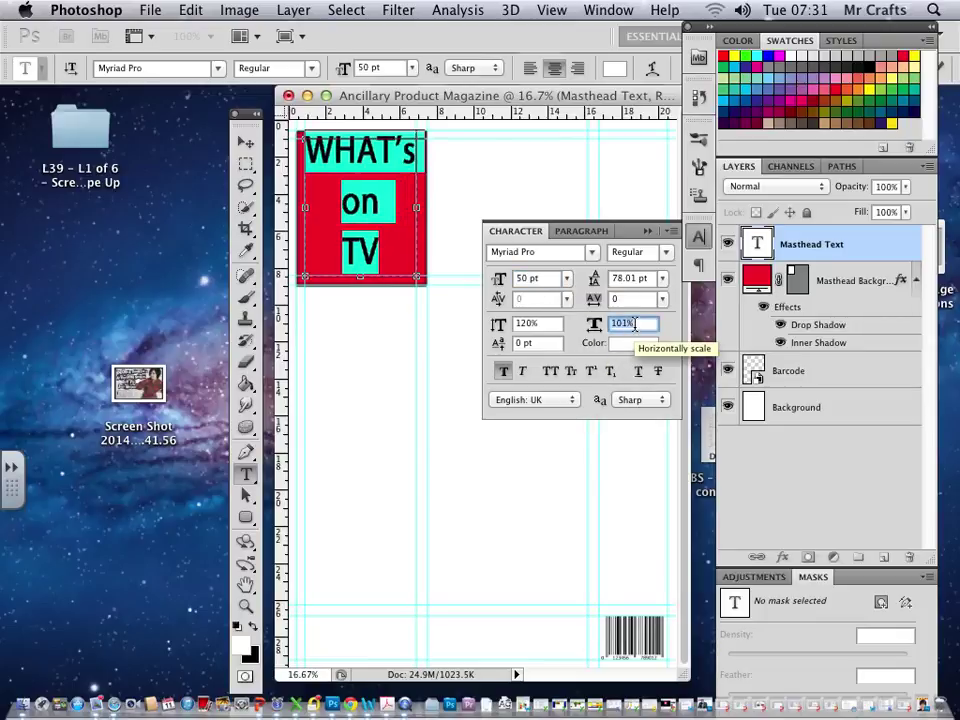
left_click(624, 302)
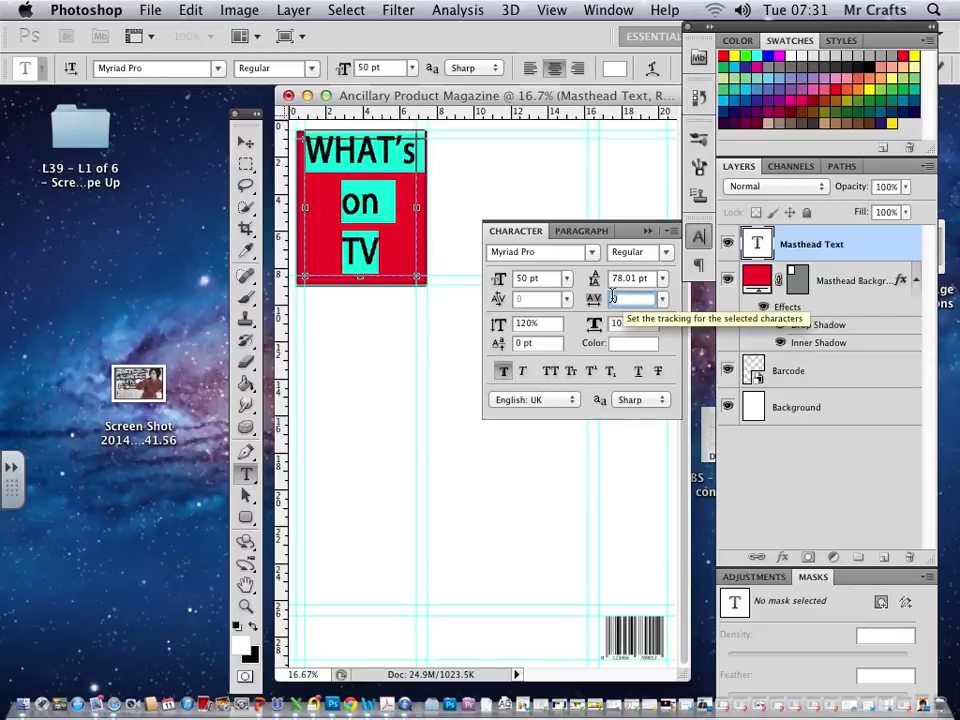
- Commit the text and trial drop and inner shadows in Layer Style, then cancel
key("ctrl+Return")
key("v")
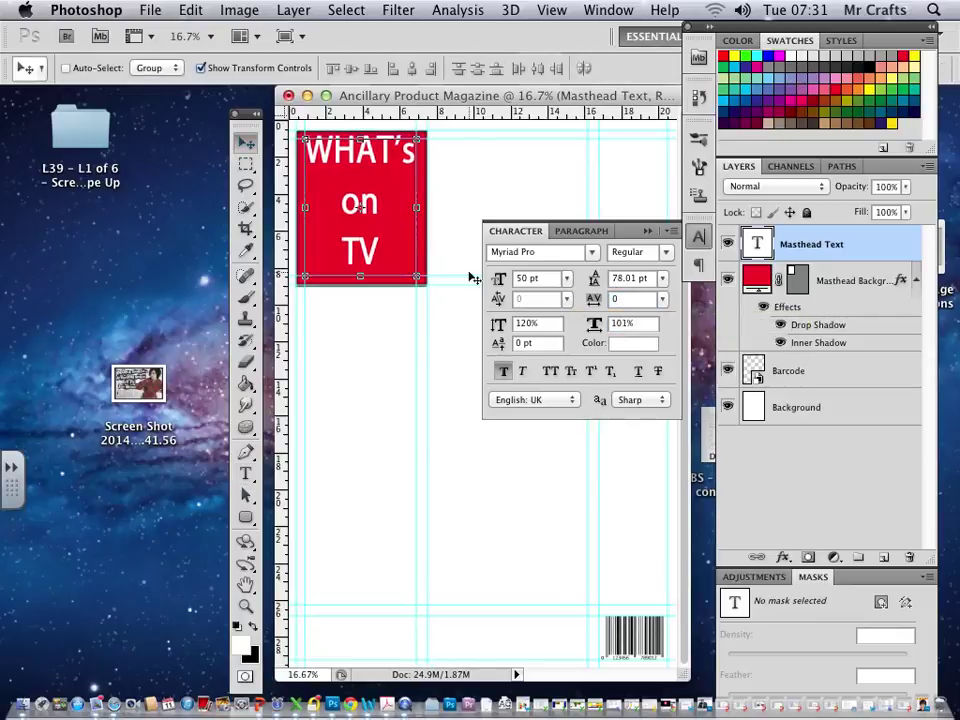
double_click(871, 255)
left_click(421, 148)
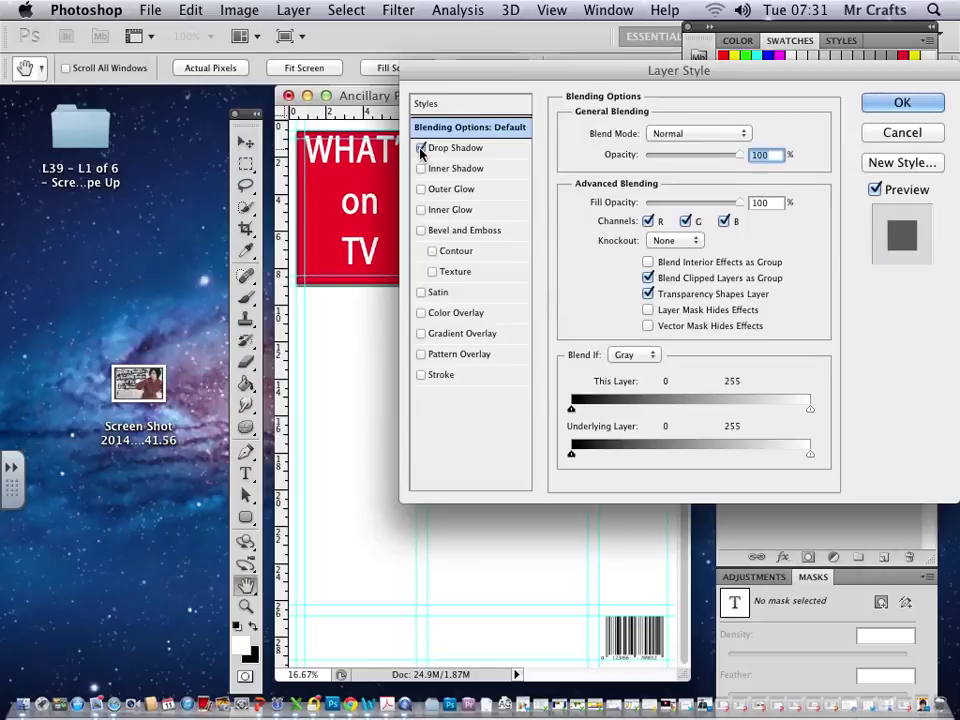
left_click(421, 169)
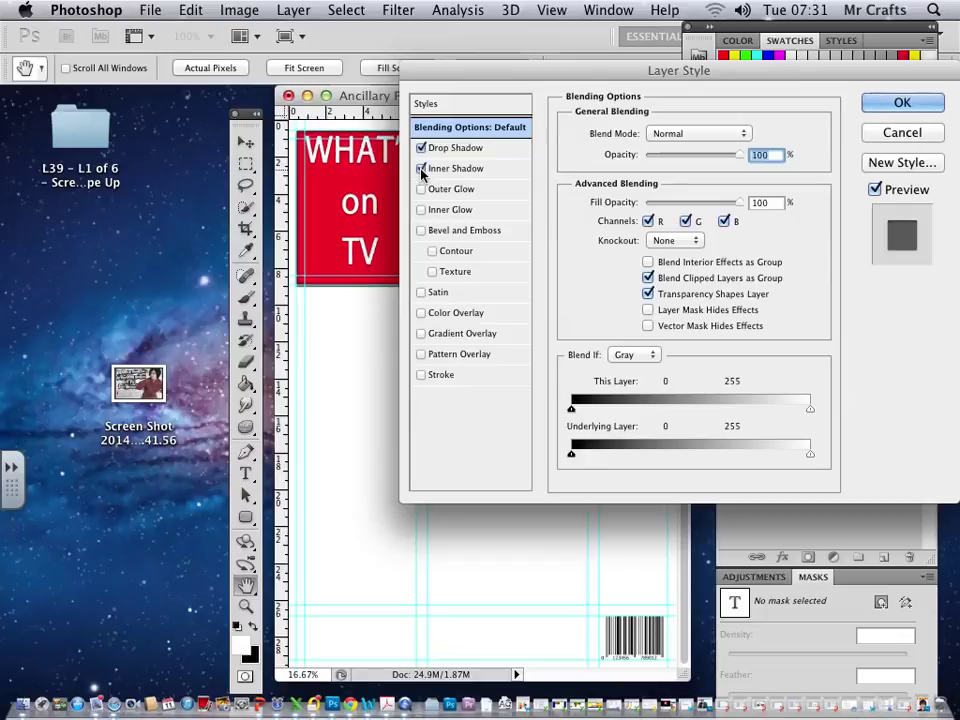
left_click(421, 169)
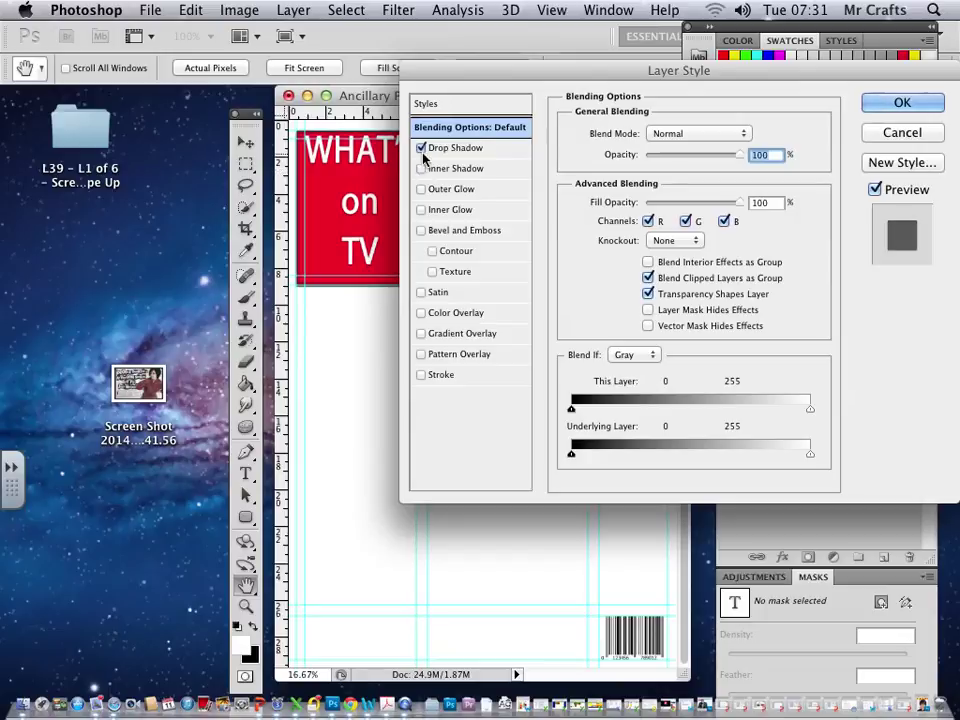
left_click(878, 138)
- Copy the Masthead Background layer style and paste it onto Masthead Text
left_click(853, 289)
right_click(854, 291)
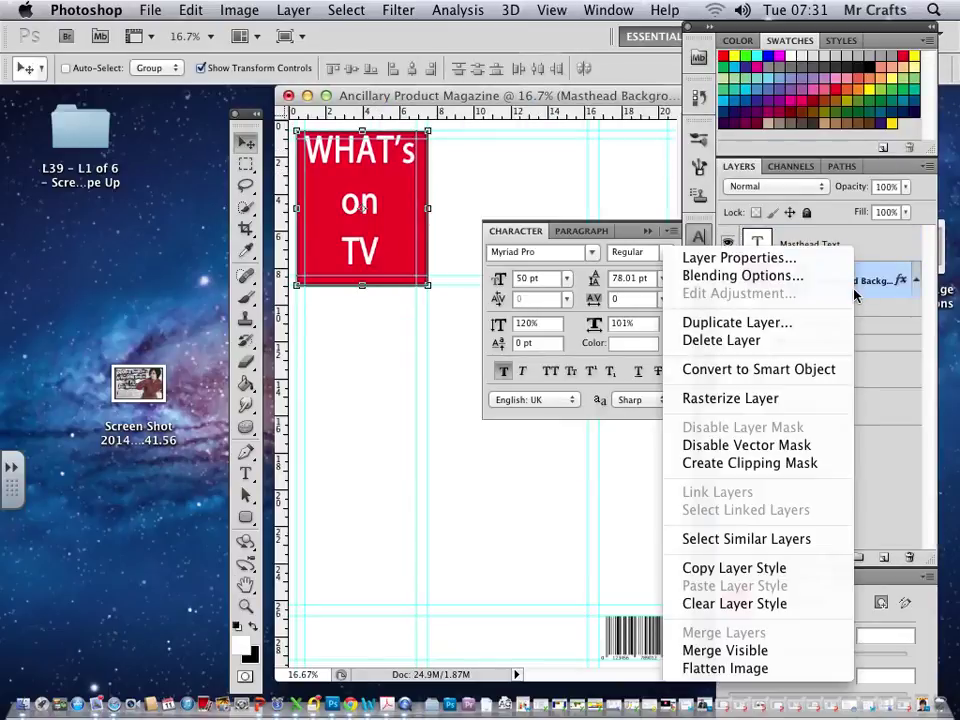
left_click(726, 570)
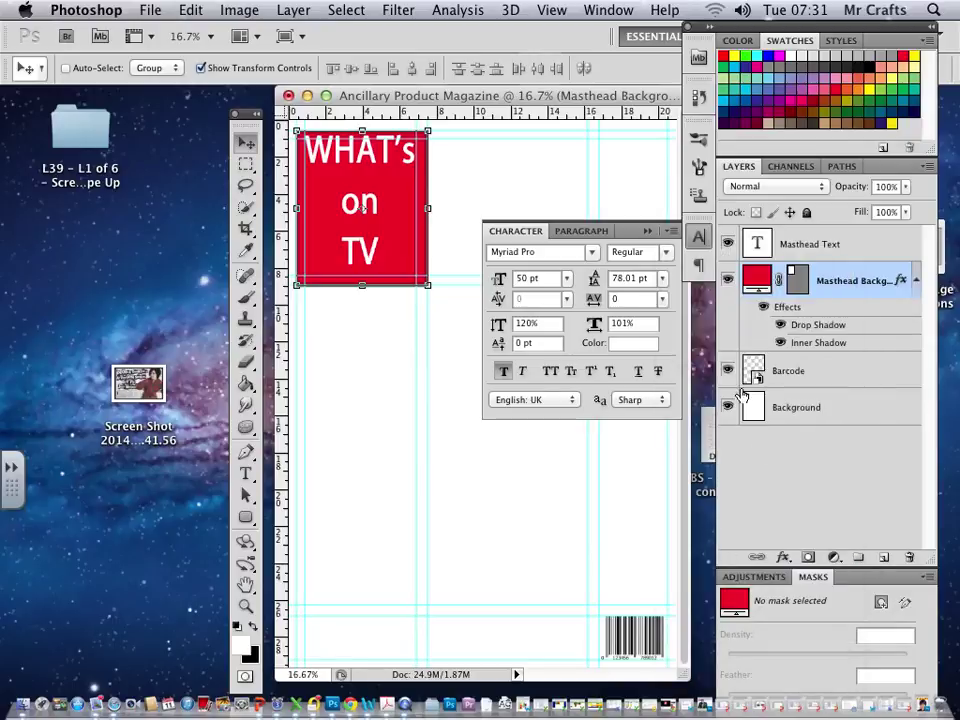
left_click(812, 250)
right_click(812, 250)
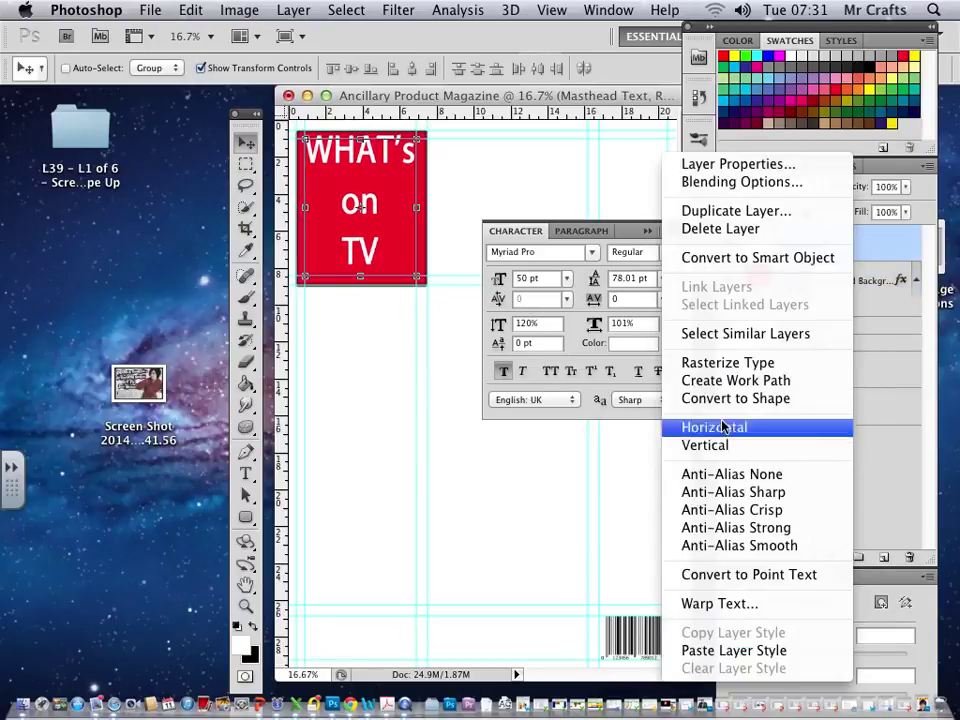
left_click(716, 650)
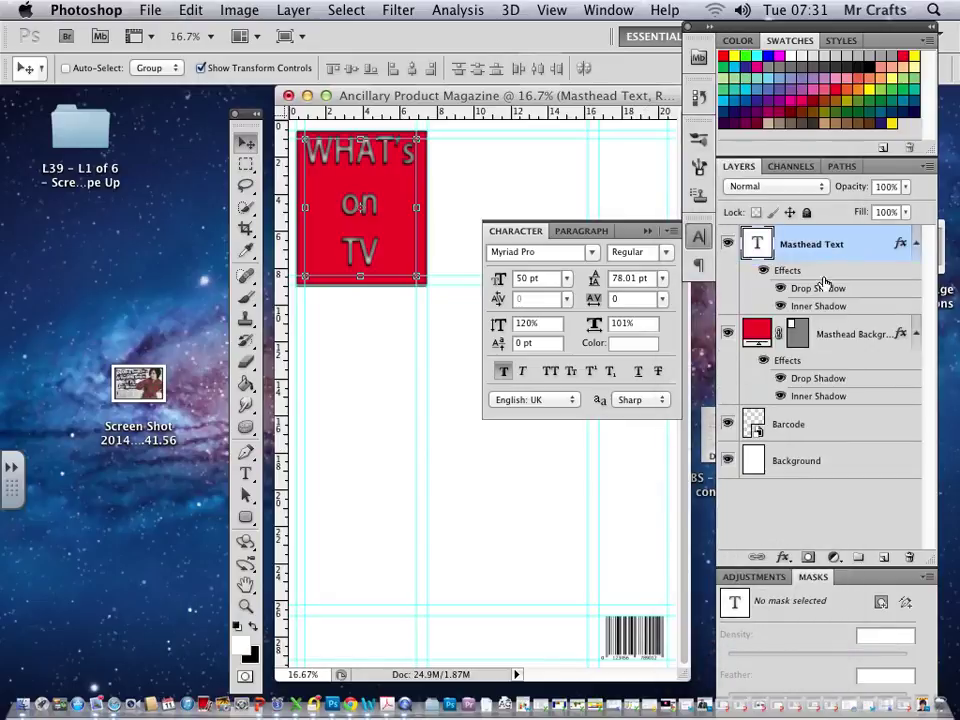
- Set the masthead text's inner shadow to 66% opacity and 8 px distance, then close the Character panel
double_click(871, 250)
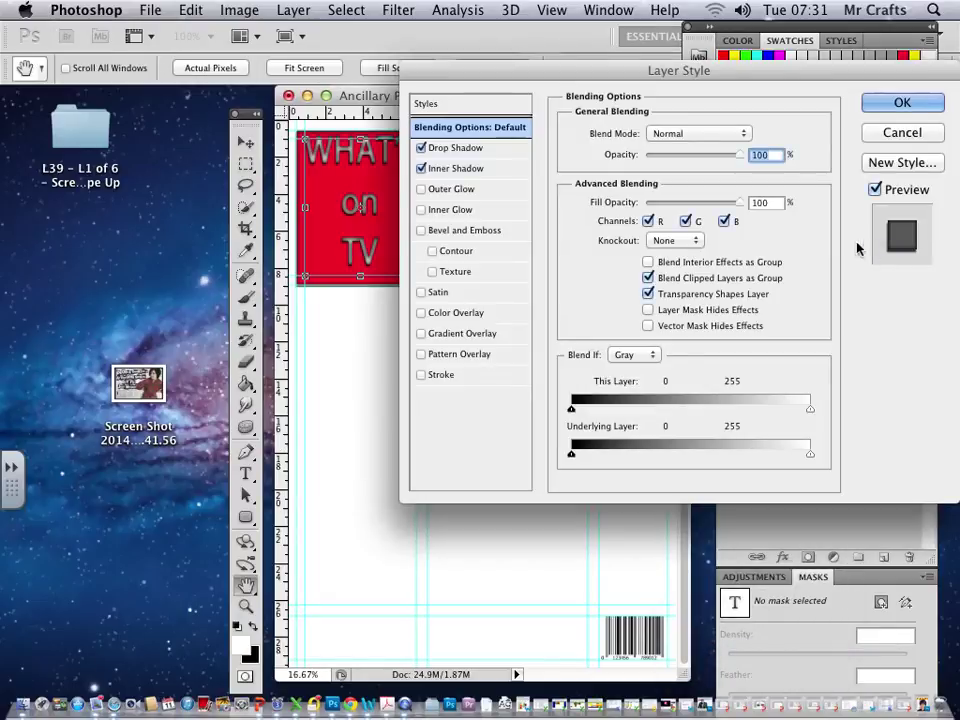
left_click(470, 148)
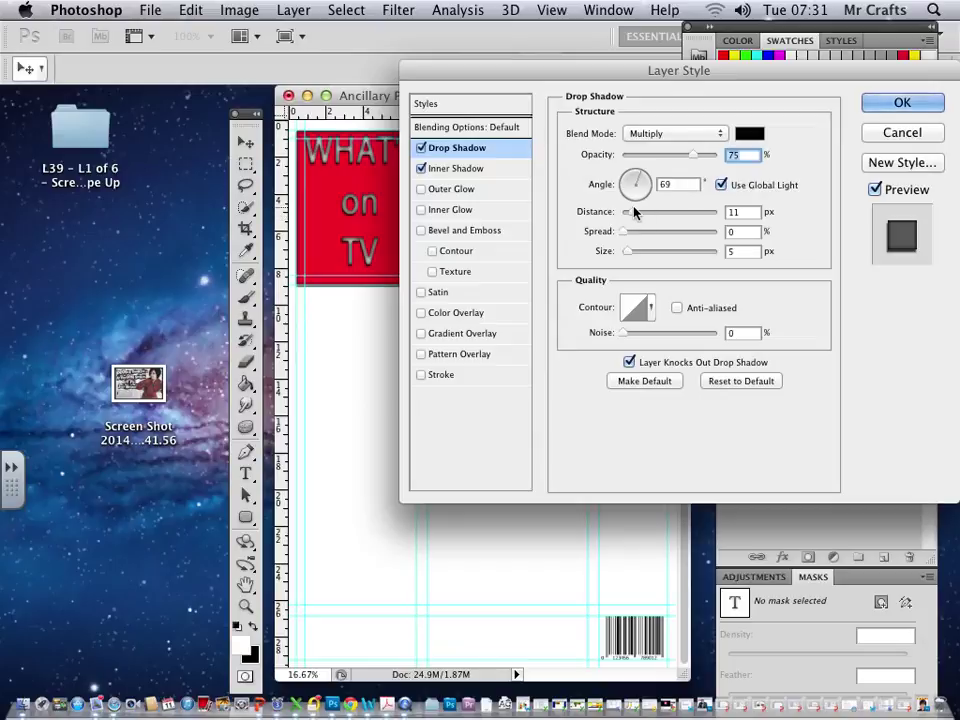
left_click(457, 169)
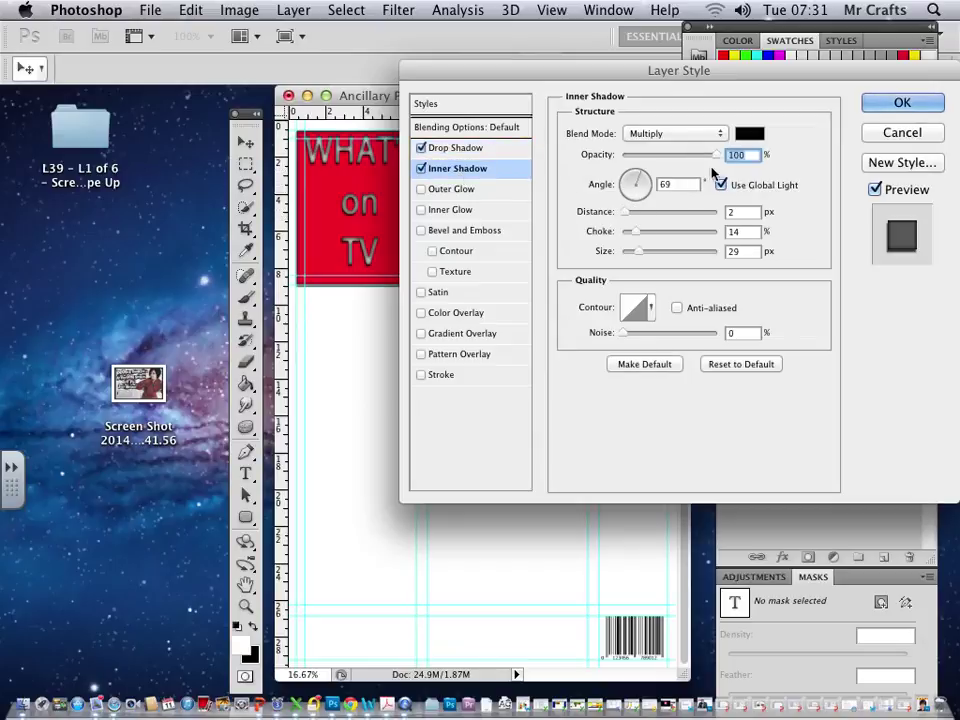
left_click_drag(716, 155, 685, 157)
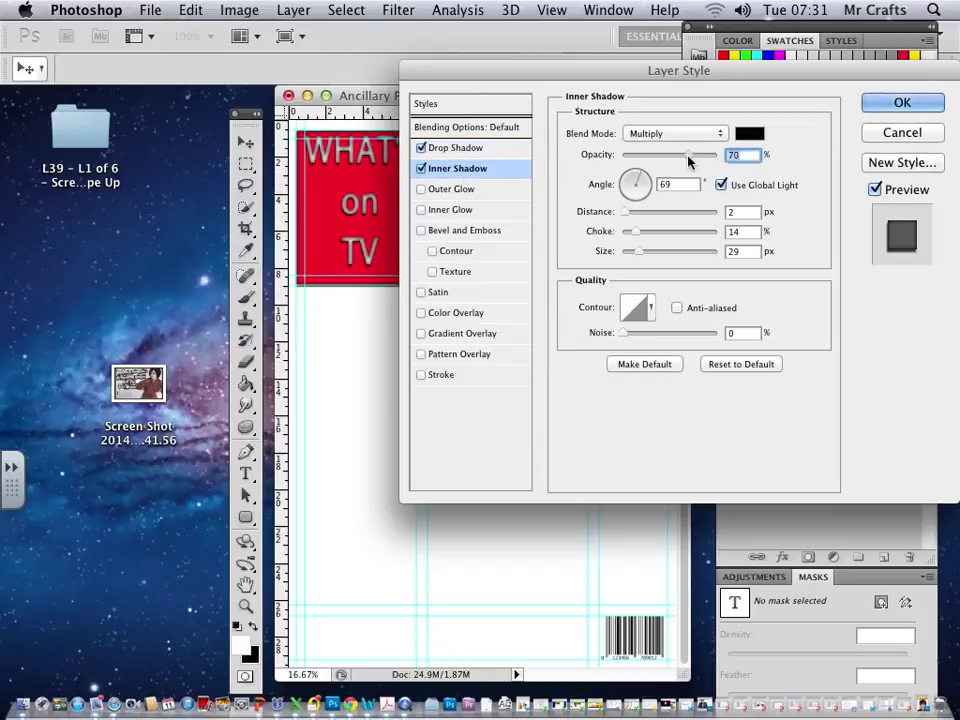
left_click_drag(625, 212, 630, 252)
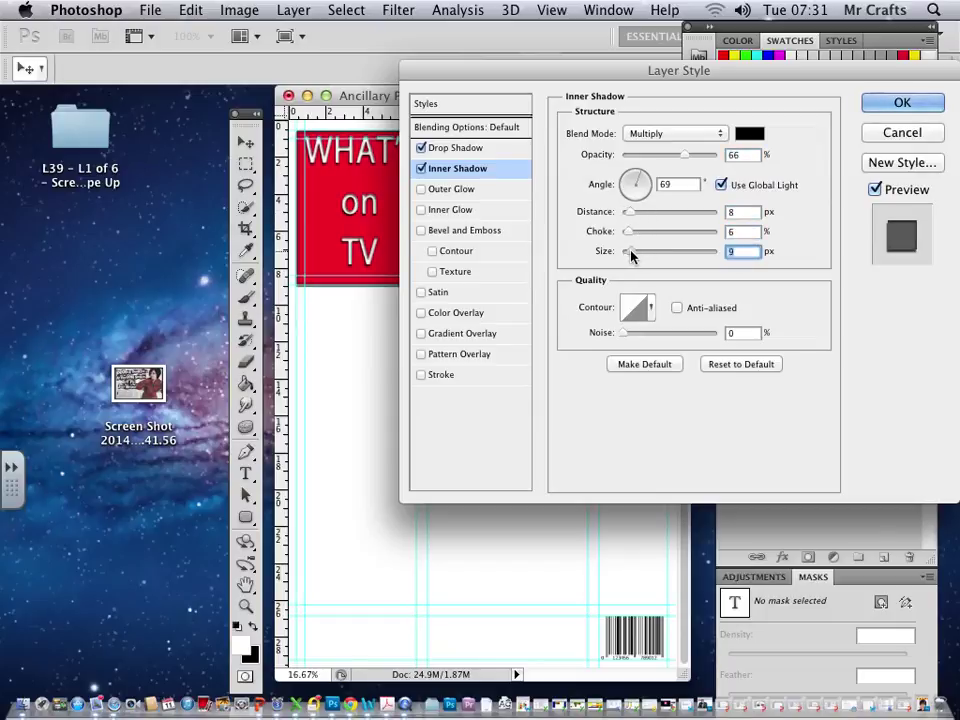
left_click(895, 105)
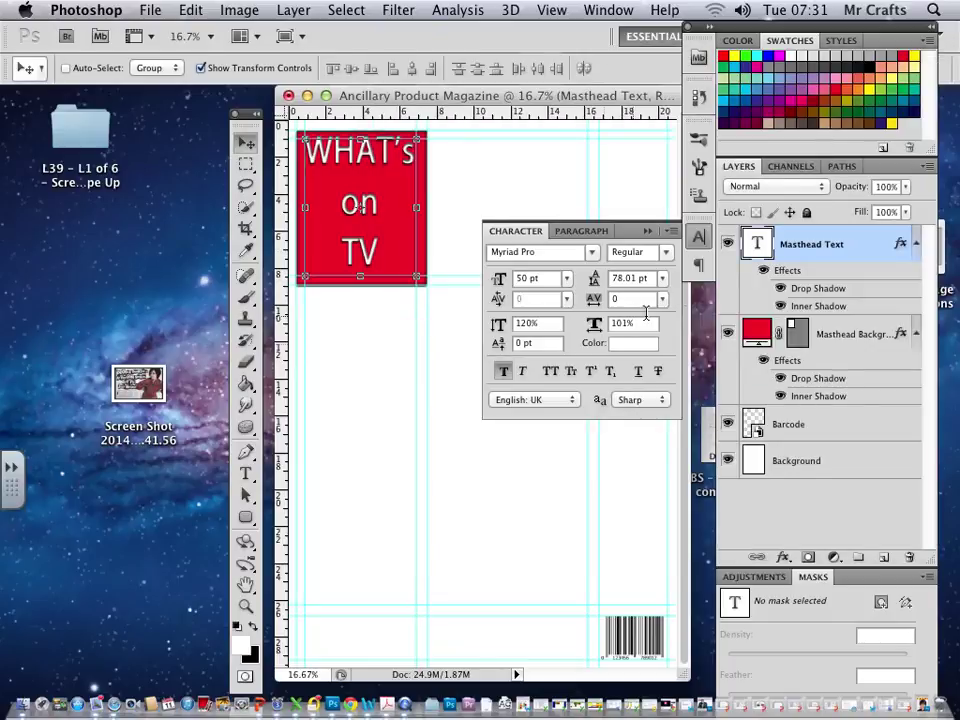
left_click(650, 233)
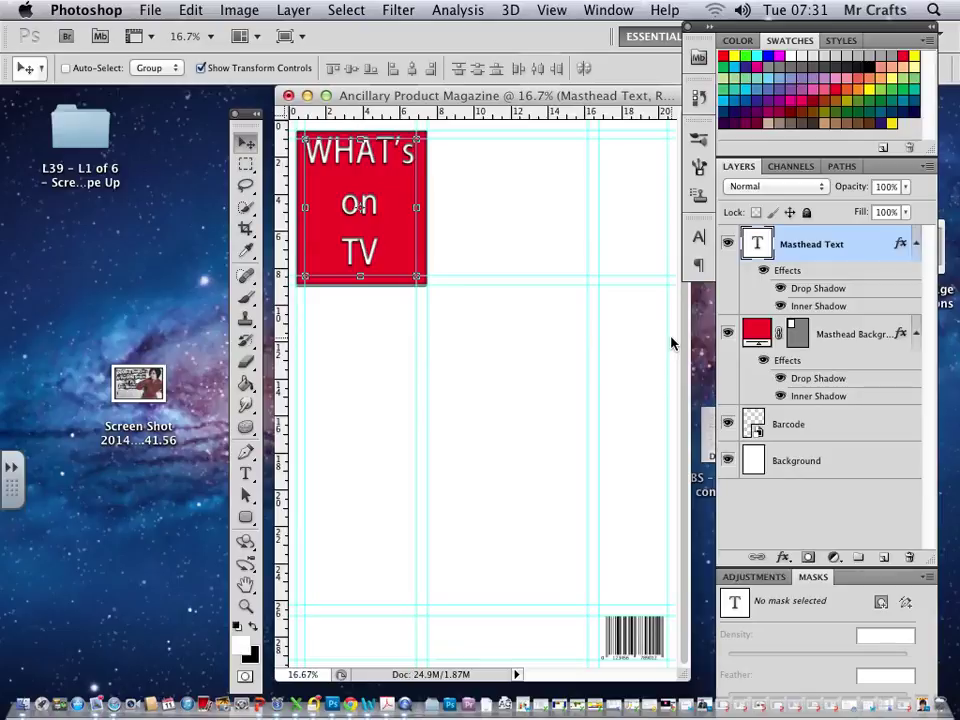
- Hide the page guides with Ctrl+;
key("t")
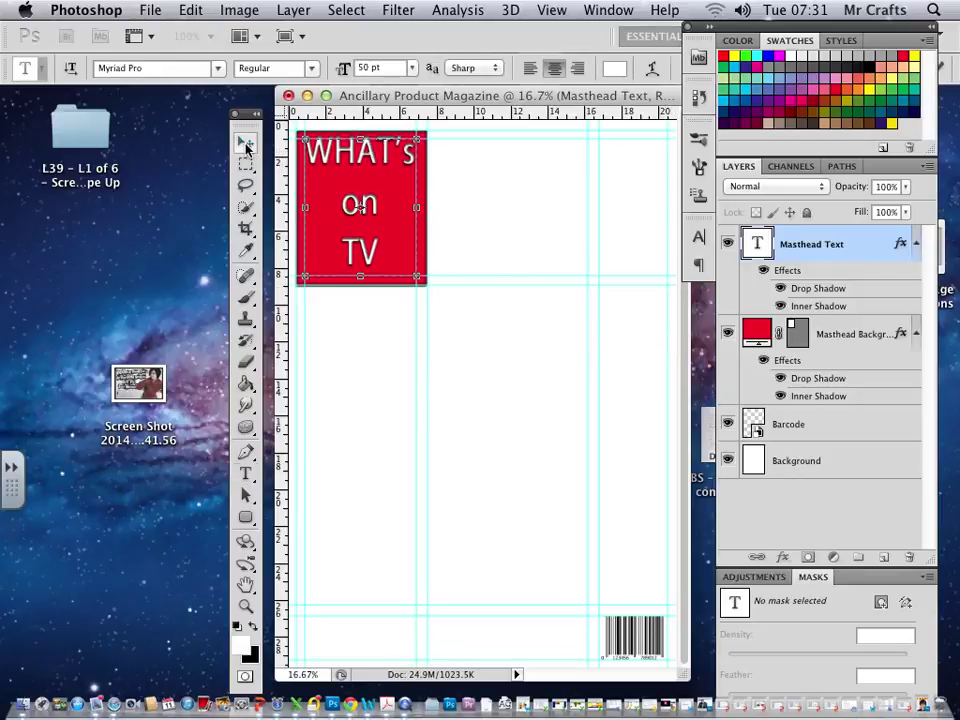
key("v")
key("ctrl+semicolon")
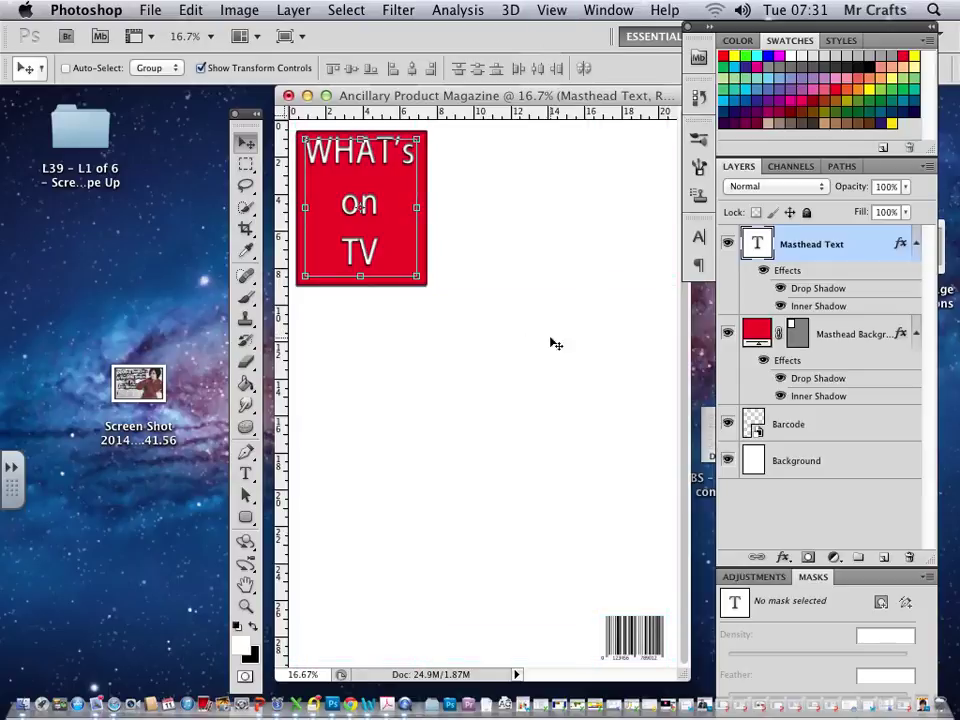
- Link the Masthead Text and Masthead Background layers, test-moving them and undoing the move
left_click(846, 340)
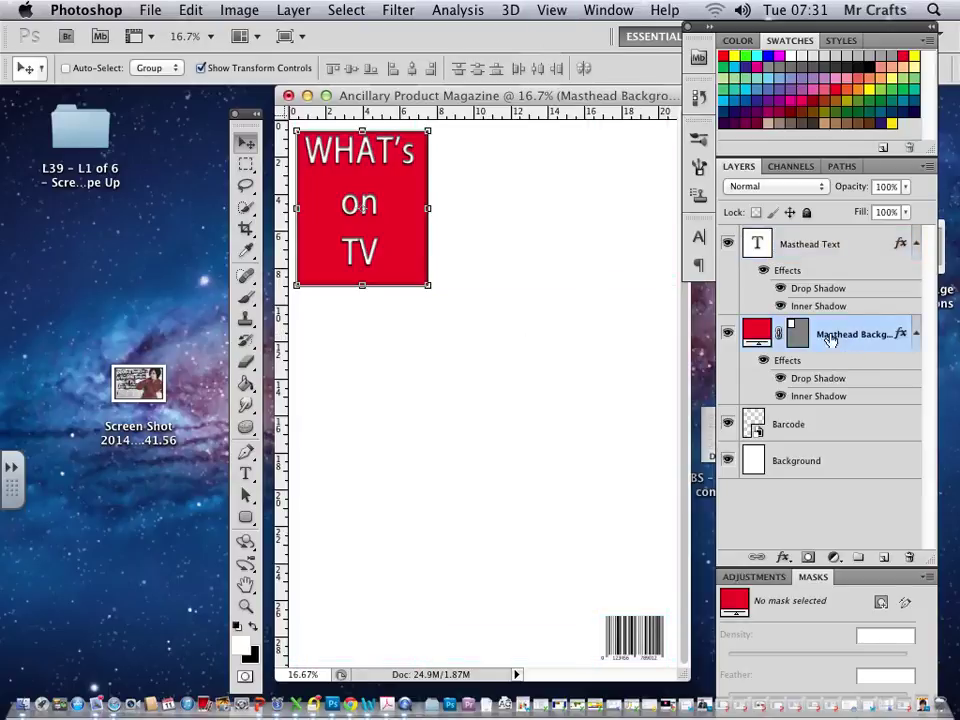
left_click(831, 249)
left_click(800, 338, "shift")
right_click(858, 343)
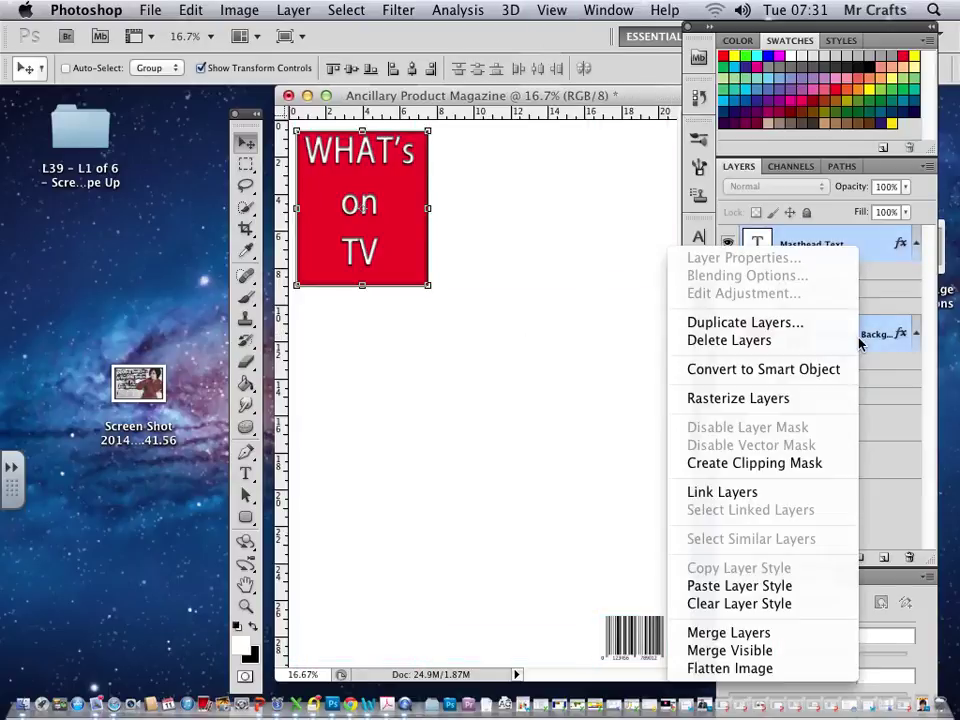
left_click(780, 491)
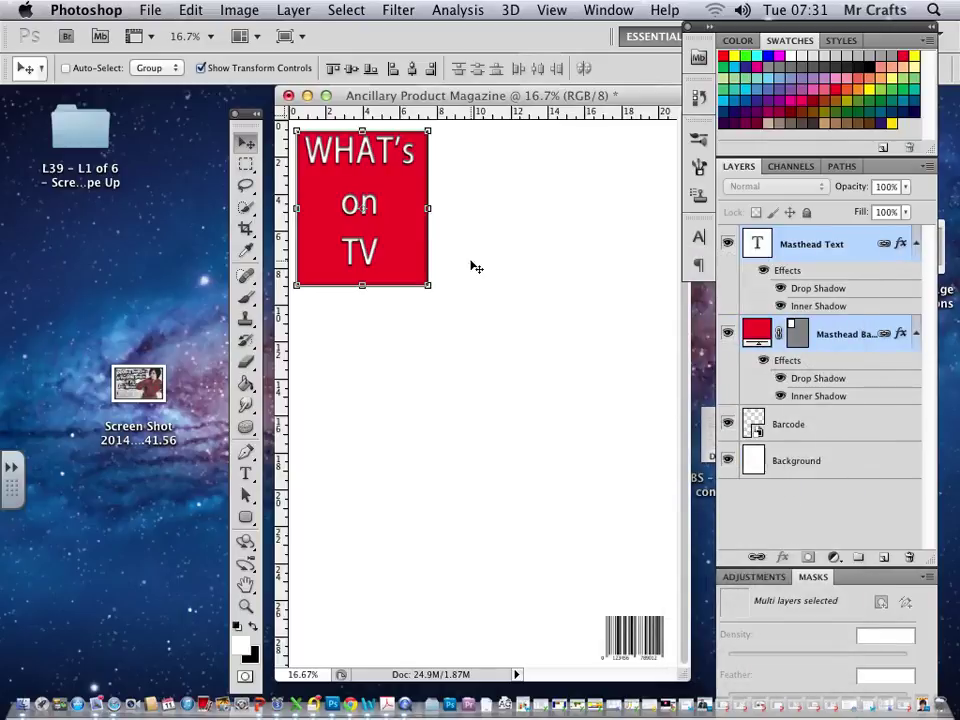
left_click_drag(421, 233, 505, 267)
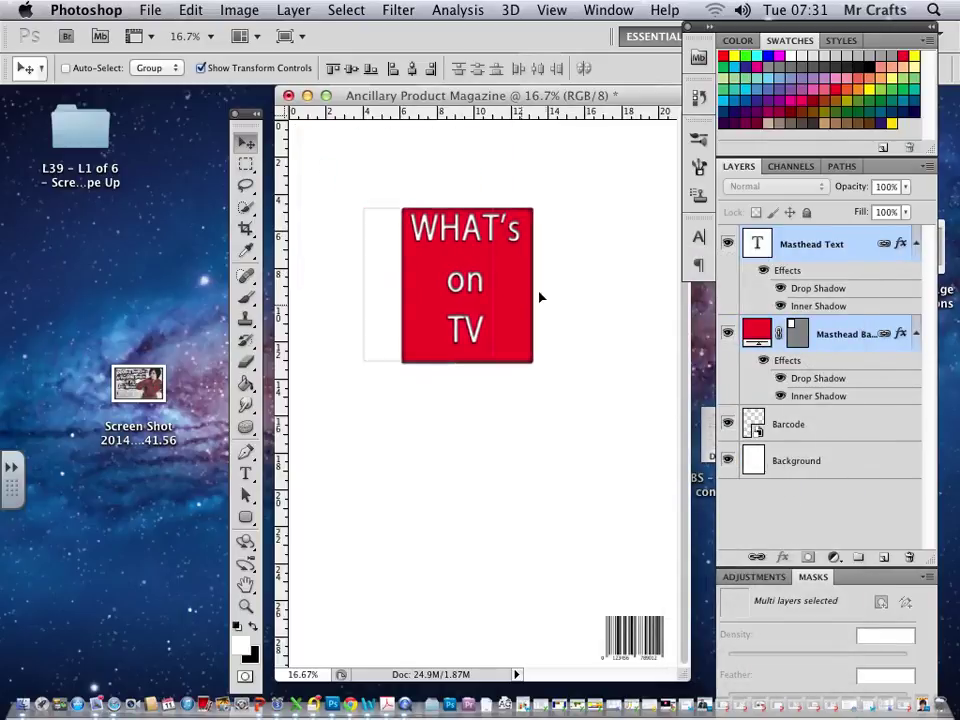
key("ctrl+z")
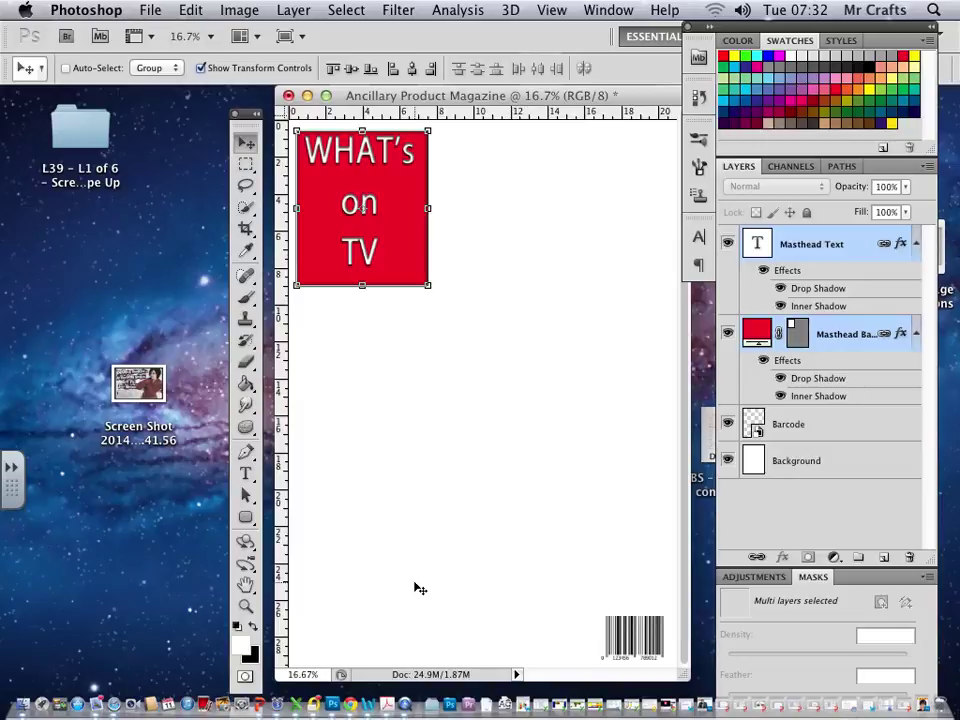
- Draw an ellipse shape at the lower left of the page
left_click(246, 519)
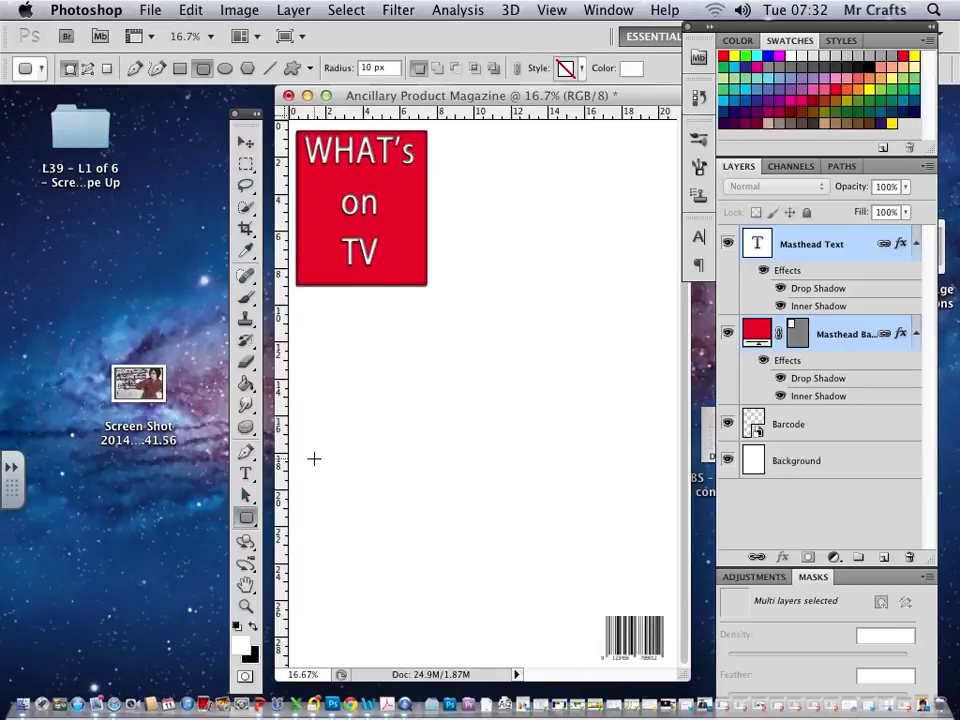
left_click_drag(251, 519, 305, 549)
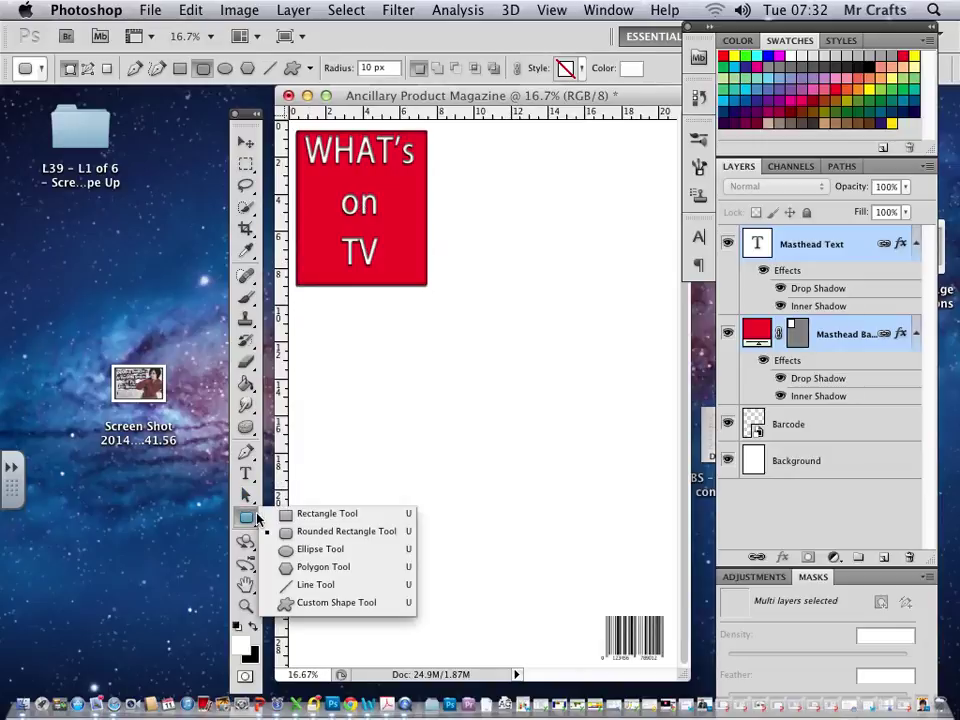
left_click_drag(291, 477, 486, 700)
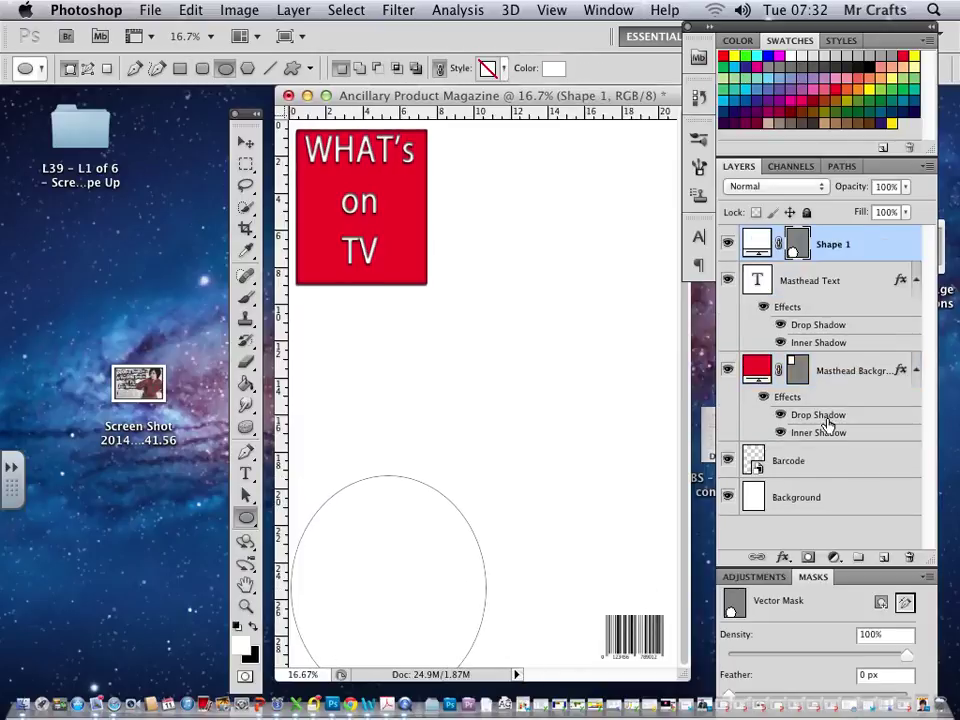
- Rename the ellipse layer to 'Cover line 1) - Shape'
double_click(831, 250)
type("Cover line 1) - S")
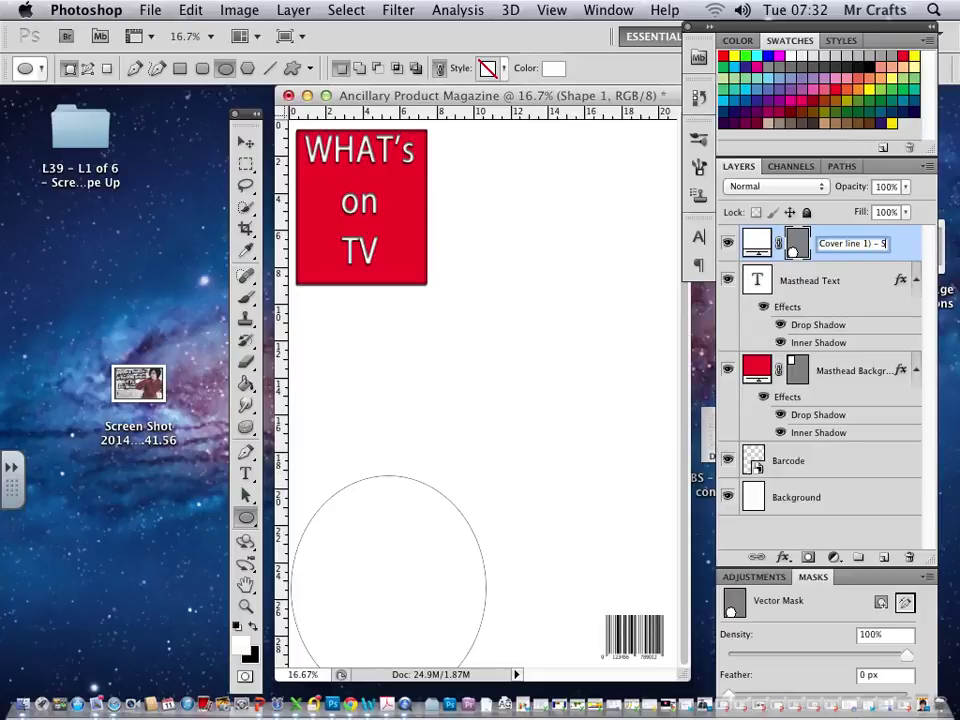
type("hape")
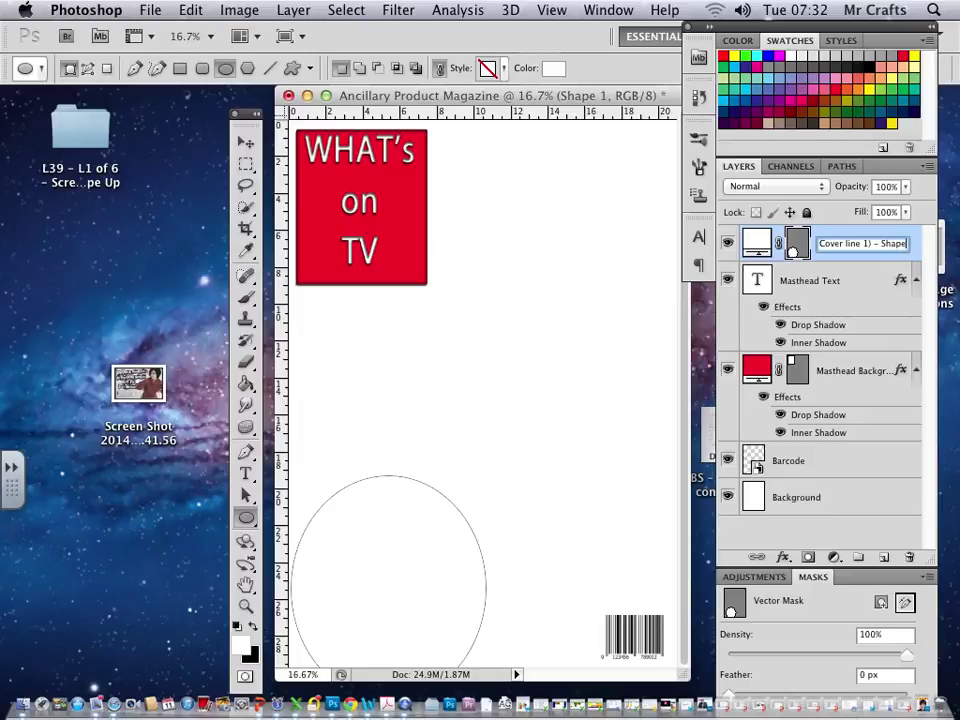
left_click(840, 280)
left_click(877, 256)
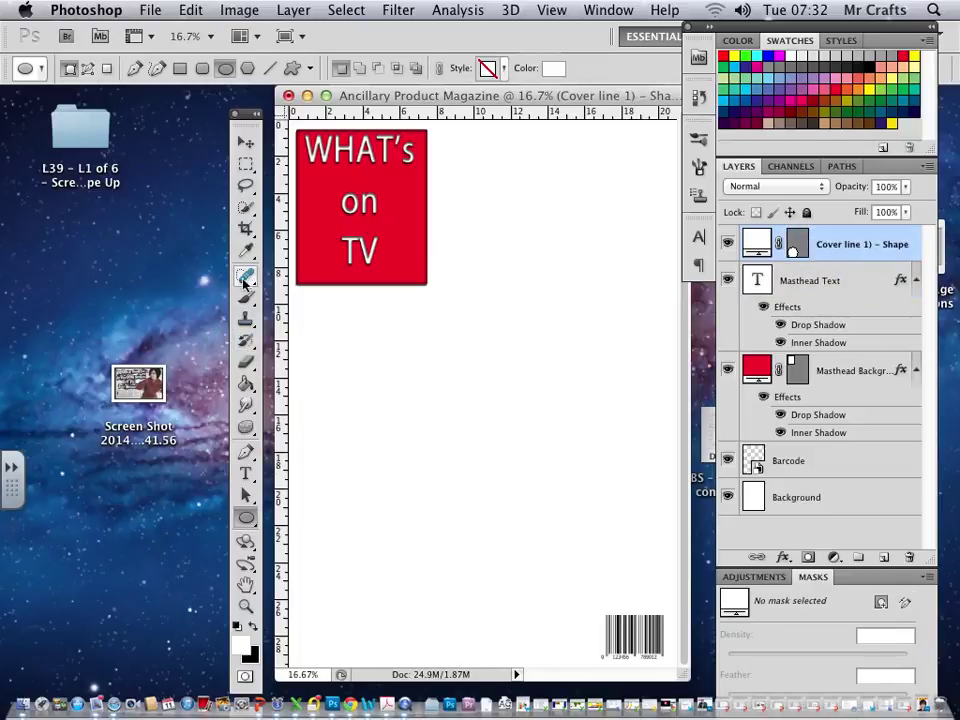
- Rasterize the ellipse layer and fill the oval with black
left_click(246, 385)
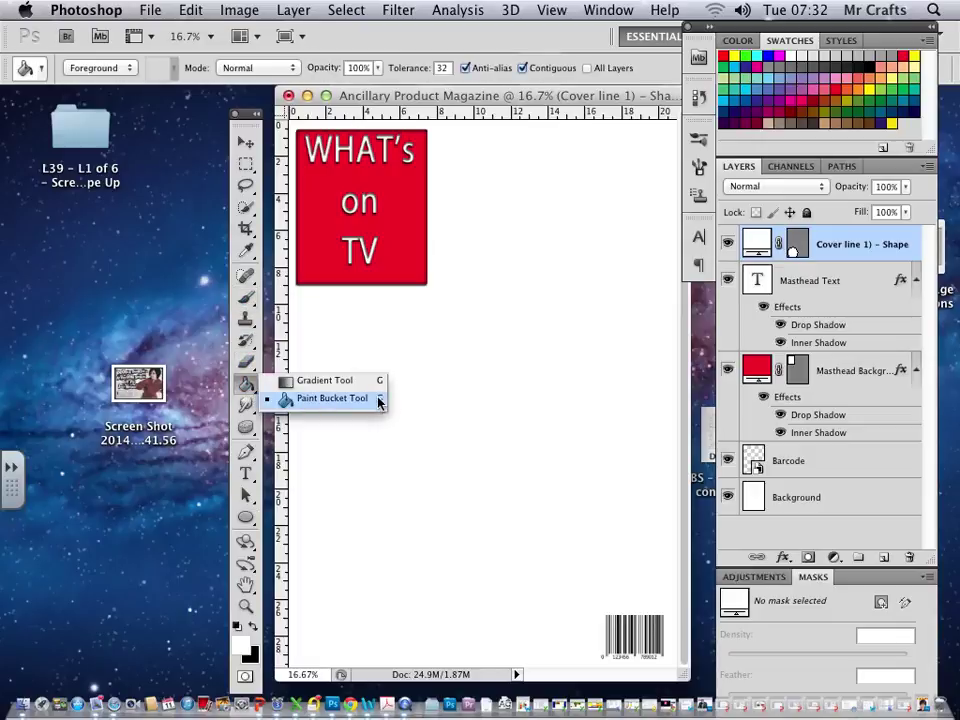
left_click(352, 632)
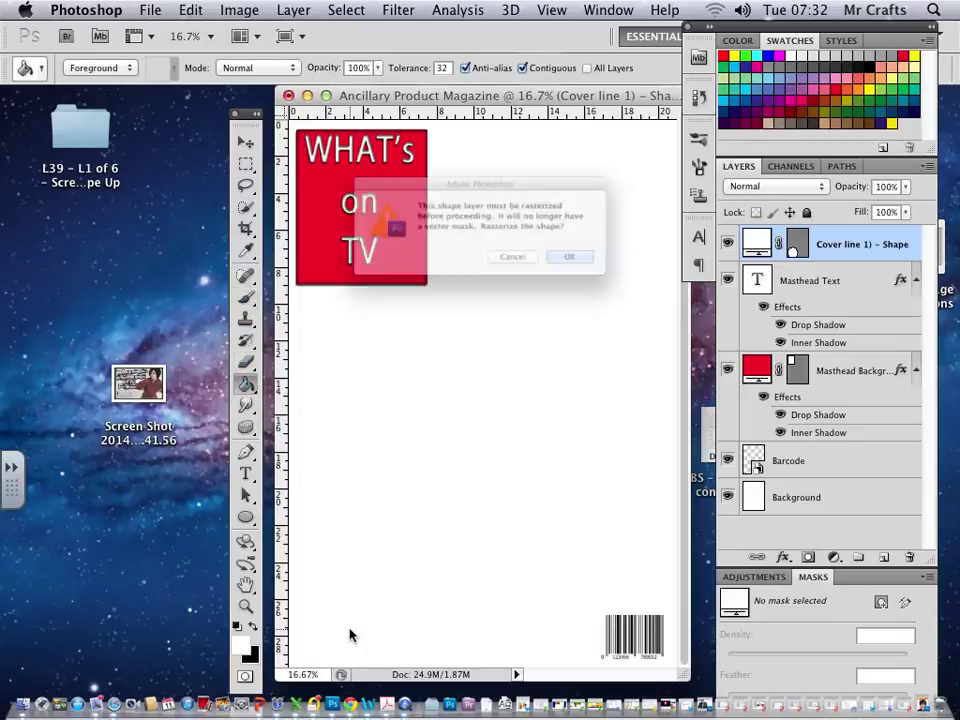
left_click(619, 274)
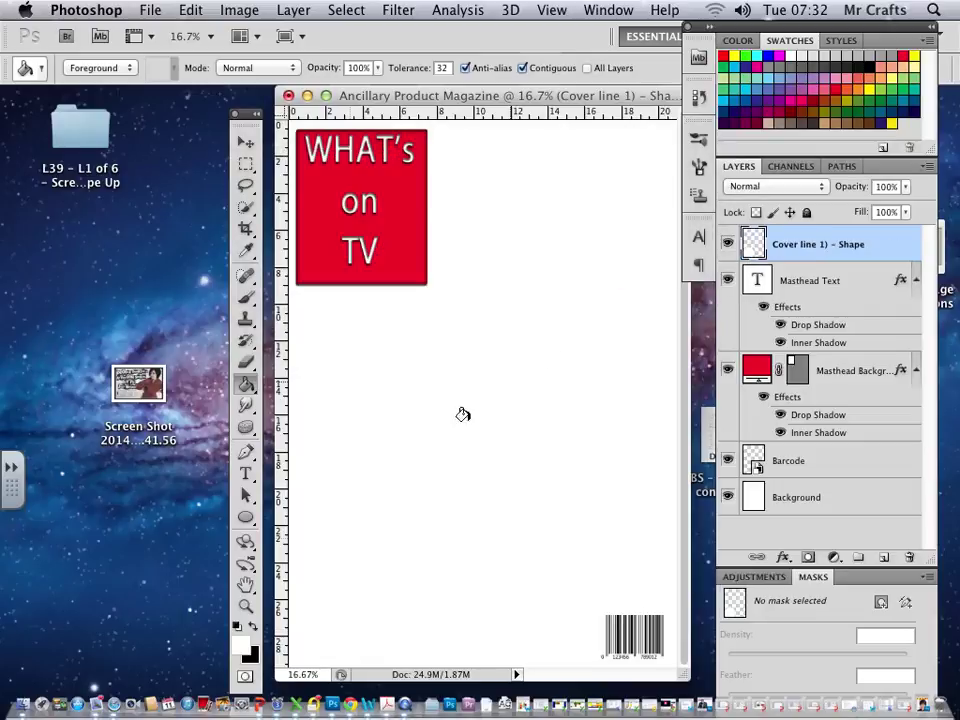
left_click(253, 626)
left_click(304, 618)
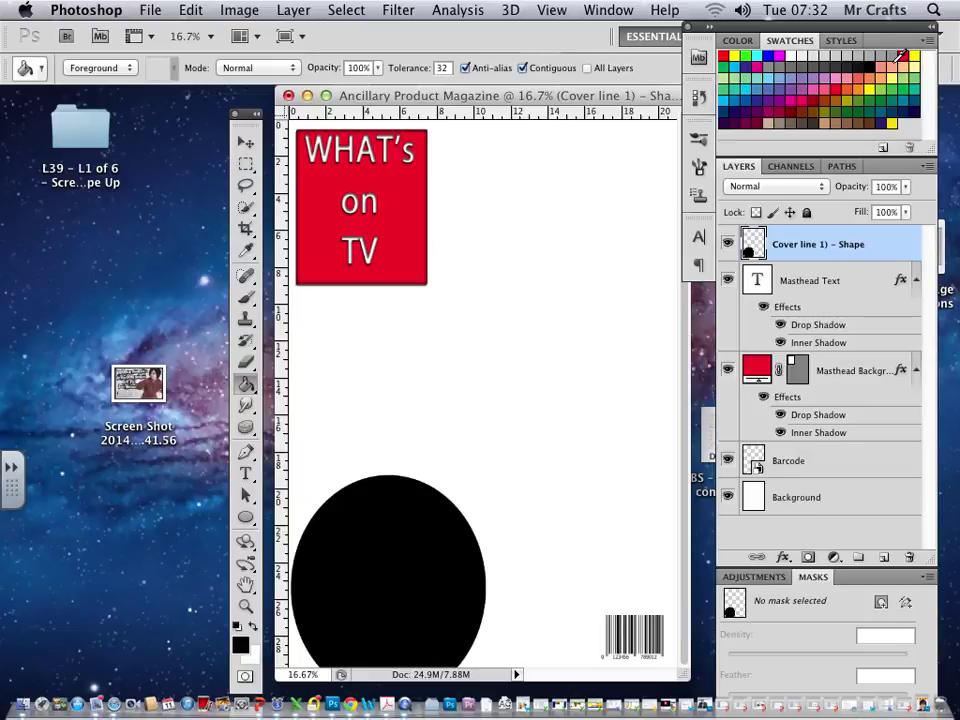
- Sample the masthead's red with the Eyedropper and refill the oval with it
key("i")
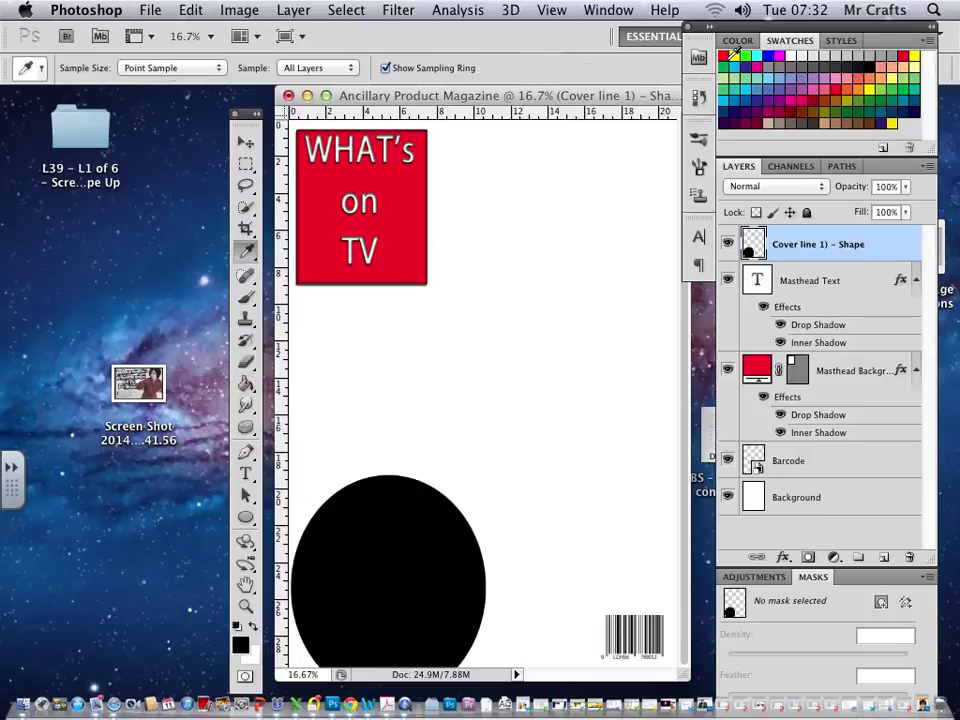
left_click(409, 188)
key("g")
left_click(386, 583)
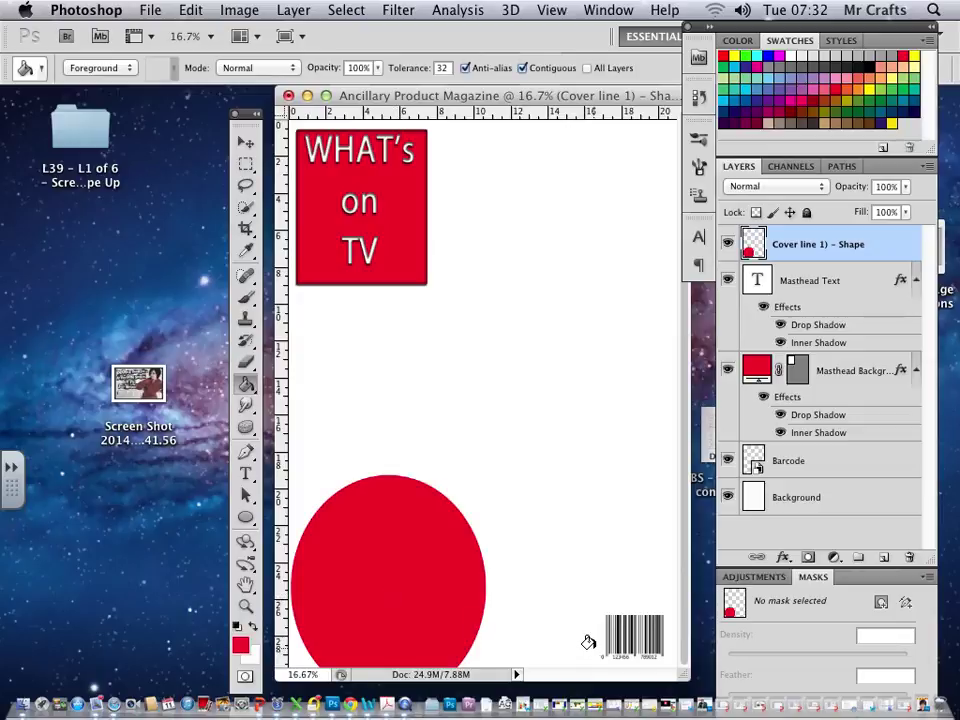
- Scale the red oval up to about 114% by 115% and shift it left
key("v")
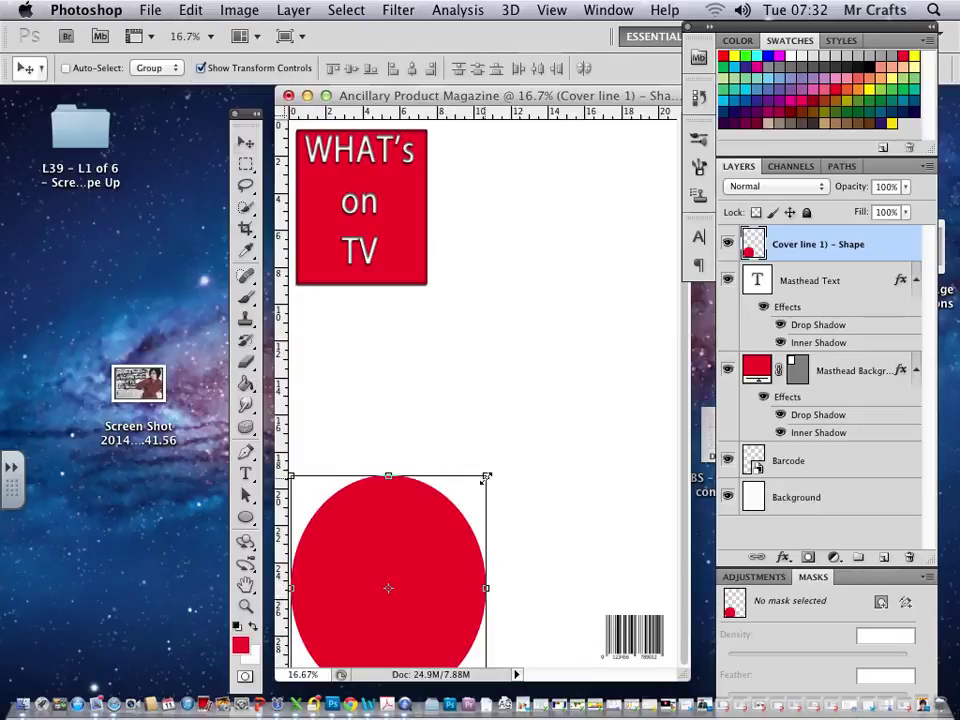
left_click_drag(486, 477, 513, 460)
left_click_drag(469, 514, 431, 521)
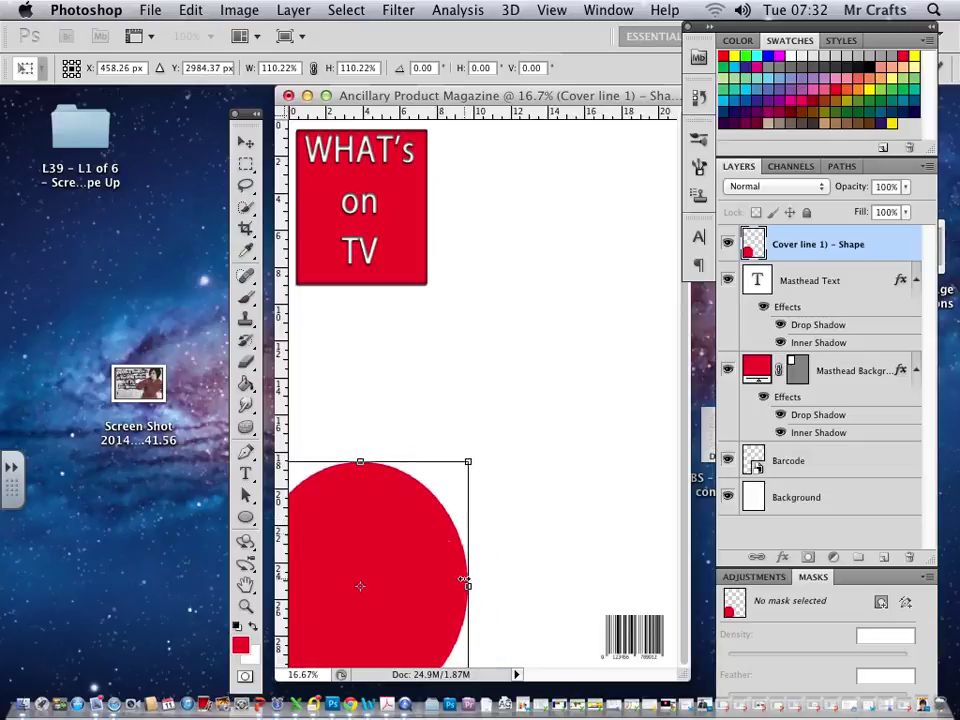
left_click_drag(469, 586, 475, 586)
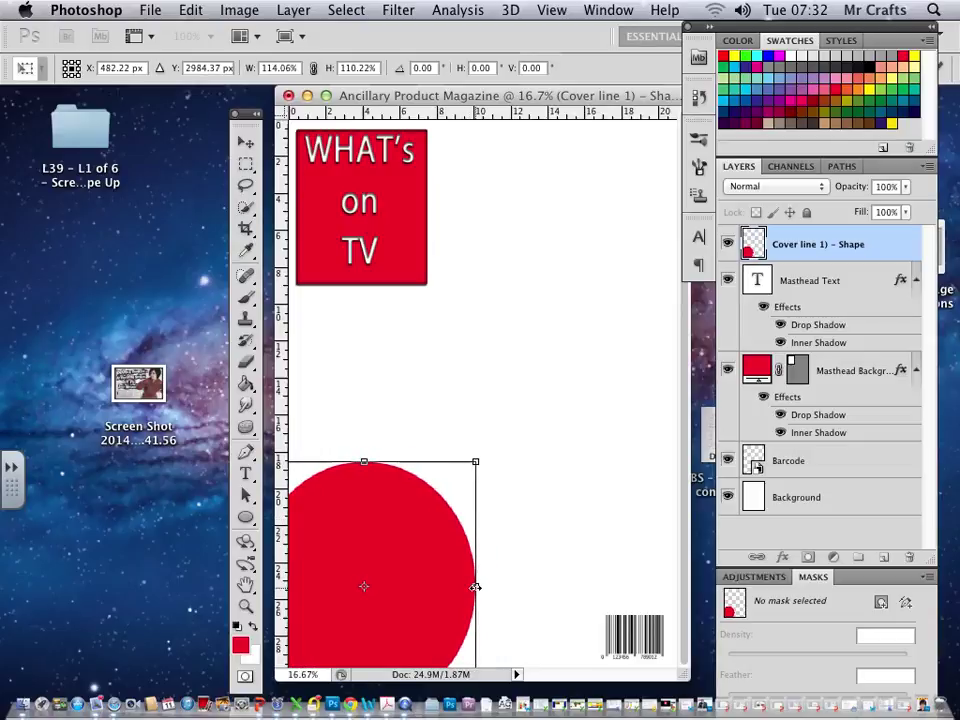
left_click_drag(365, 465, 361, 455)
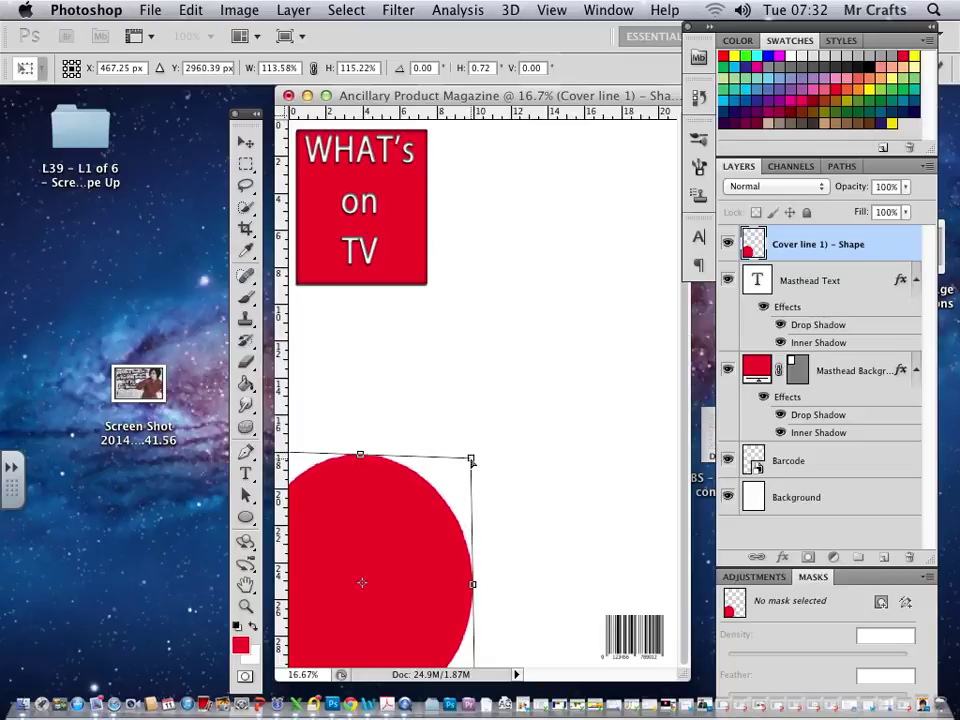
left_click_drag(473, 455, 456, 462)
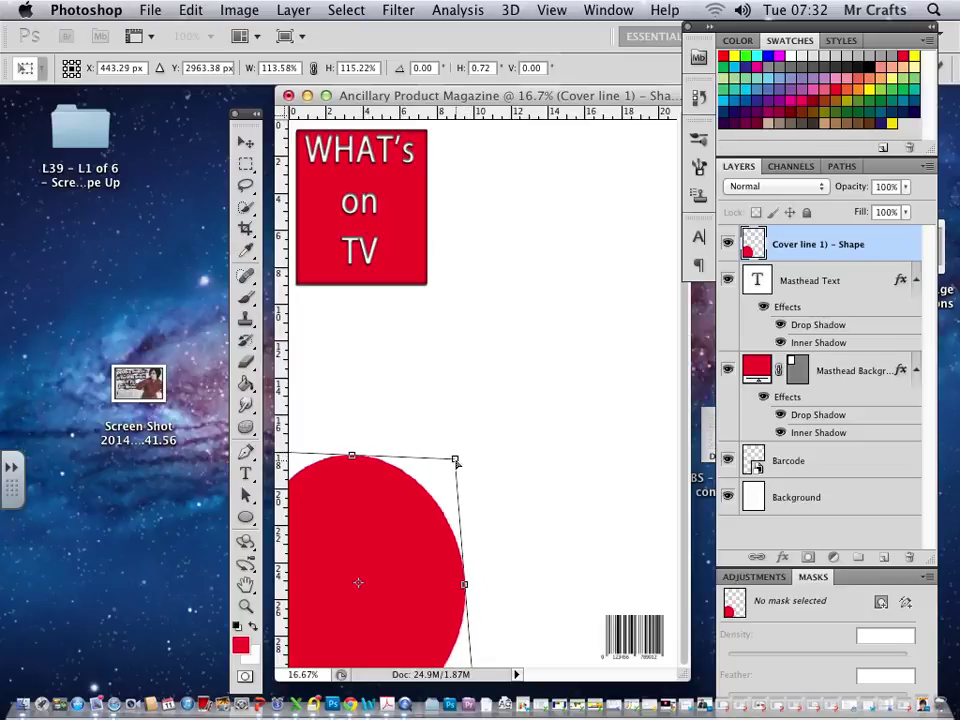
key("Return")
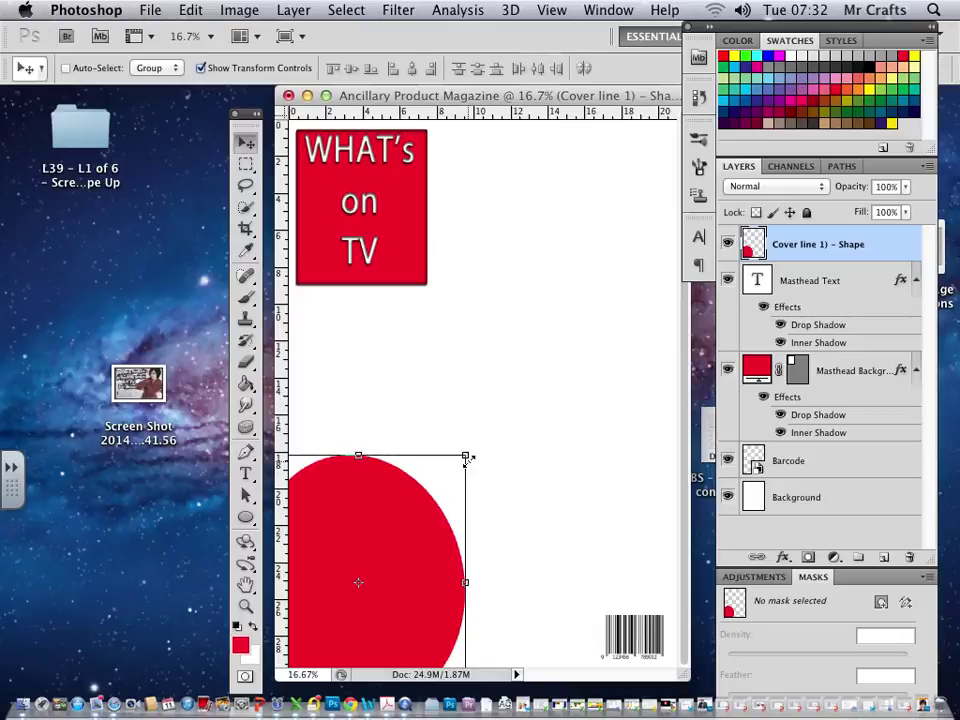
left_click(111, 704)
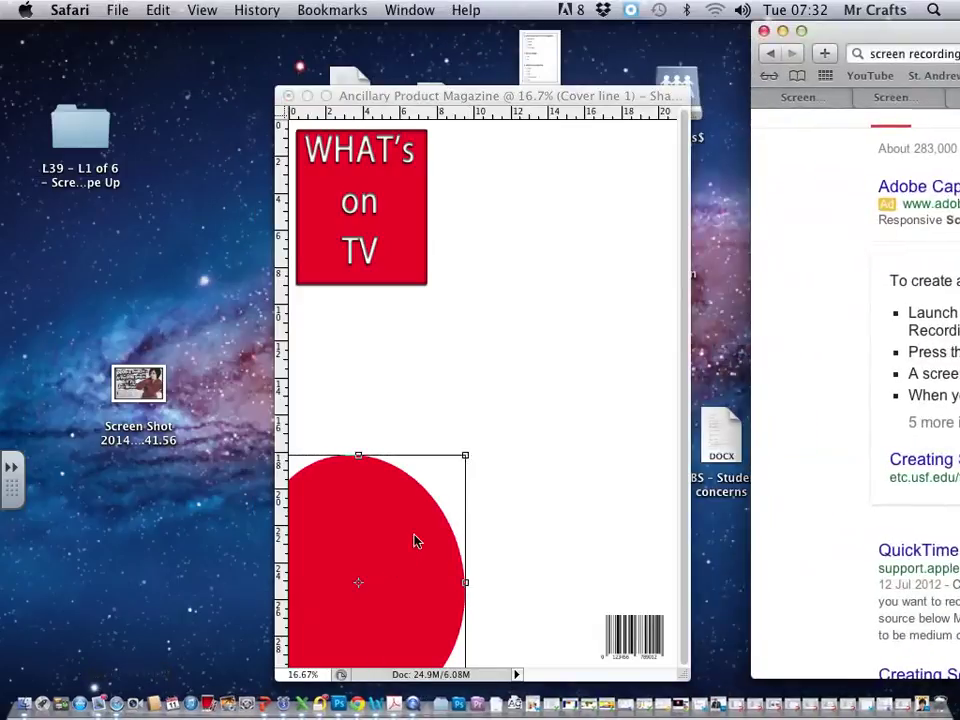
- Maximize the Safari window and open Google in a new tab
left_click(801, 31)
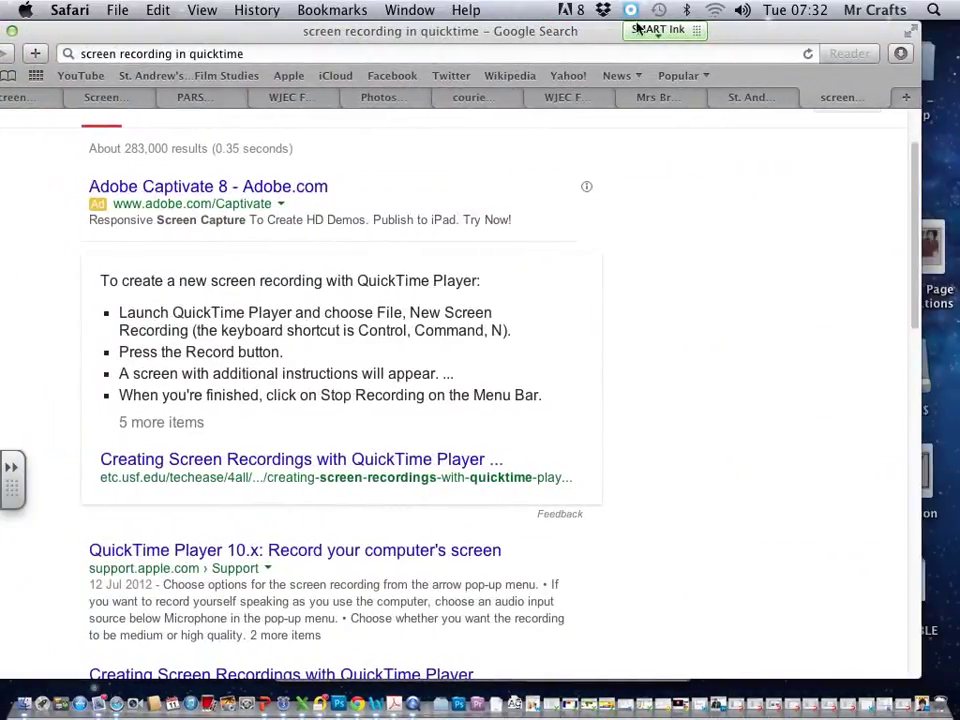
left_click(906, 97)
left_click(729, 456)
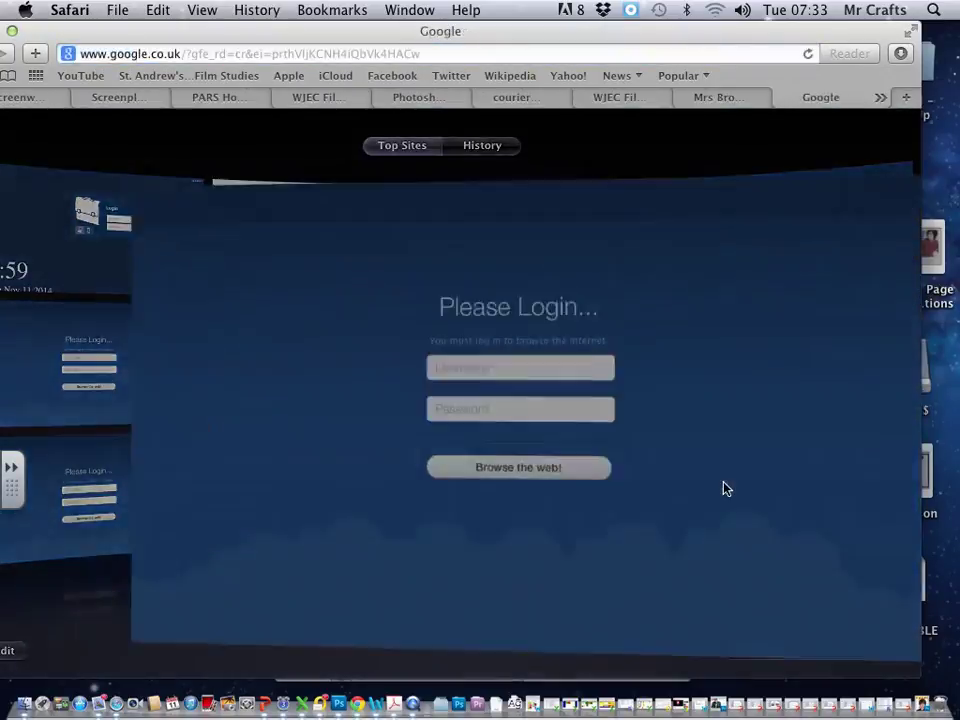
- Search Google for 'Coronation Street' and show the image results
type("C")
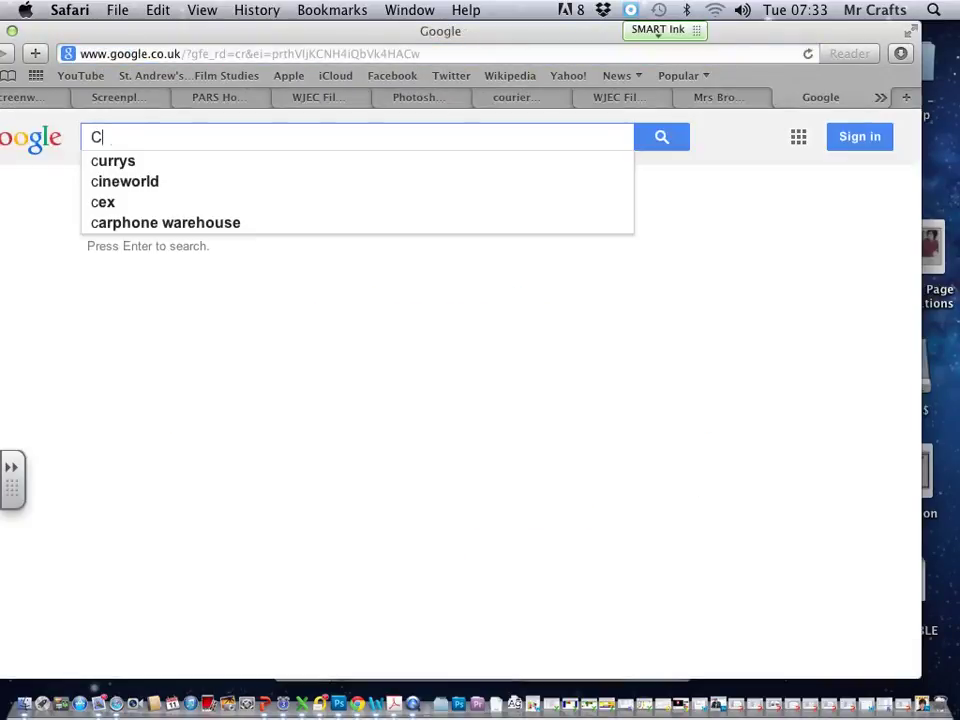
type("orono")
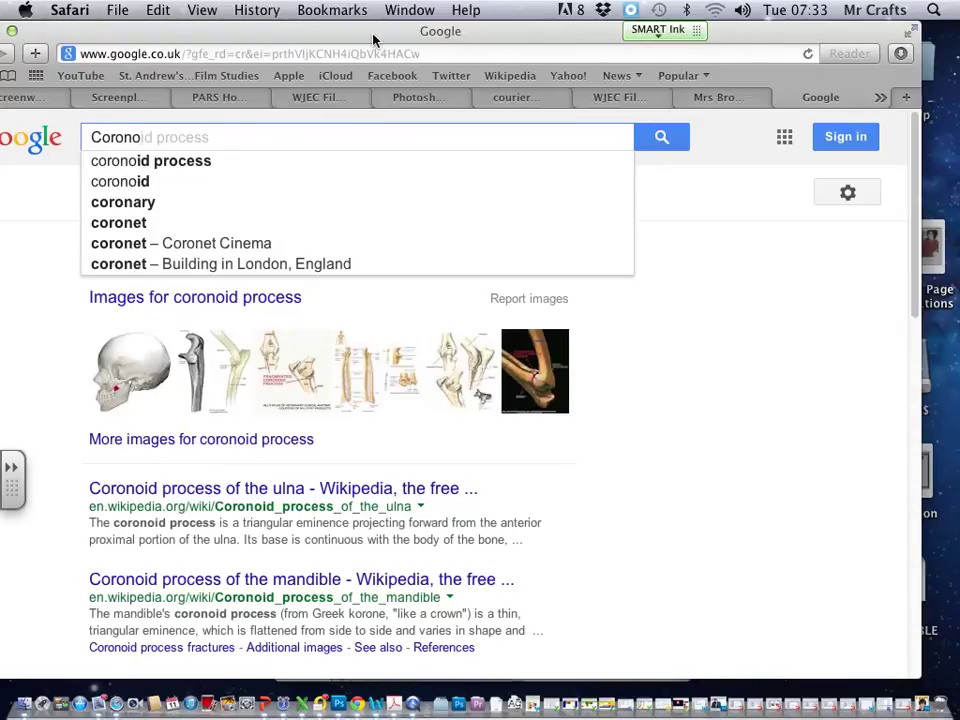
left_click_drag(374, 39, 610, 39)
type("ati")
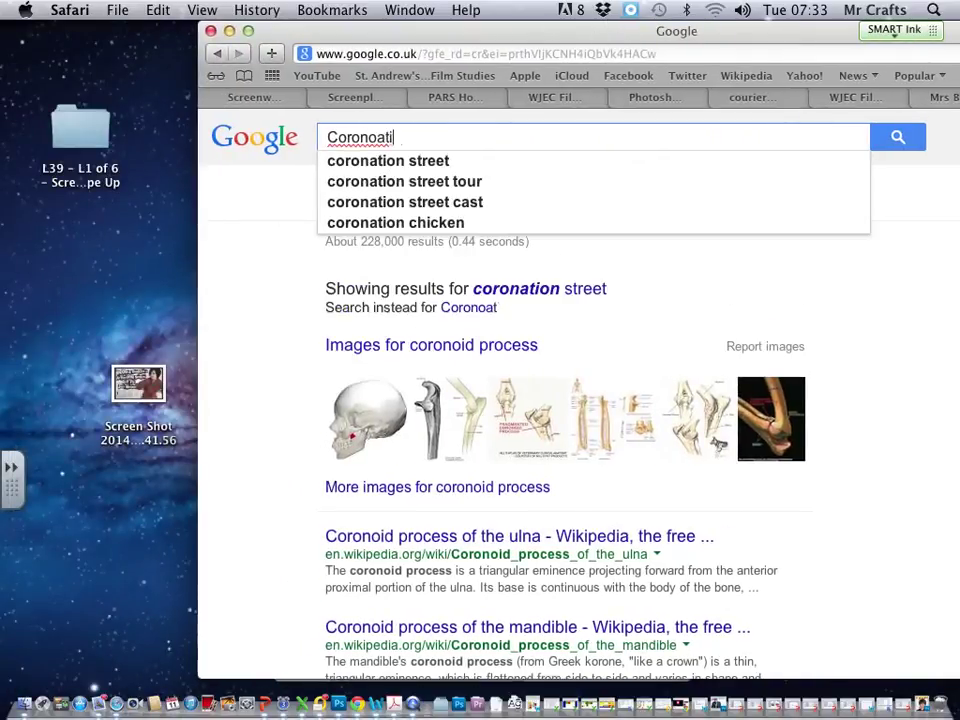
type("on Stre")
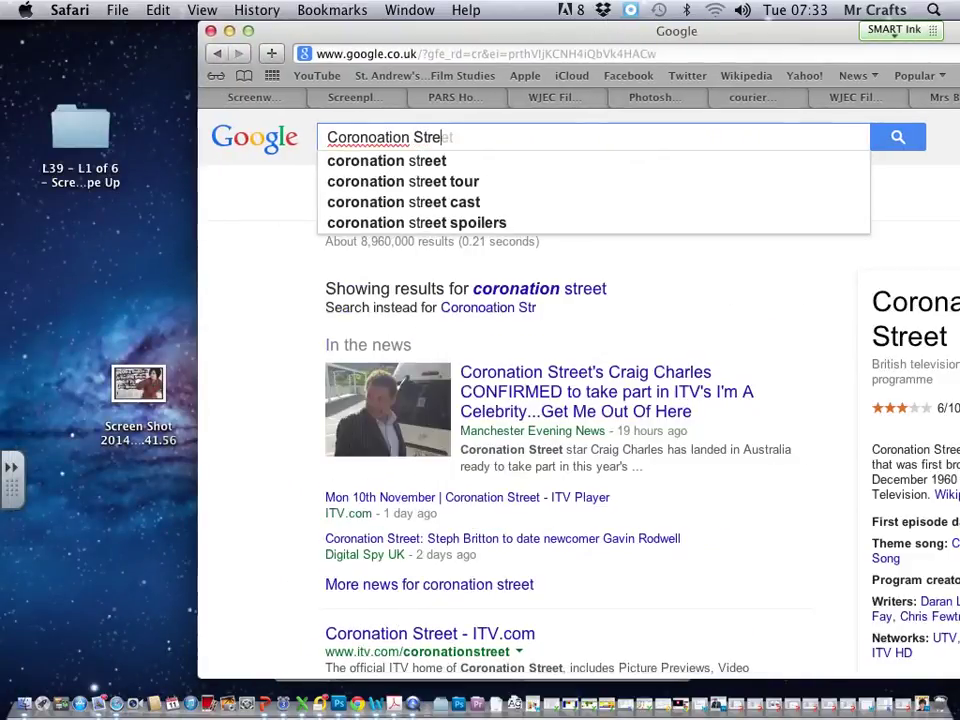
type("et")
key("Return")
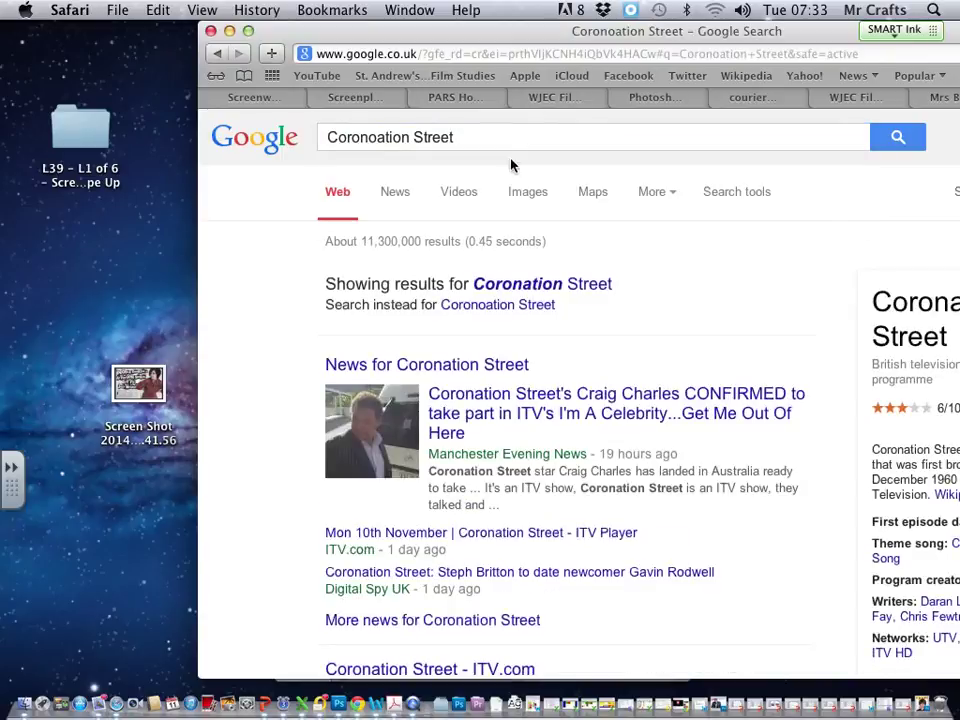
left_click(525, 189)
- Preview the Rovers Return street photo and visit its Mirror hosting page
scroll(420, 440, "down", 1)
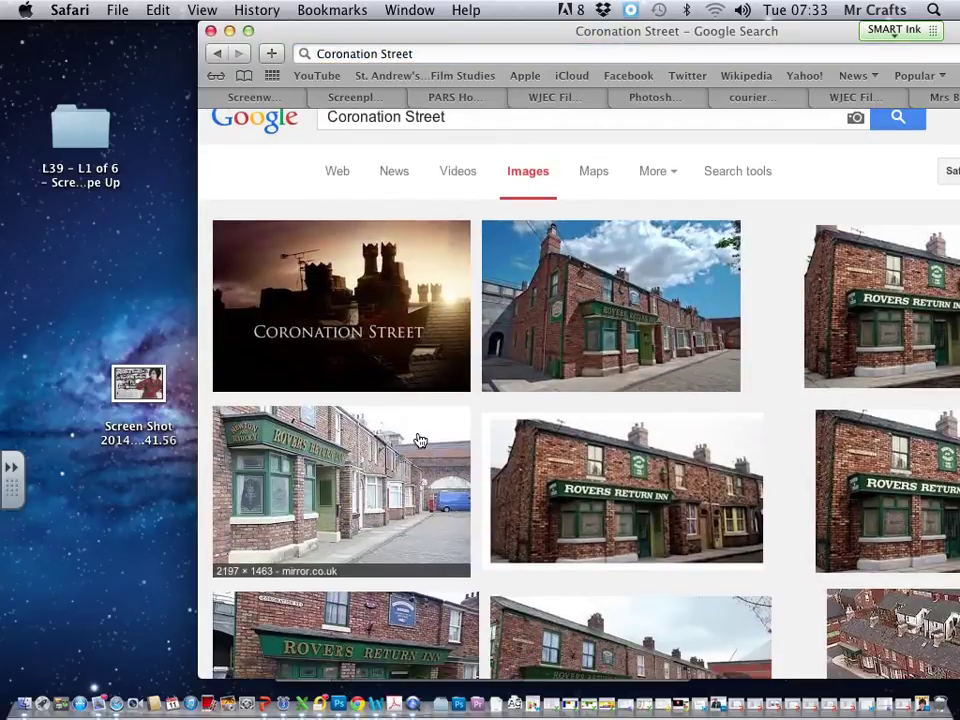
left_click(405, 457)
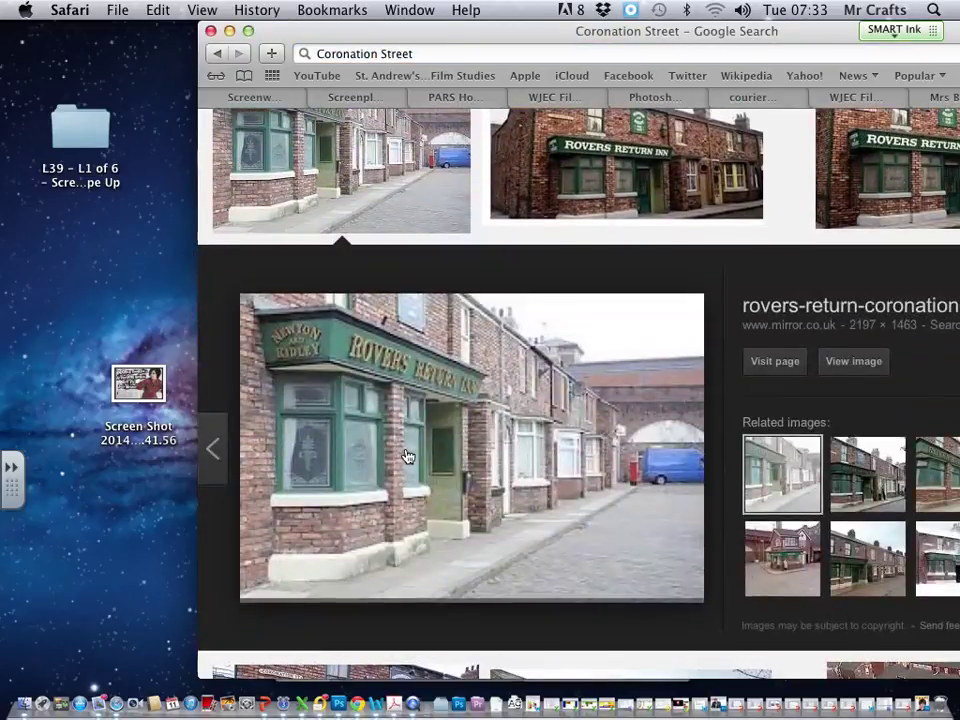
right_click(409, 453)
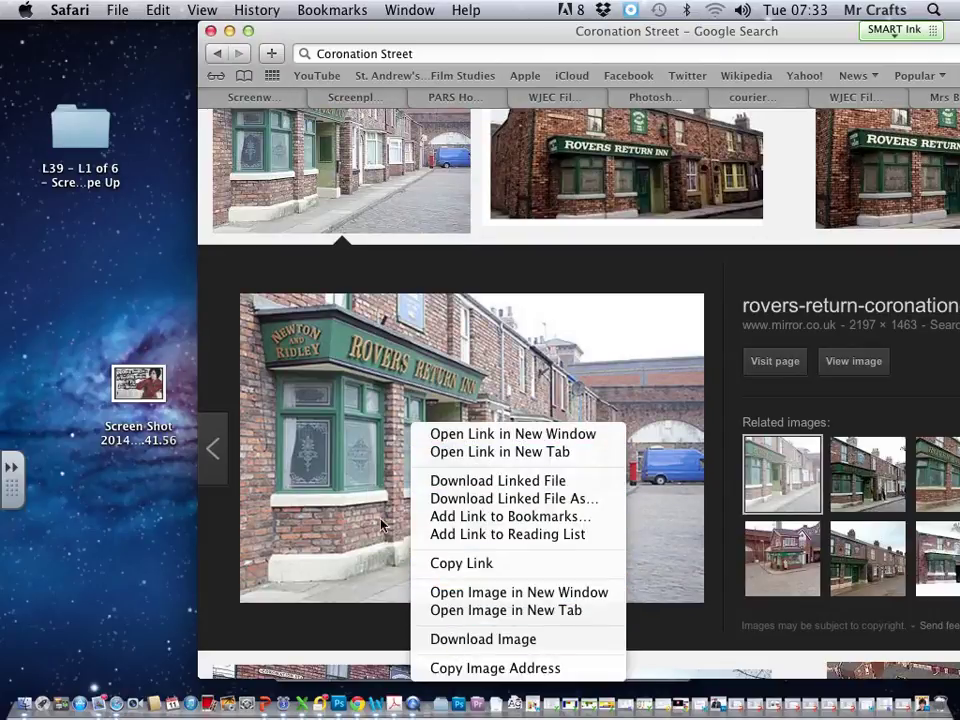
left_click(360, 467)
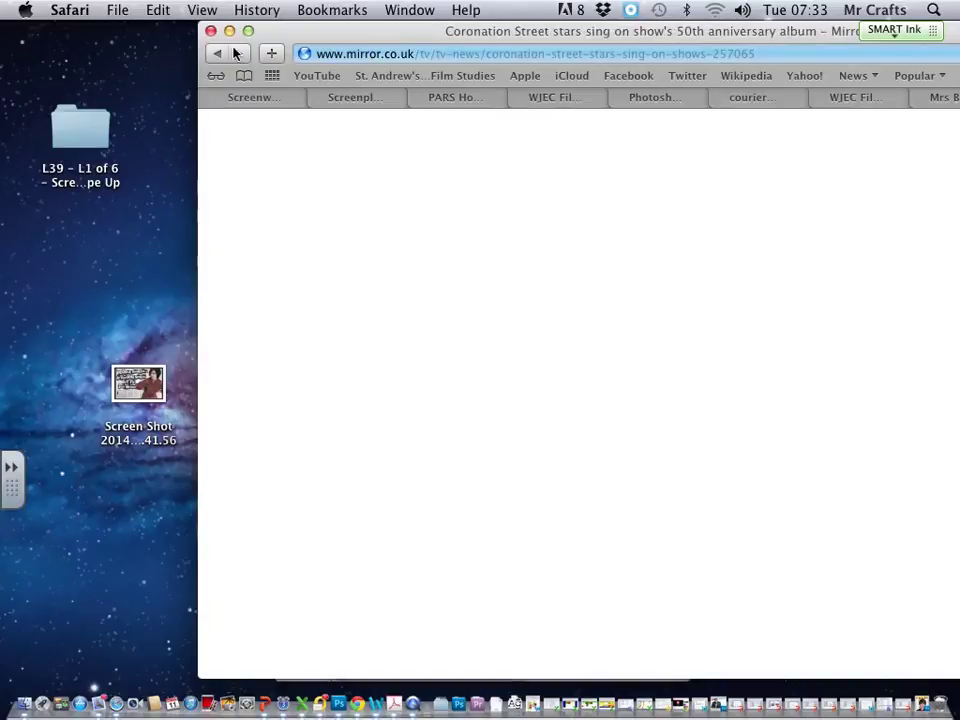
left_click(214, 56)
- Copy the first Rovers Return thumbnail image from the Coronation Street results
left_click(336, 228)
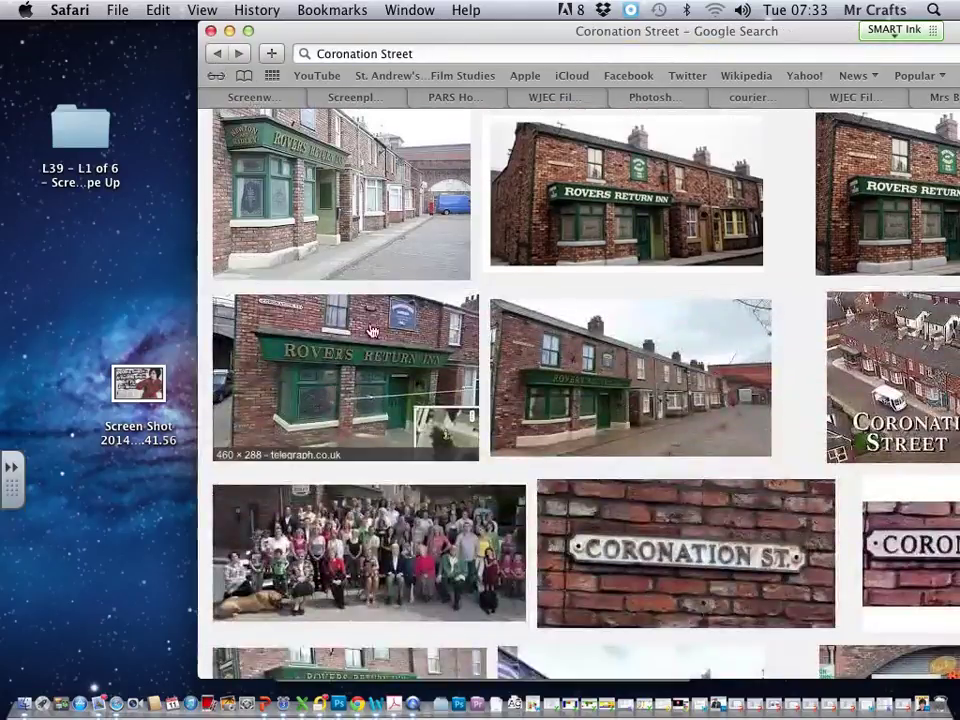
left_click(336, 228)
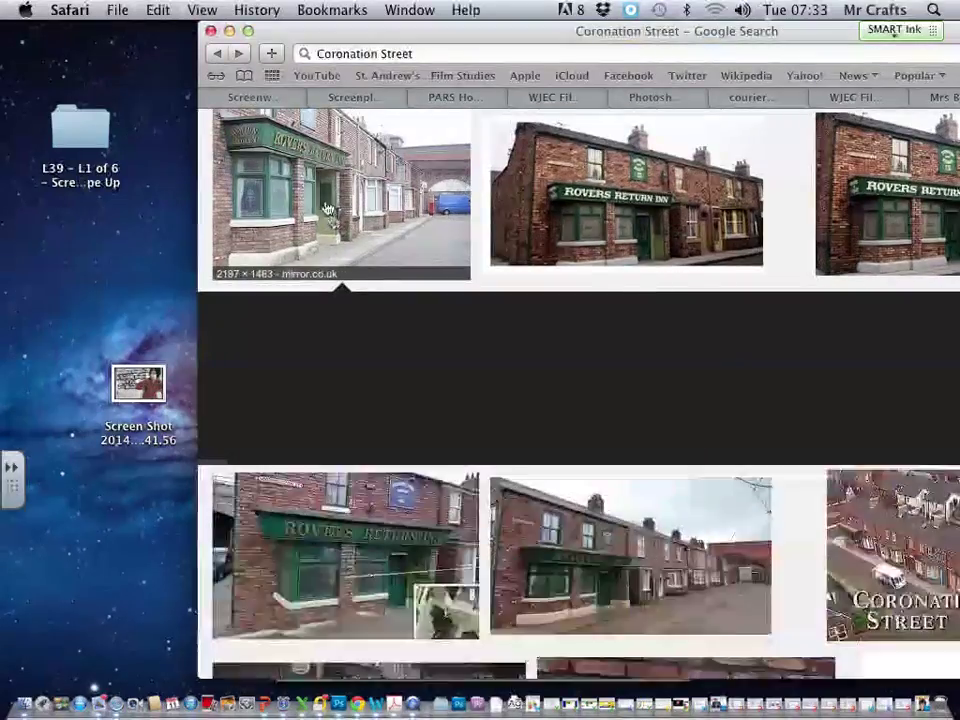
right_click(334, 180)
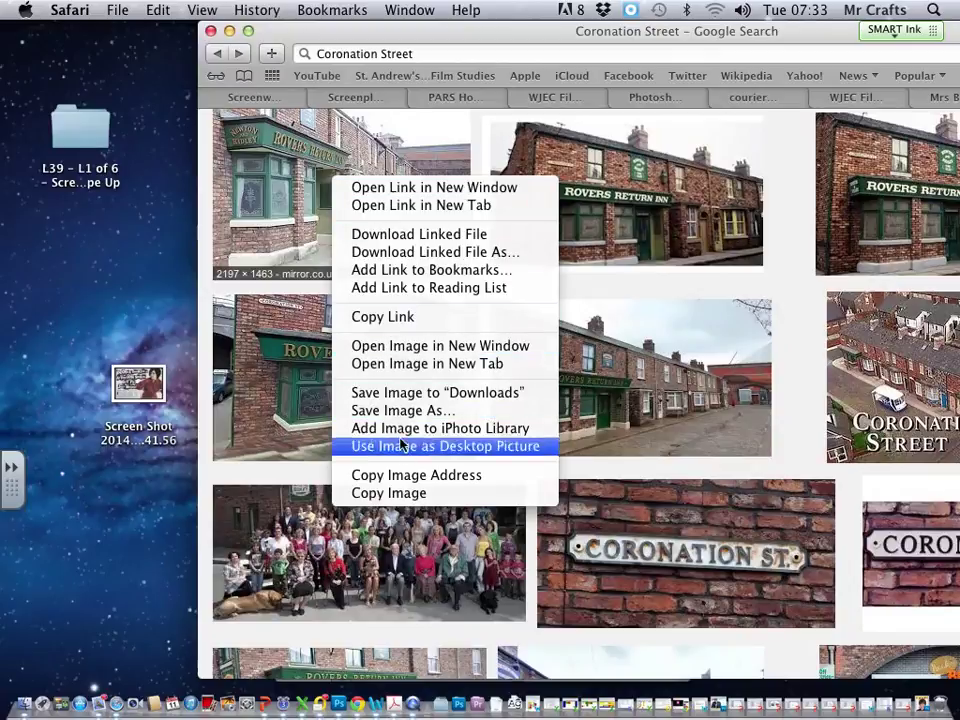
left_click(366, 492)
left_click(458, 703)
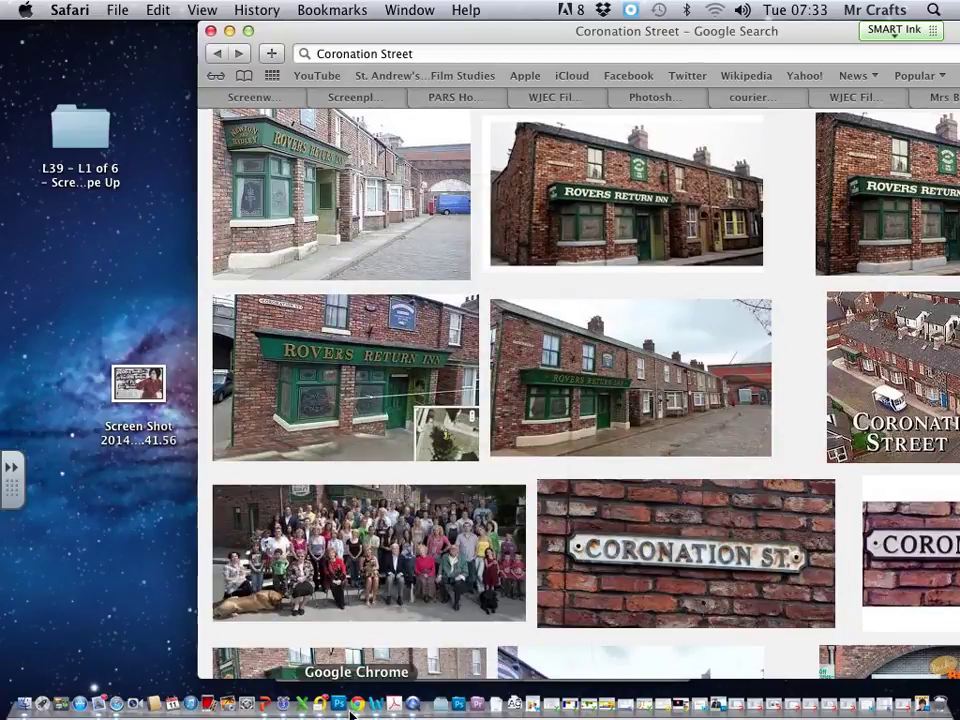
- Paste the Rovers Return photo, enlarge it across the page width and move it to the lower half
key("ctrl+v")
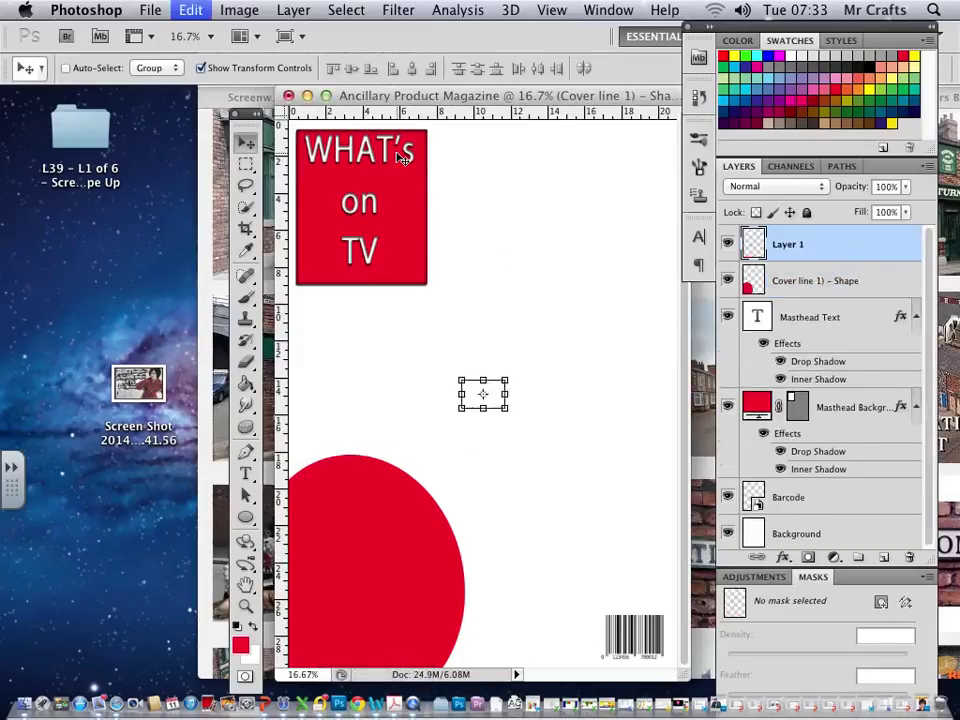
left_click_drag(508, 409, 670, 518)
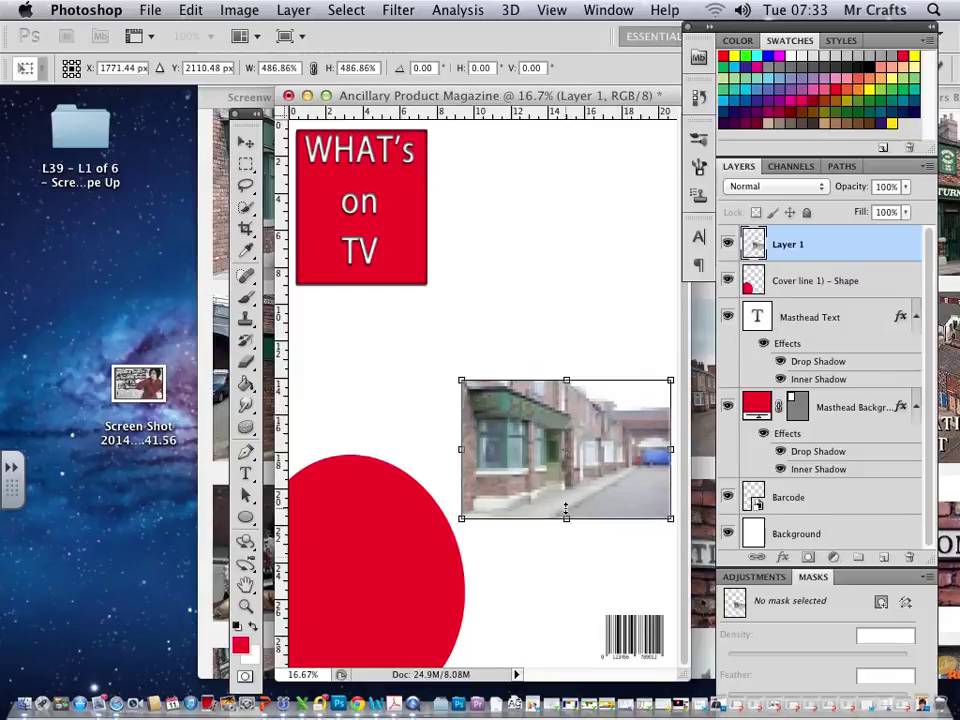
left_click_drag(462, 384, 279, 254)
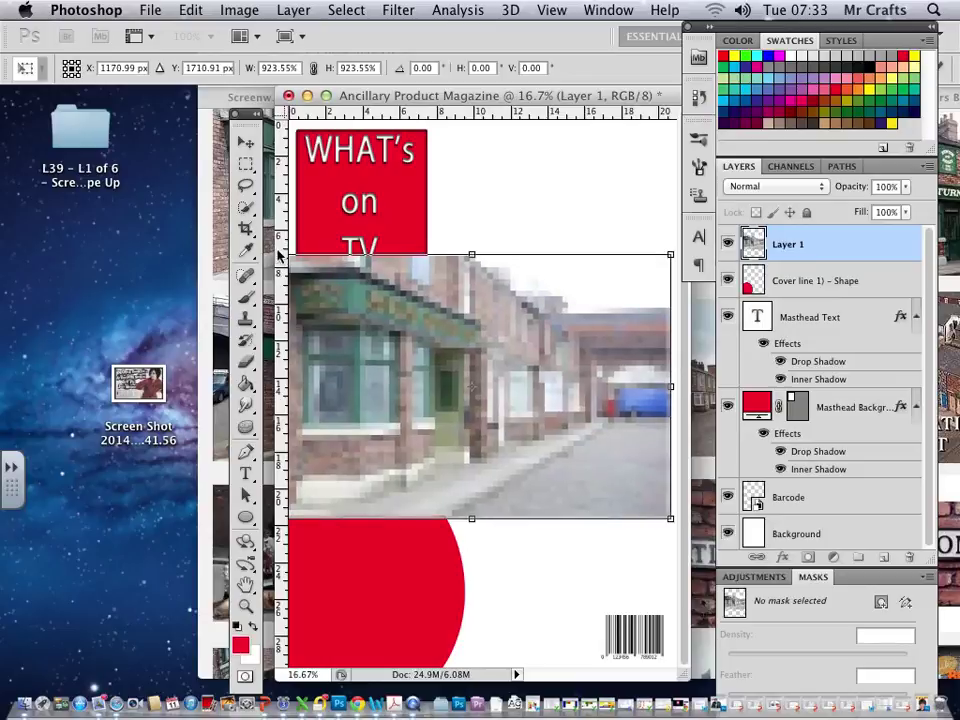
key("Return")
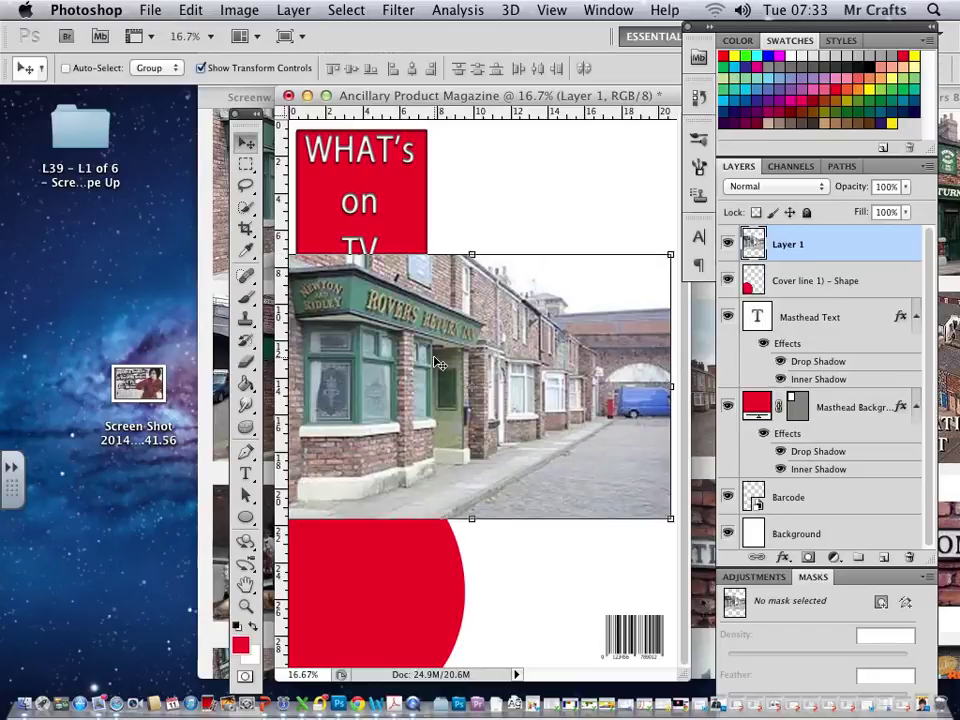
left_click_drag(437, 363, 438, 528)
type("Coronation Stree")
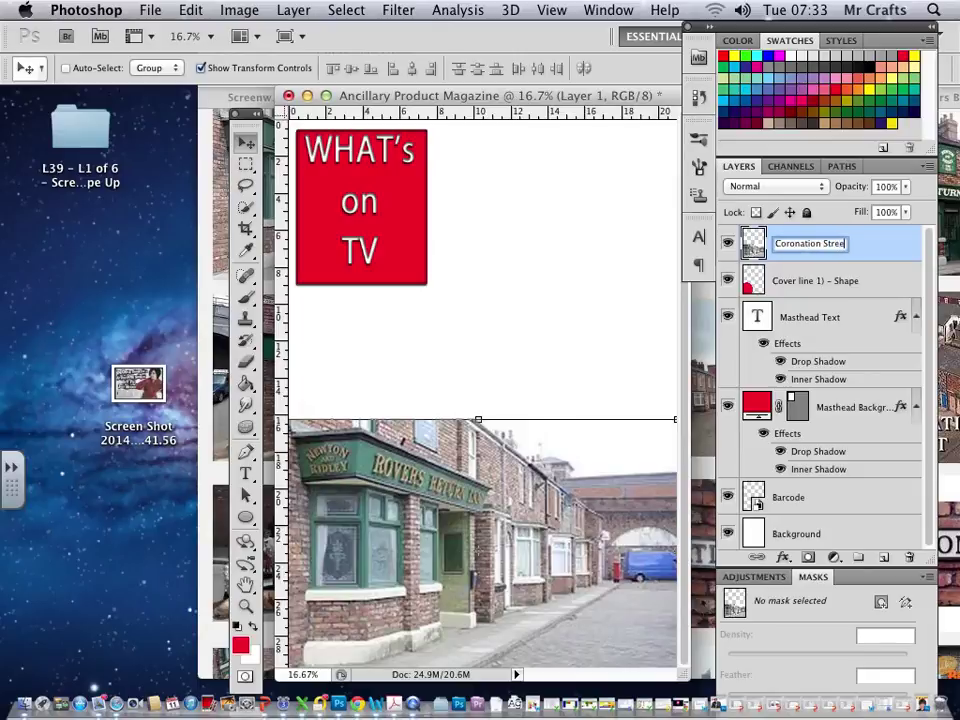
- Name the photo layer Coronation Street Background and clip it to the circle shape
type("t Background")
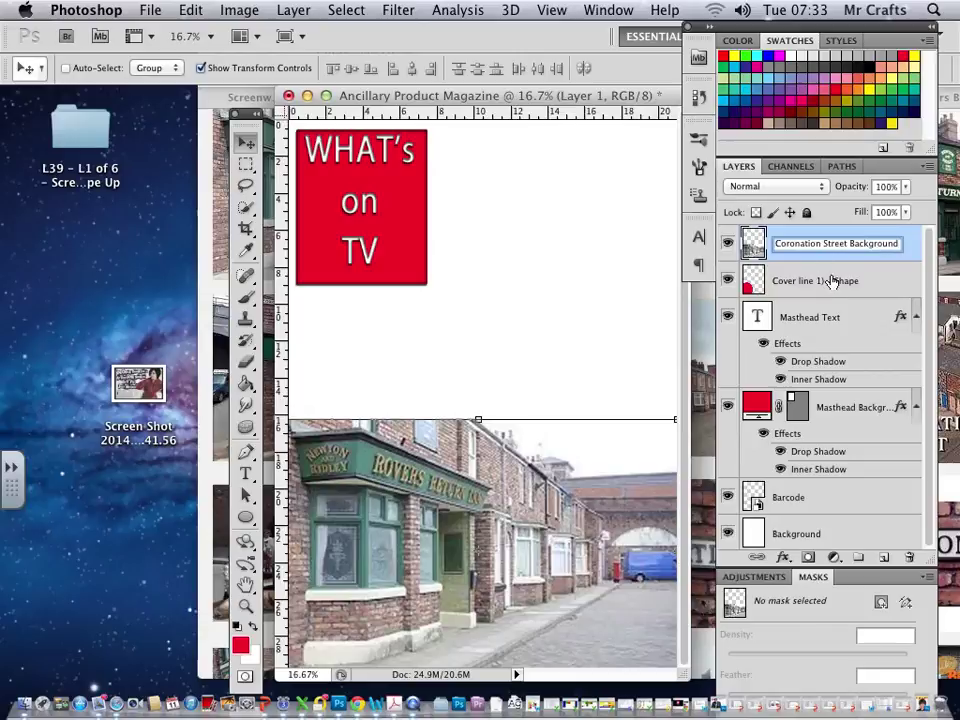
left_click(831, 281)
left_click(865, 259)
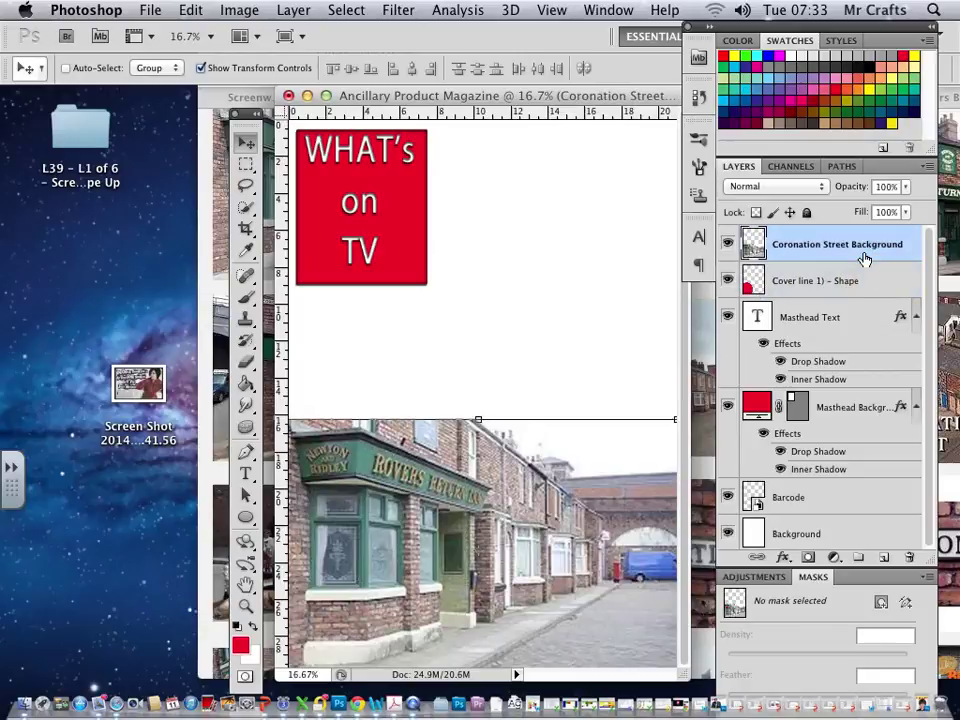
right_click(869, 257)
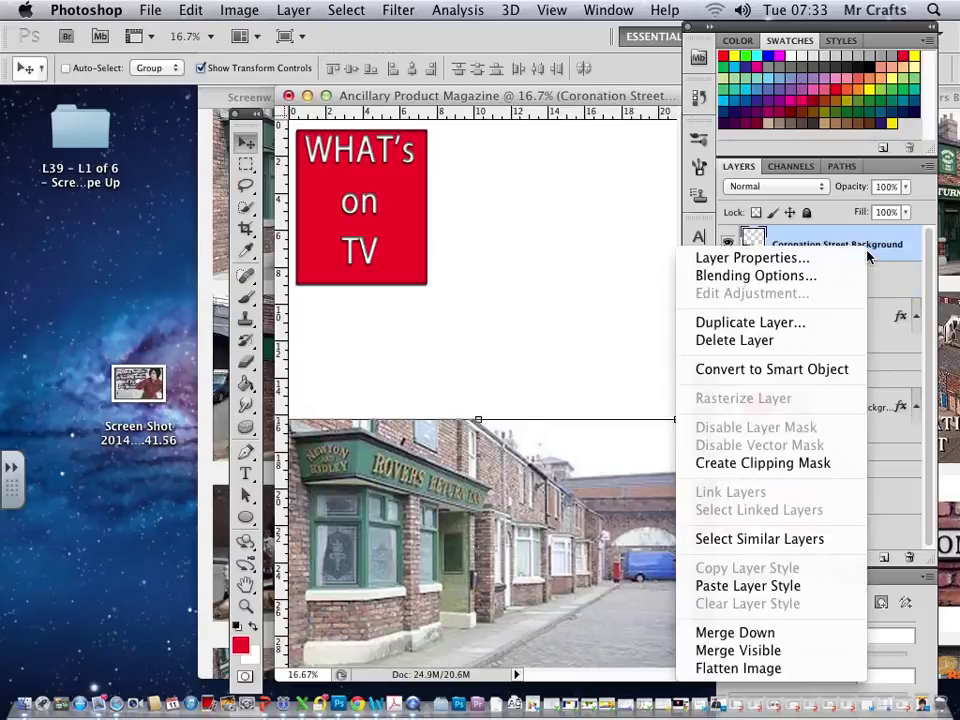
left_click(771, 463)
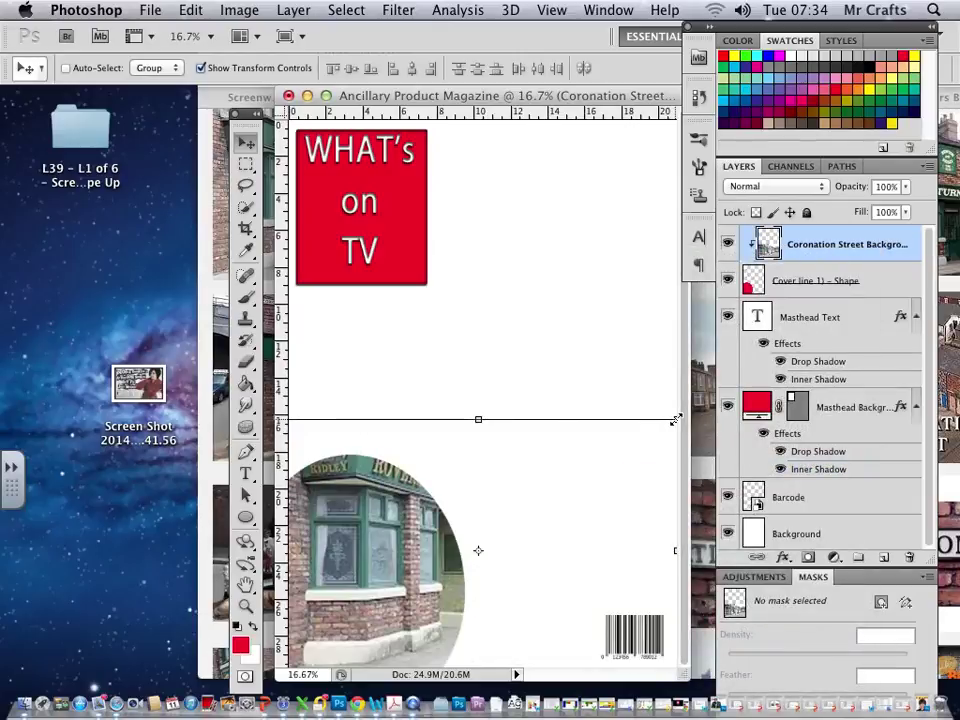
- Scale the clipped pub photo to about 82% and position the pub front inside the circle
left_click_drag(675, 420, 590, 450)
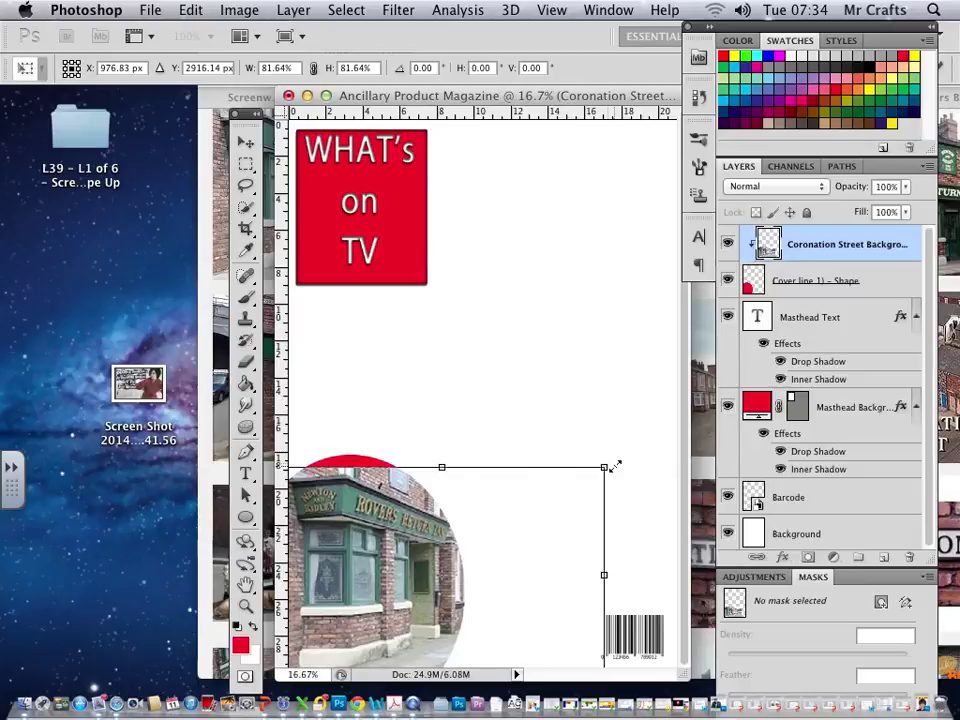
left_click_drag(380, 487, 370, 470)
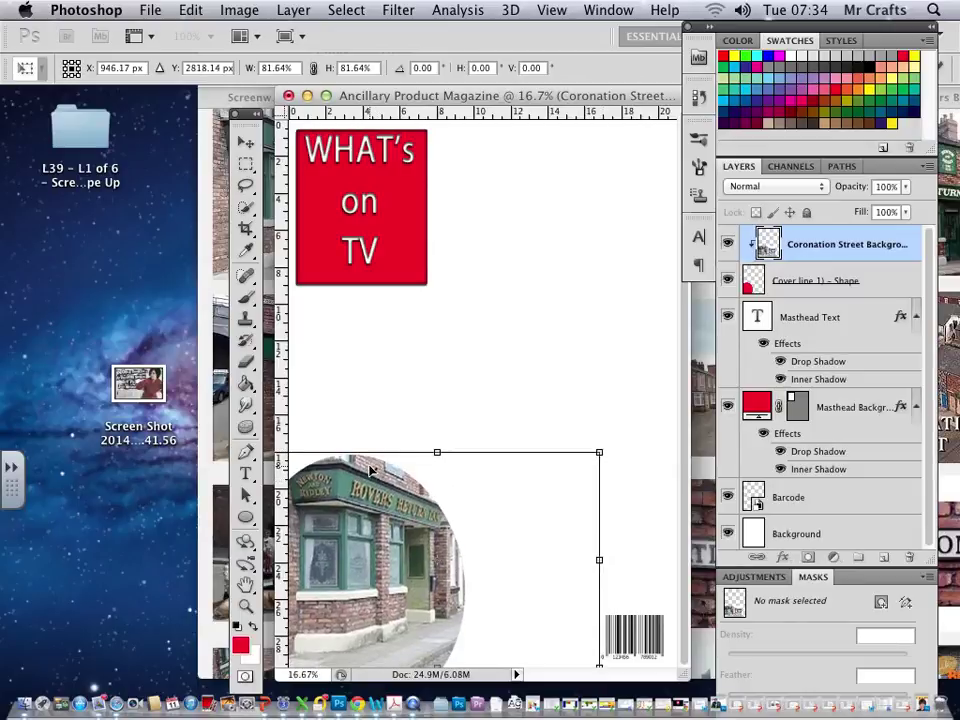
left_click_drag(598, 452, 578, 457)
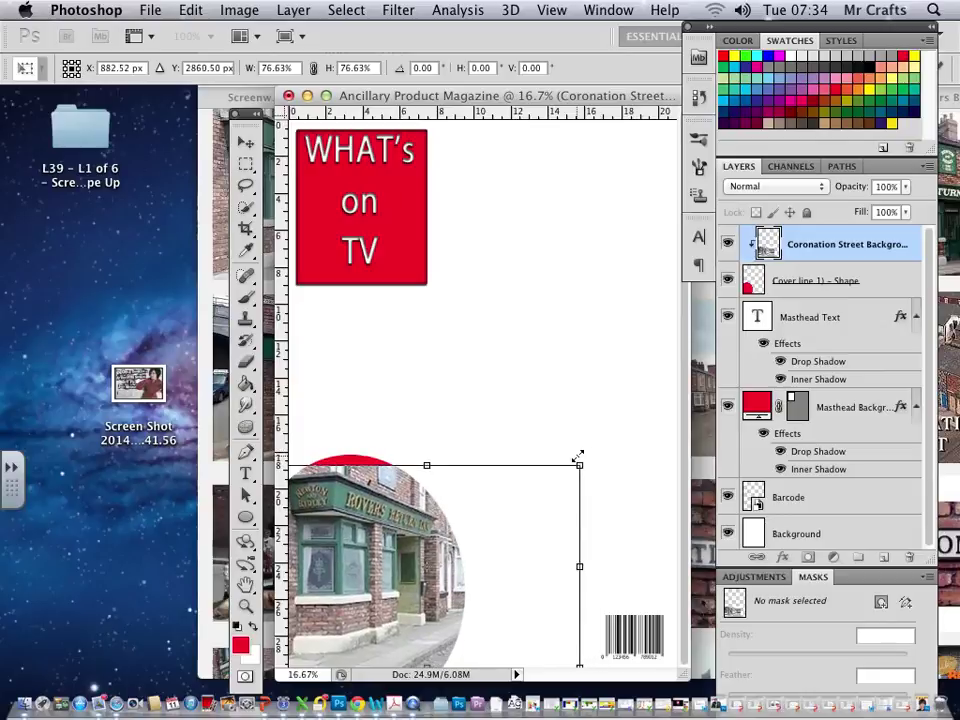
left_click_drag(410, 515, 400, 511)
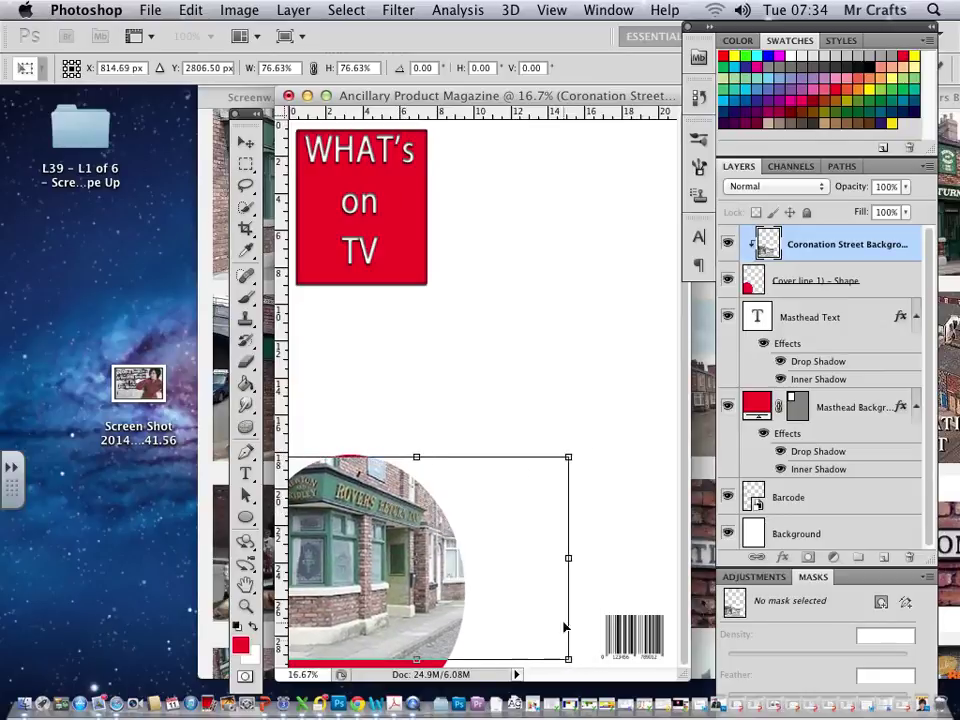
left_click_drag(566, 662, 580, 674)
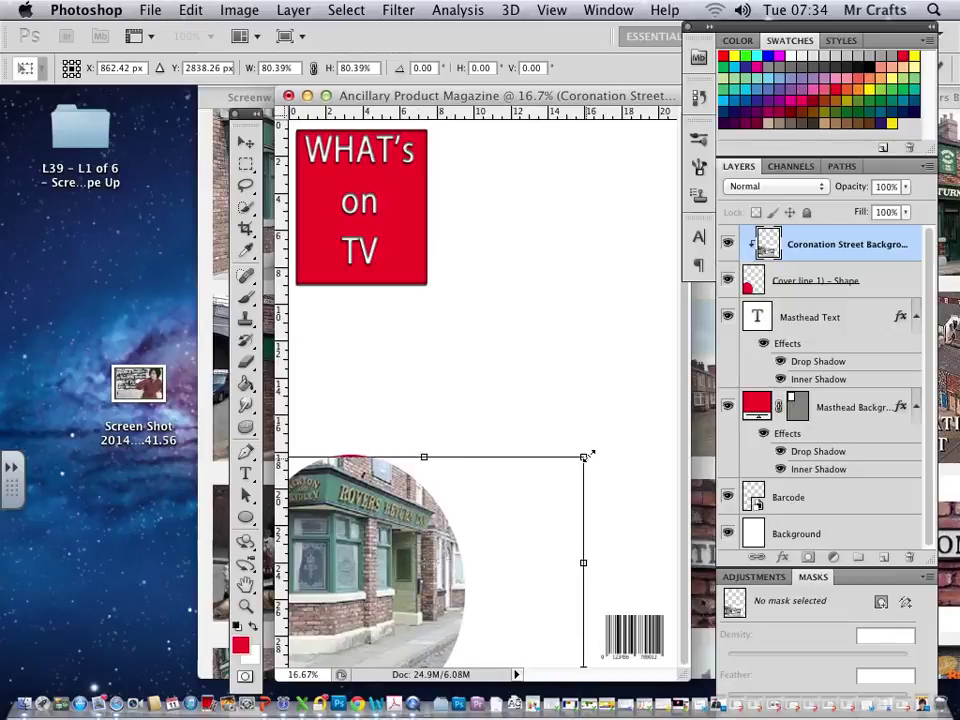
left_click_drag(590, 454, 596, 448)
left_click_drag(474, 508, 415, 533)
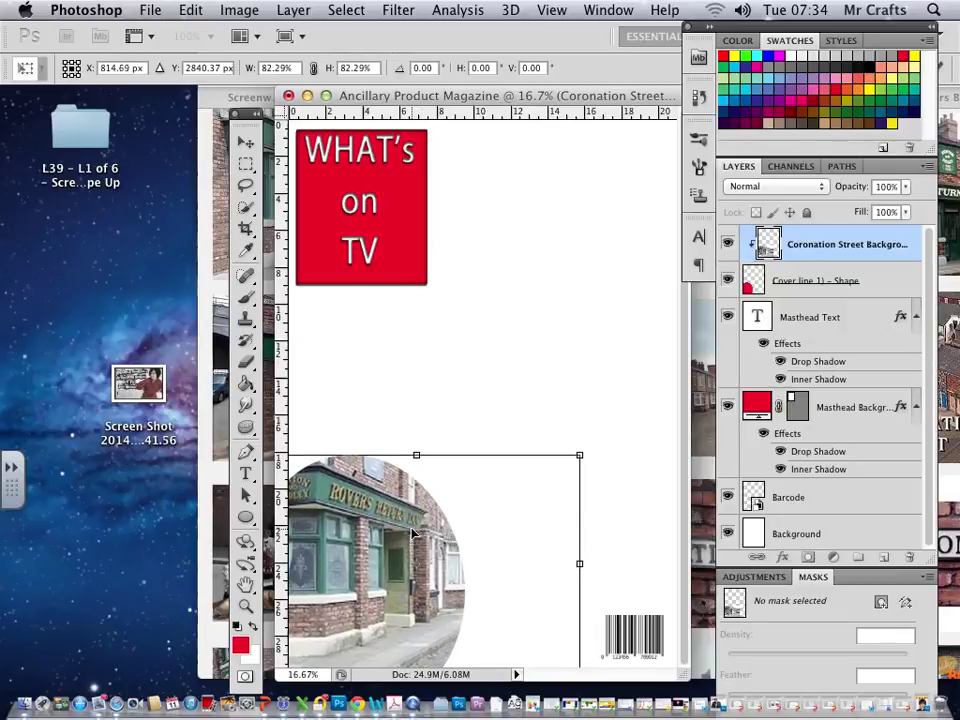
key("Up")
key("Up")
key("Up")
key("Return")
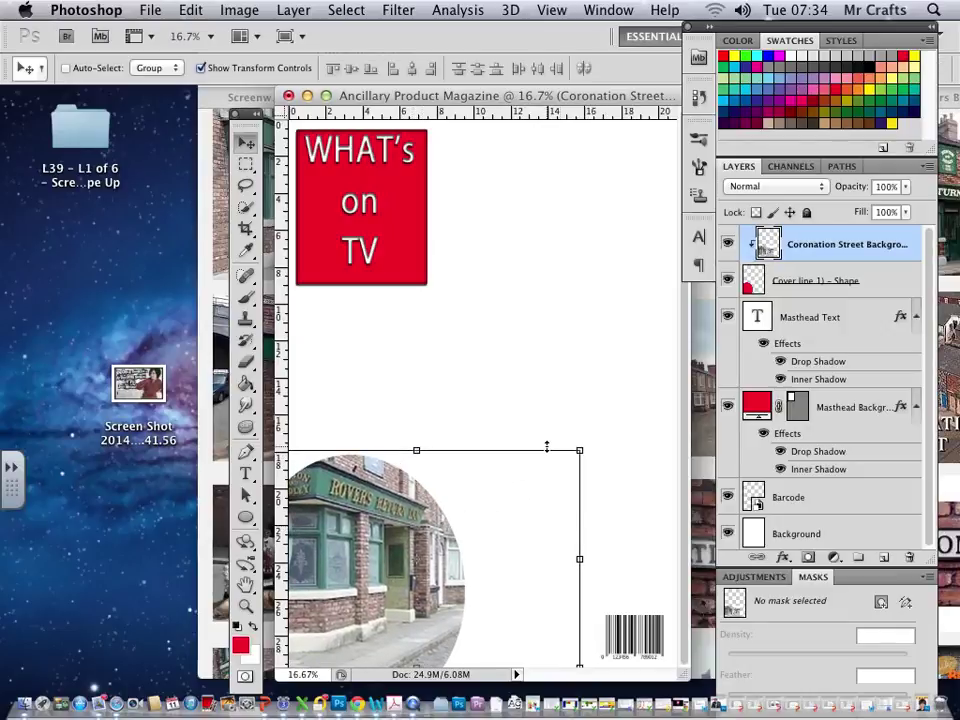
- Give the Cover line 1 circle a 21 px outside stroke in masthead red ed1c24
double_click(893, 284)
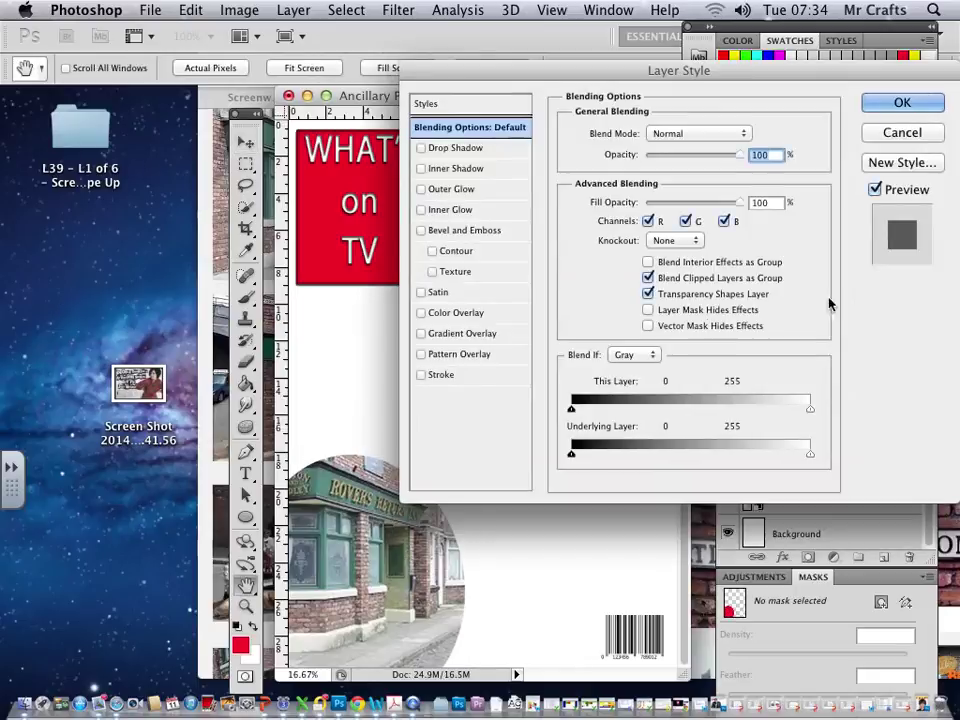
left_click(421, 375)
left_click(445, 375)
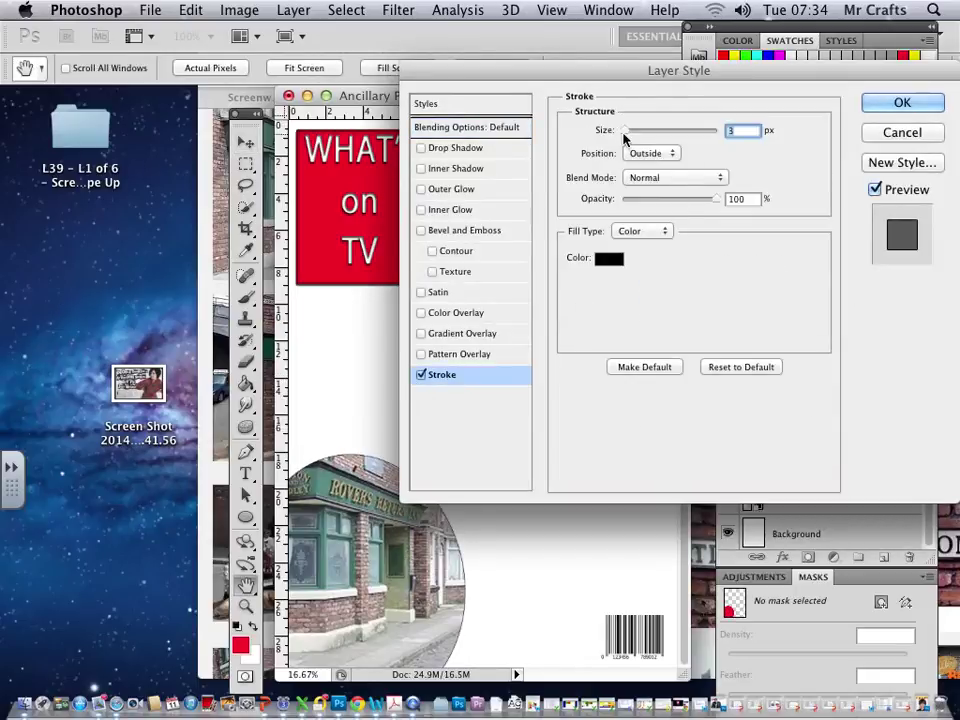
left_click_drag(625, 135, 636, 133)
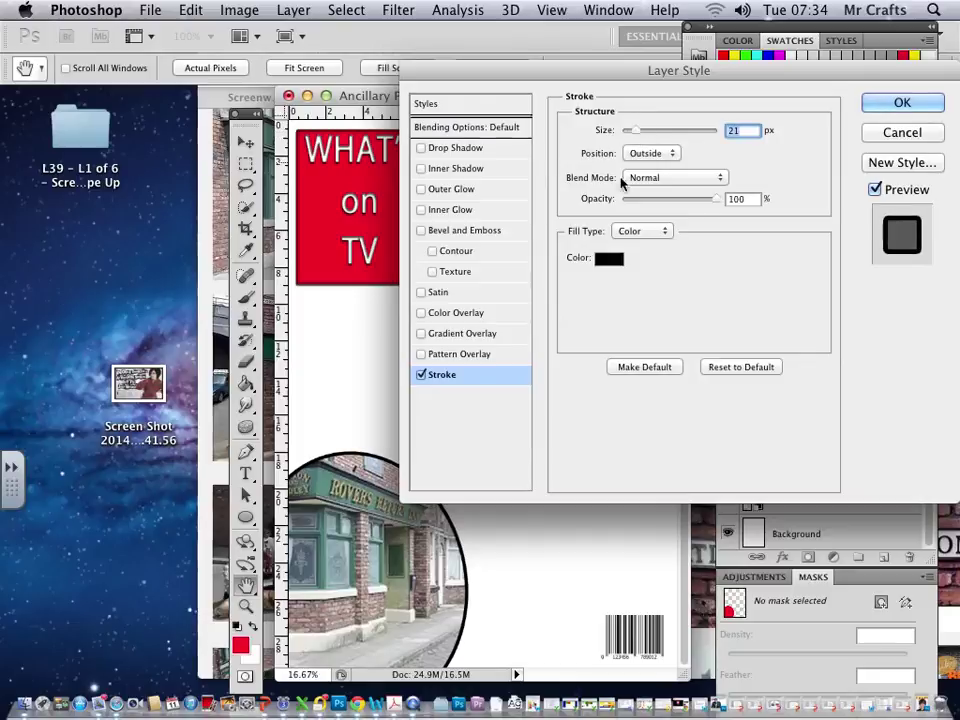
left_click(607, 260)
left_click(317, 189)
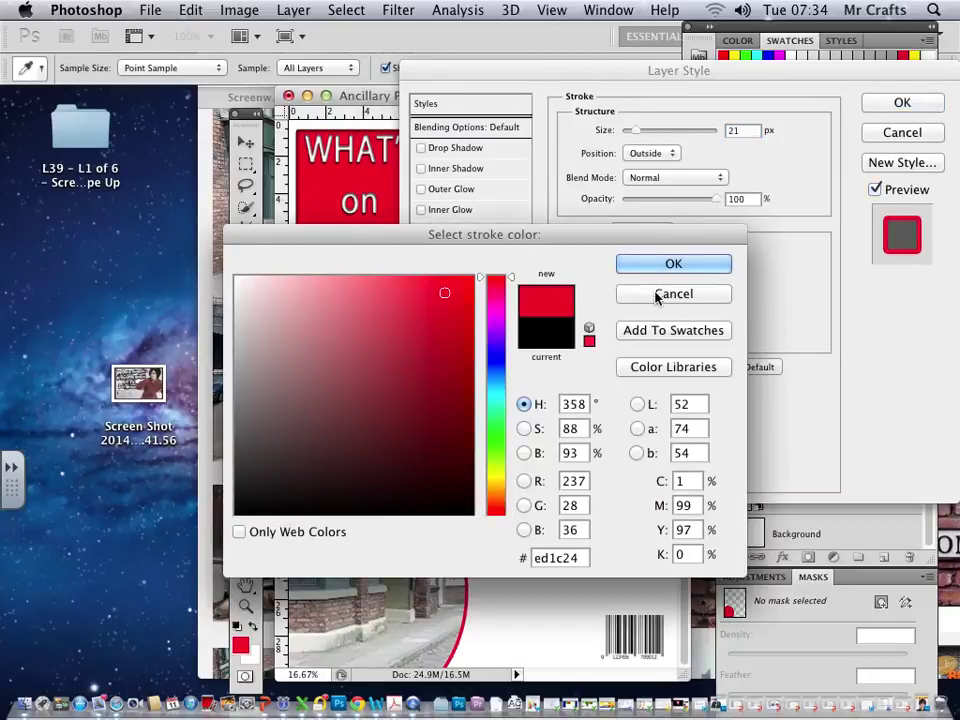
left_click(673, 264)
left_click(902, 102)
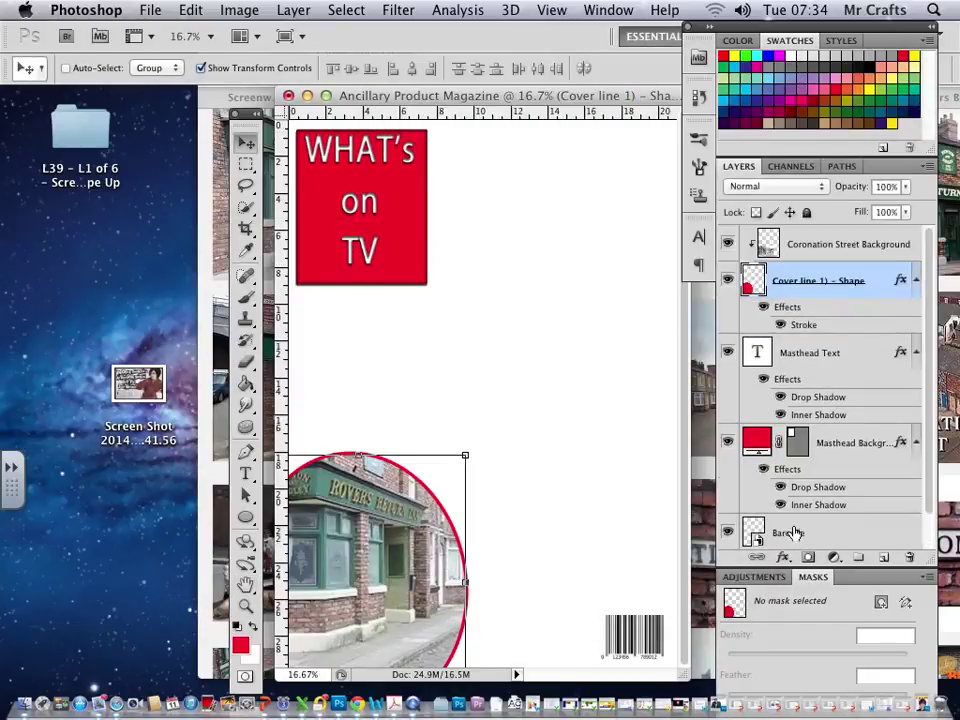
- Search Google Images for 'Coronation Street logo' and copy a street-sign style logo
left_click(222, 560)
scroll(468, 300, "up", 2)
scroll(468, 200, "up", 3)
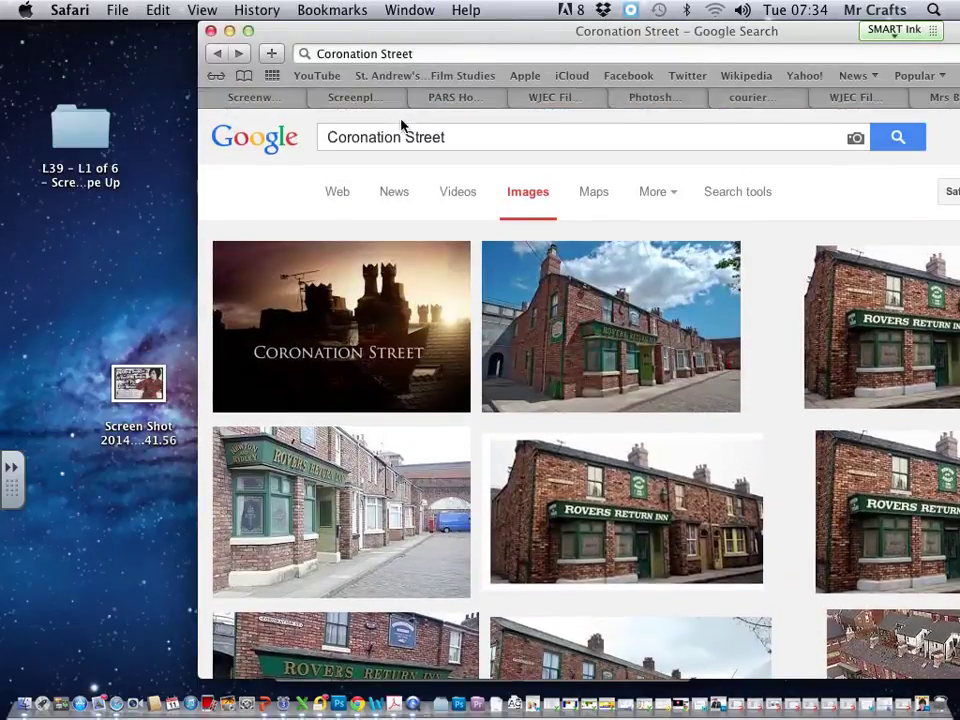
left_click(468, 140)
type("logo")
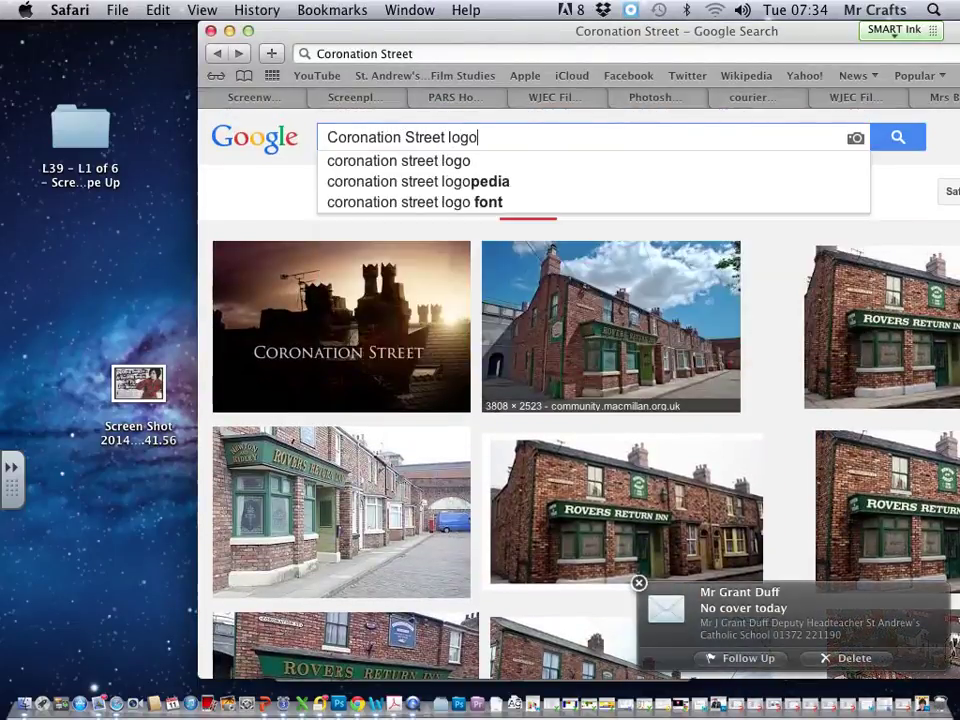
key("Return")
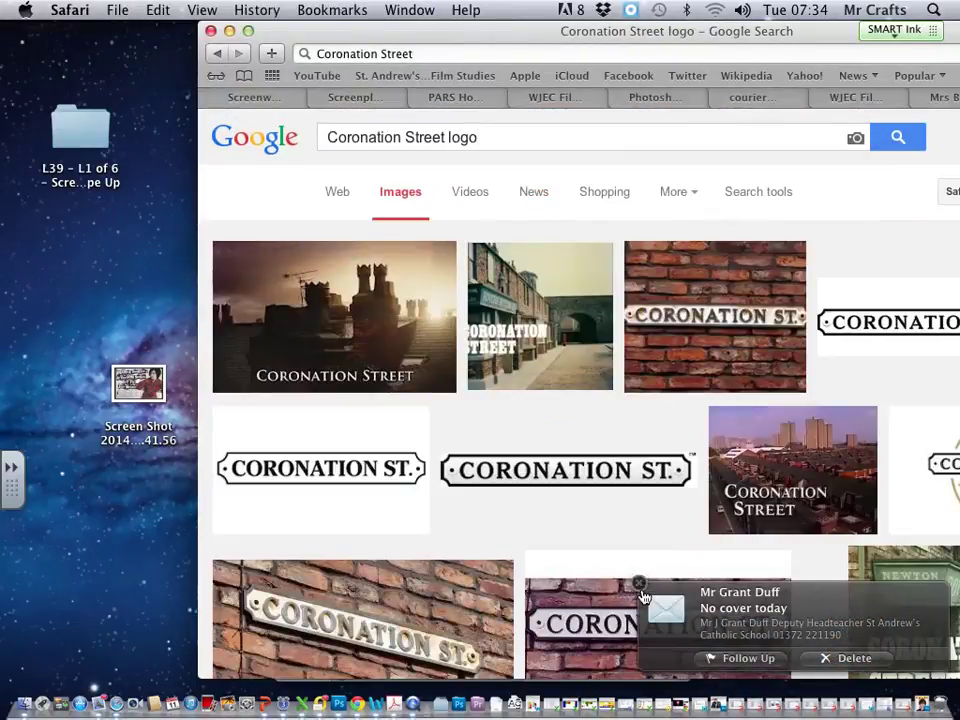
mouse_move(320, 468)
right_click(405, 475)
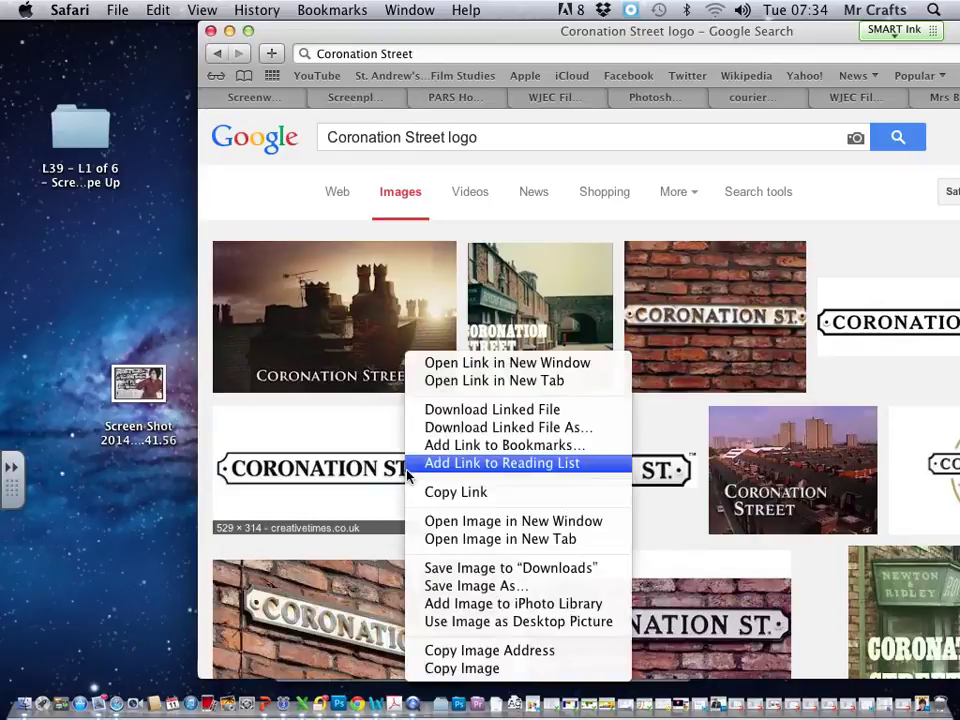
left_click(440, 666)
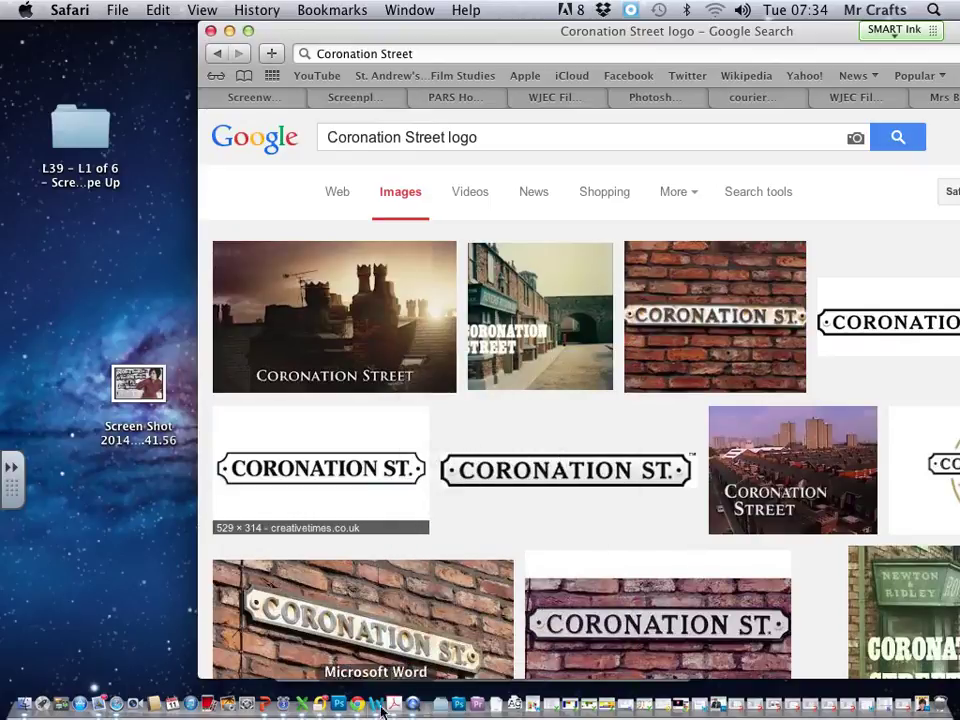
- Paste the logo onto an unclipped top layer named Coronation Street Logo and show guides
left_click(338, 704)
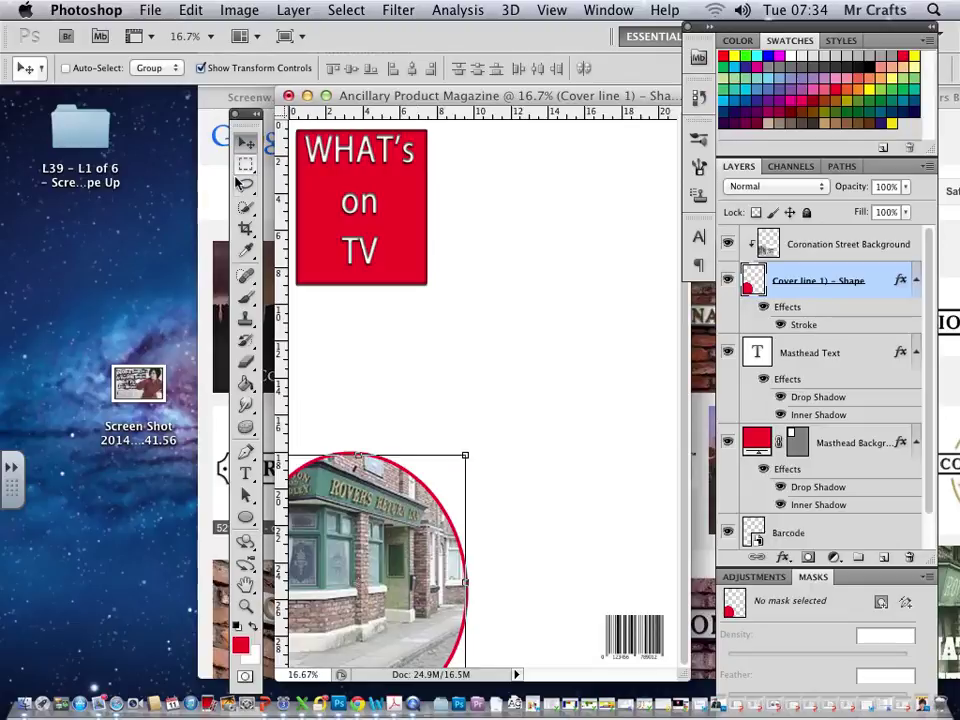
key("super+v")
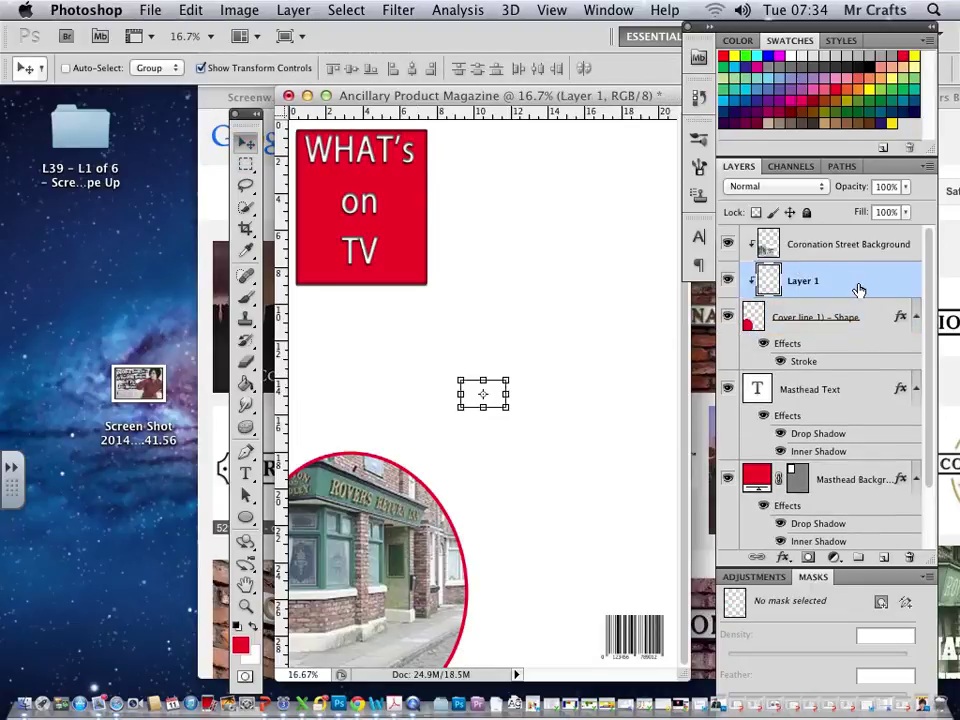
left_click_drag(859, 290, 853, 245)
right_click(853, 249)
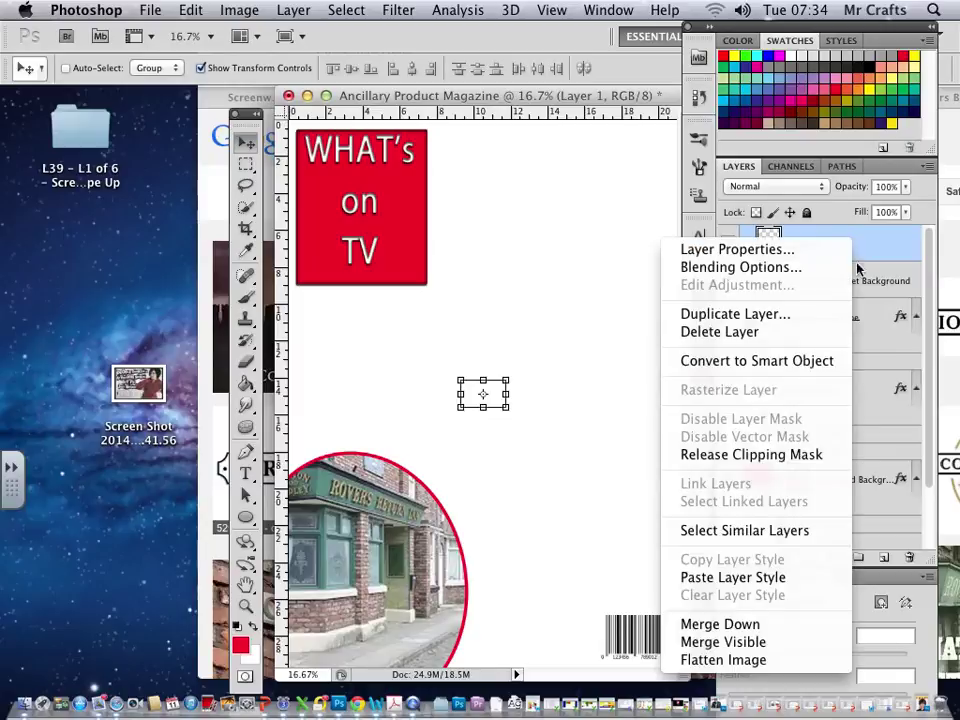
left_click(754, 458)
type("Coronation Street Logo")
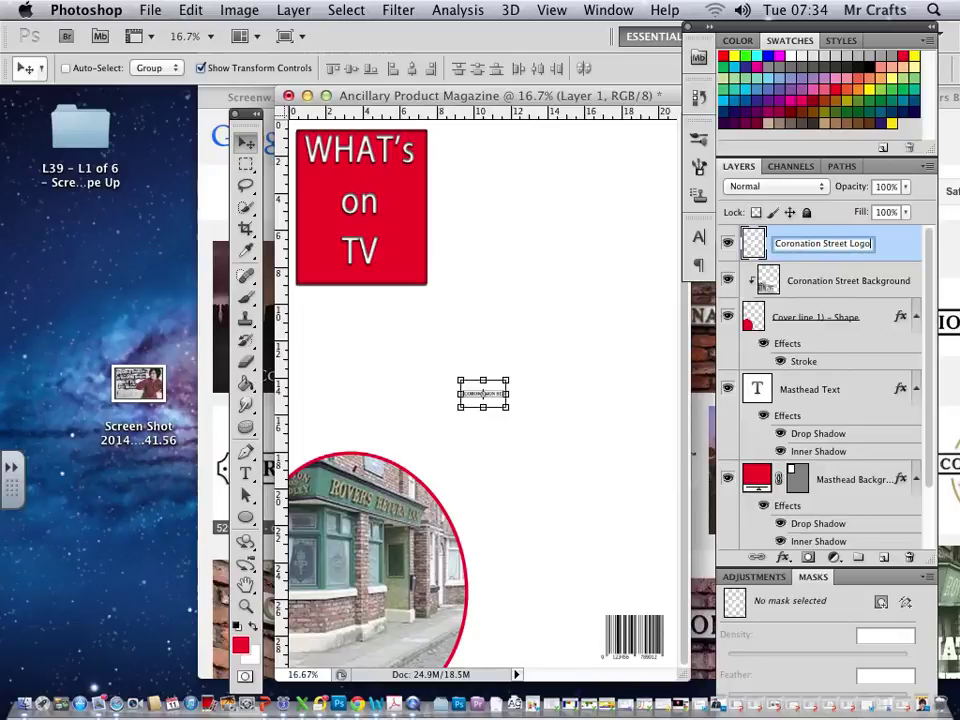
key("Return")
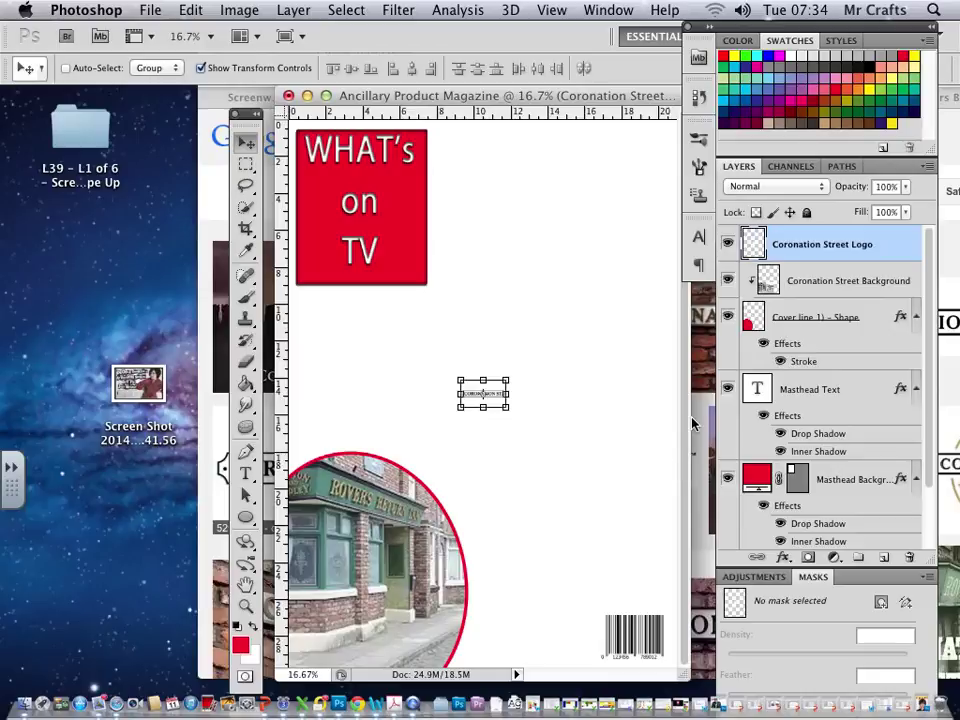
key("ctrl+semicolon")
- Enlarge the logo, move it onto the pub photo circle and erase its white background
left_click_drag(508, 408, 573, 449)
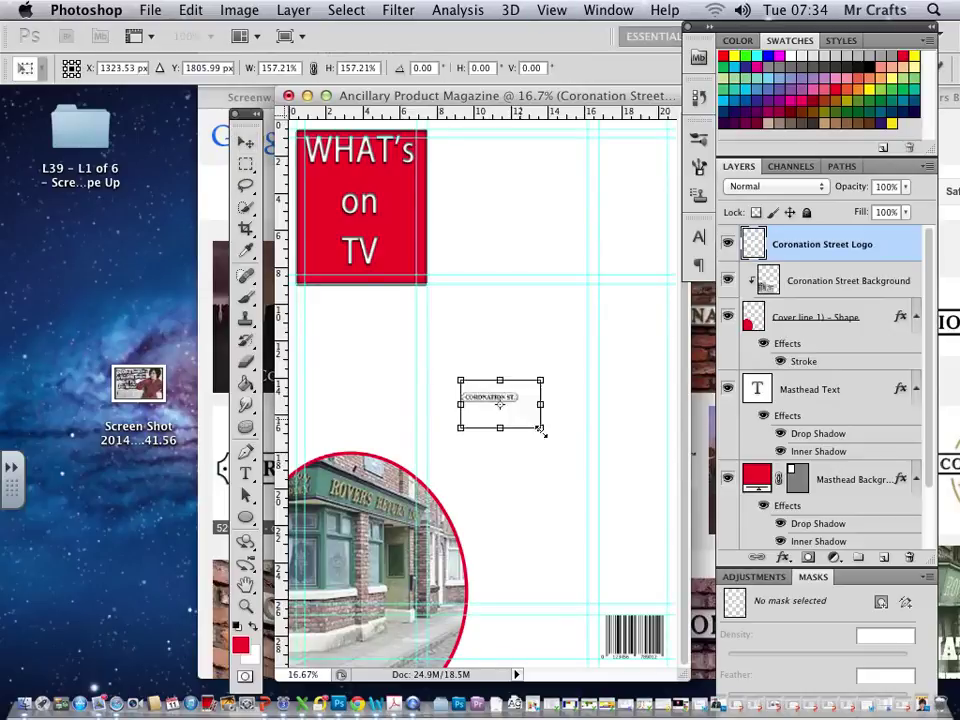
key("Return")
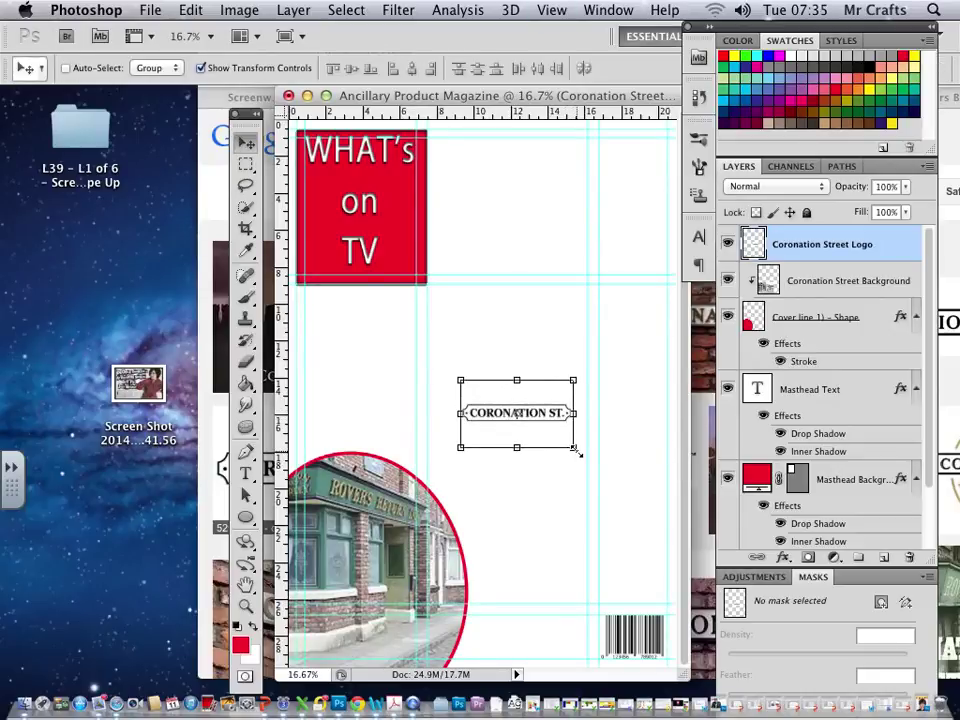
mouse_move(497, 399)
left_mouse_down()
mouse_move(397, 511)
mouse_move(339, 526)
left_mouse_up()
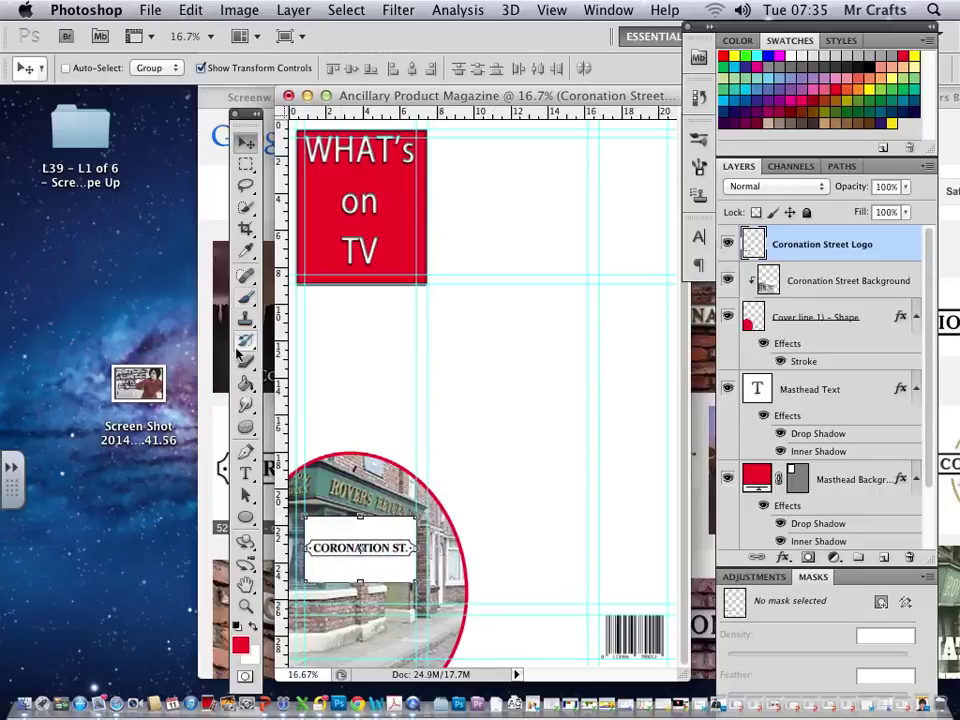
left_click_drag(245, 362, 299, 399)
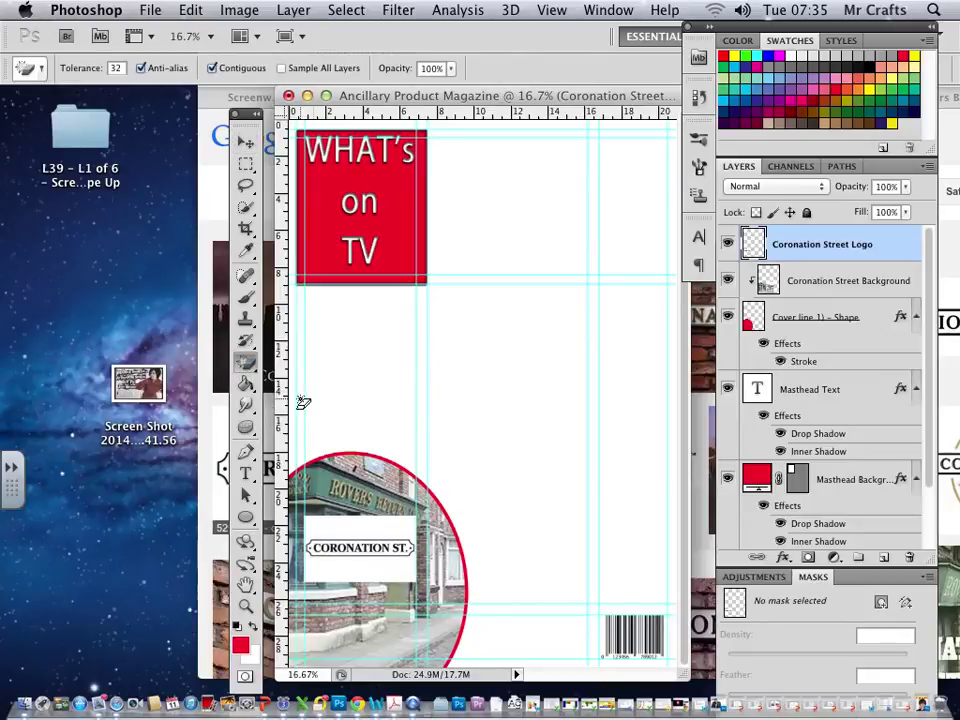
left_click(413, 557)
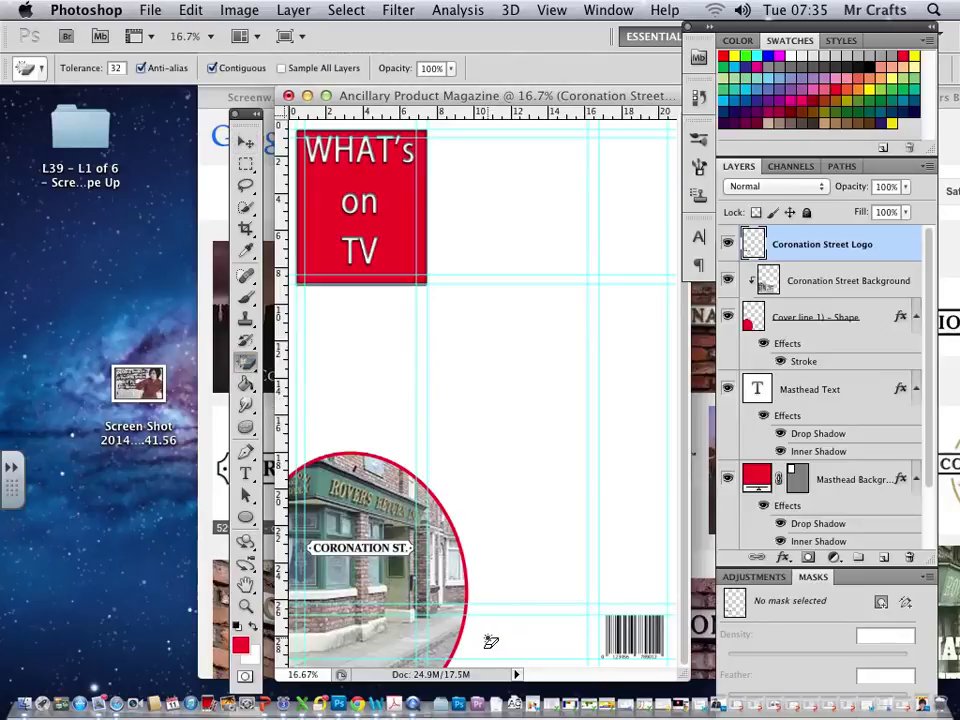
- Enlarge the logo to about 128% and set it across the bottom of the circle
key("ctrl+t")
left_click_drag(419, 562, 446, 641)
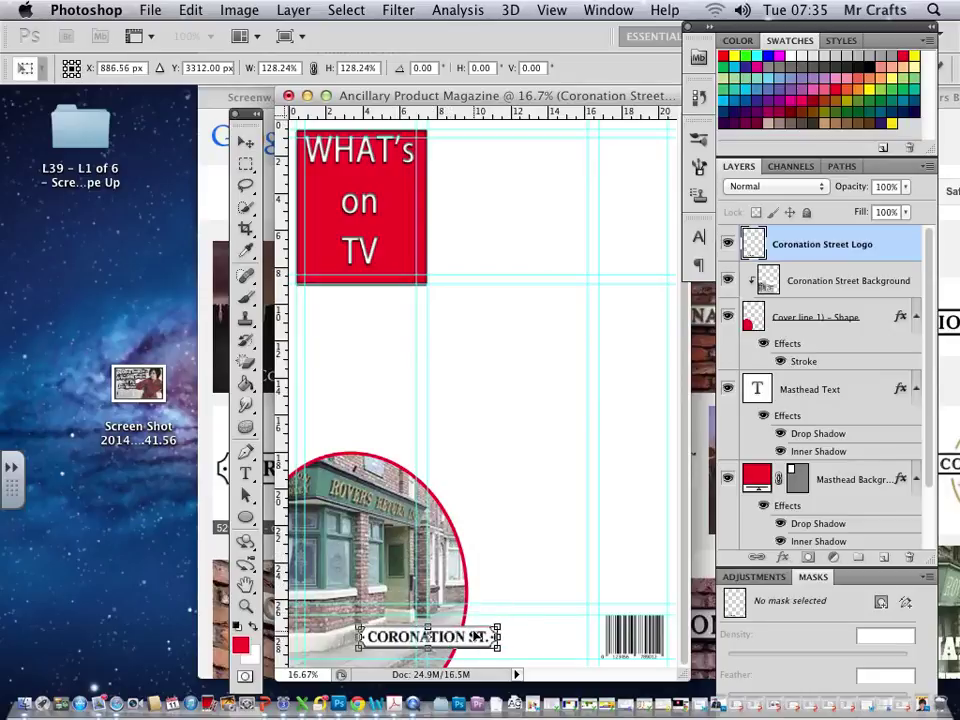
key("Return")
key("e")
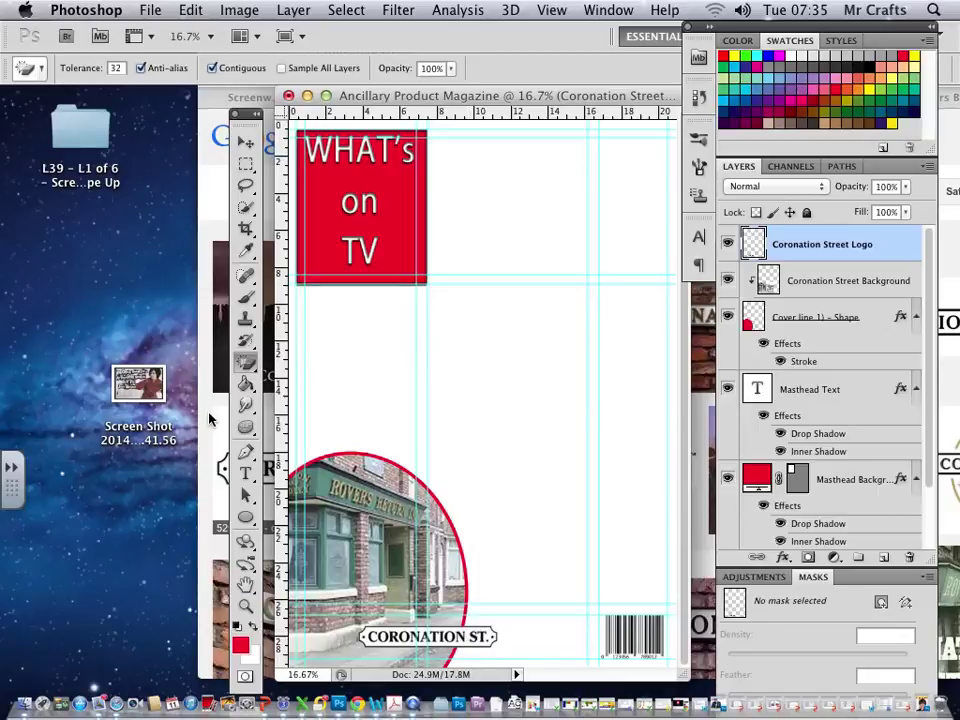
left_click(210, 420)
- Search Google Images for 'Coronation Street character' and browse the results
double_click(464, 138)
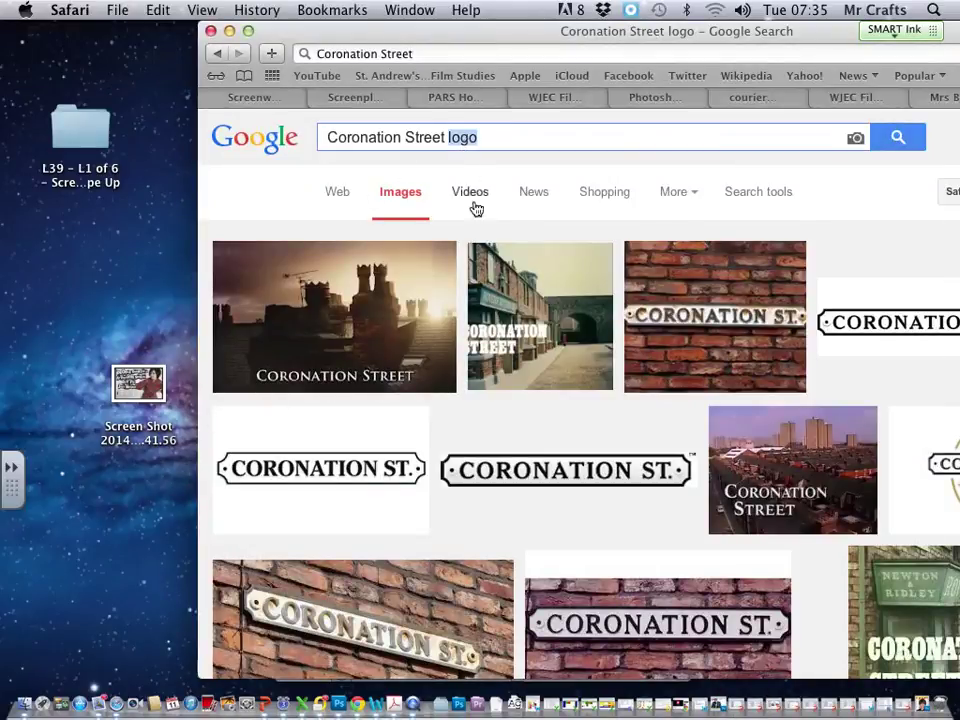
type("character")
key("Return")
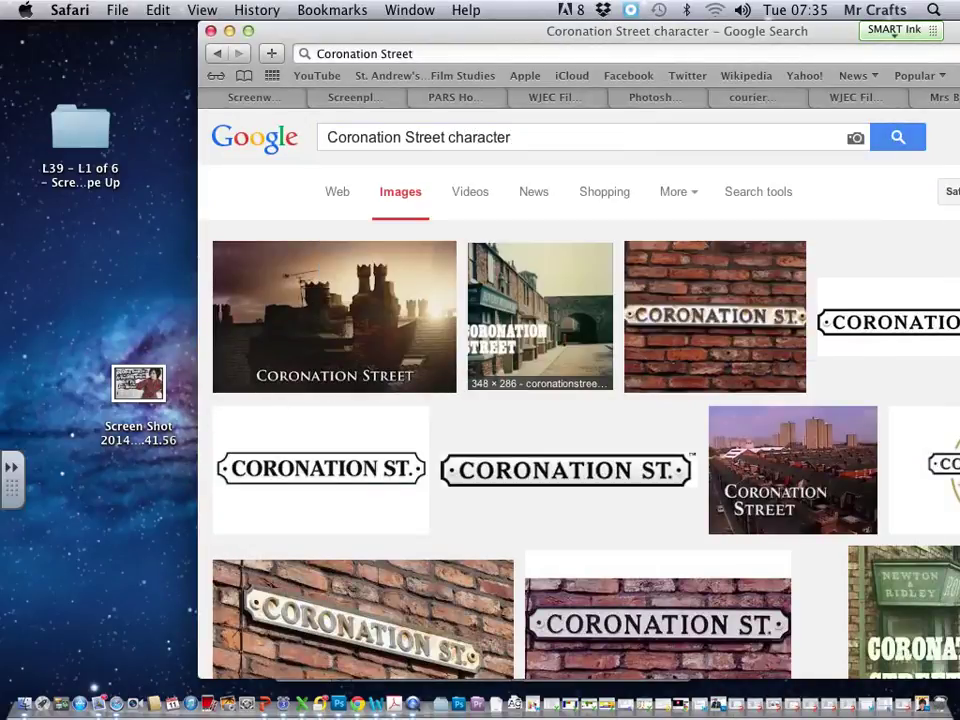
scroll(541, 360, "down", 3)
scroll(541, 355, "down", 5)
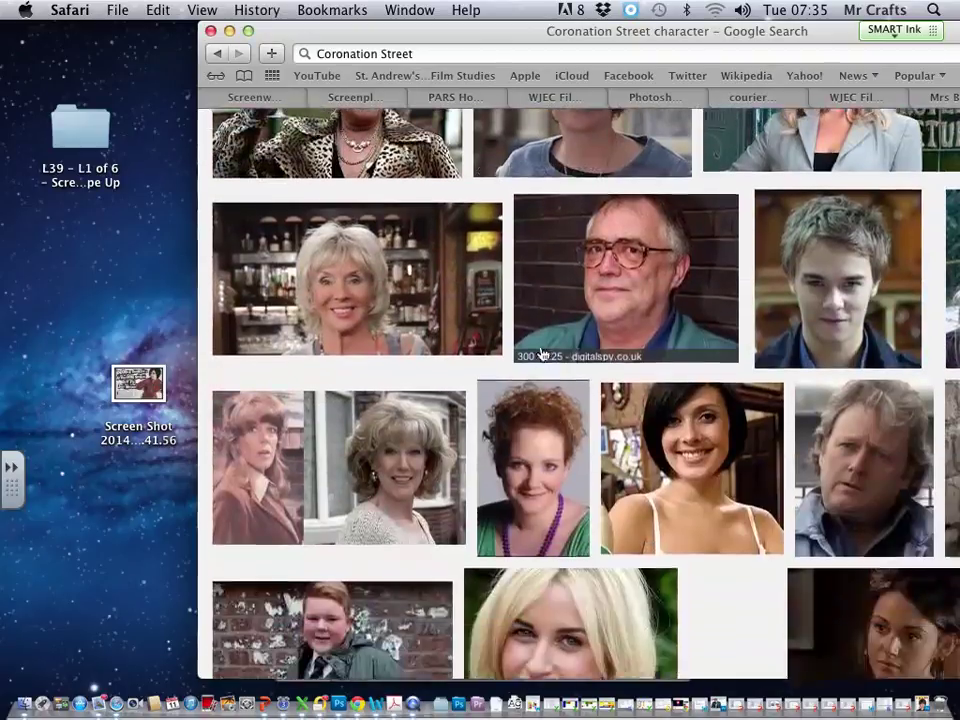
scroll(542, 355, "down", 5)
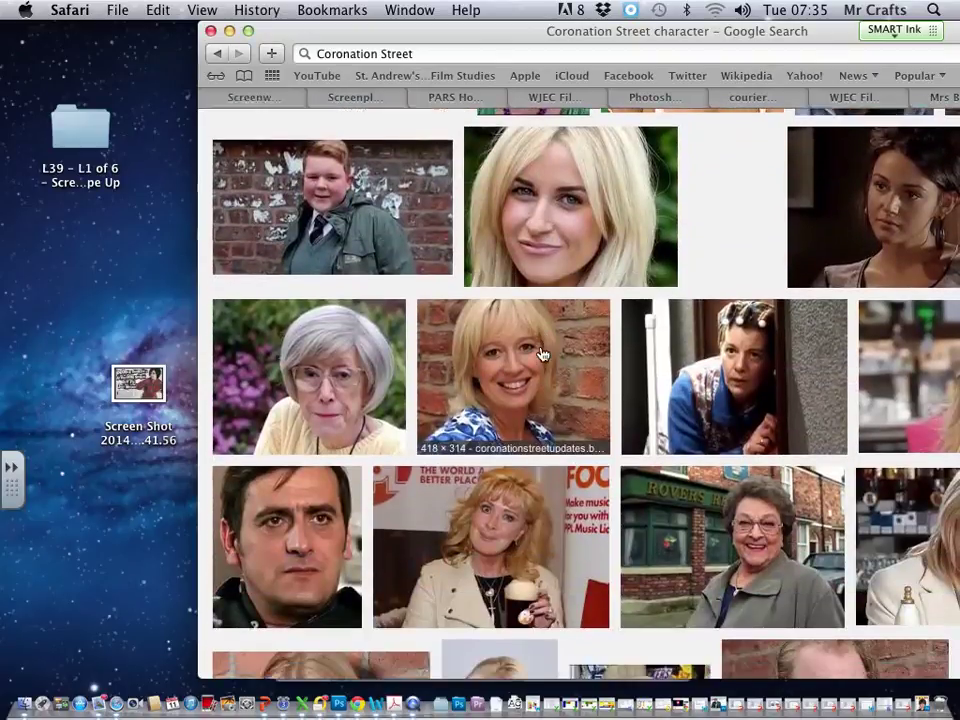
scroll(541, 355, "down", 3)
scroll(541, 353, "down", 2)
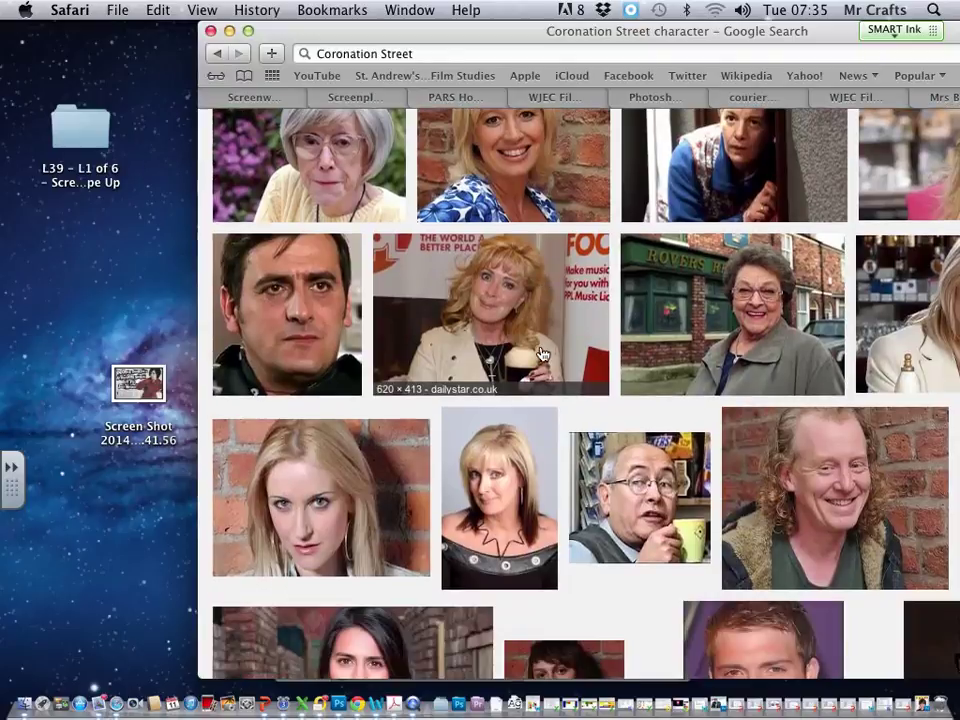
scroll(541, 354, "down", 2)
scroll(541, 354, "down", 2)
scroll(541, 355, "down", 1)
scroll(541, 355, "up", 2)
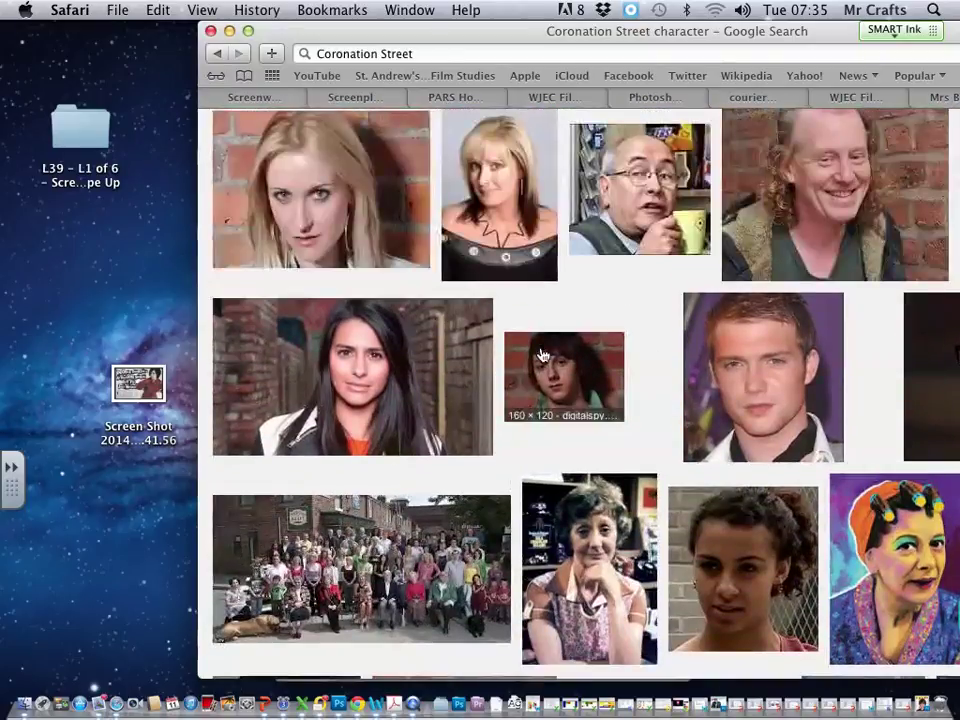
scroll(446, 223, "up", 5)
scroll(375, 146, "up", 5)
scroll(376, 143, "up", 5)
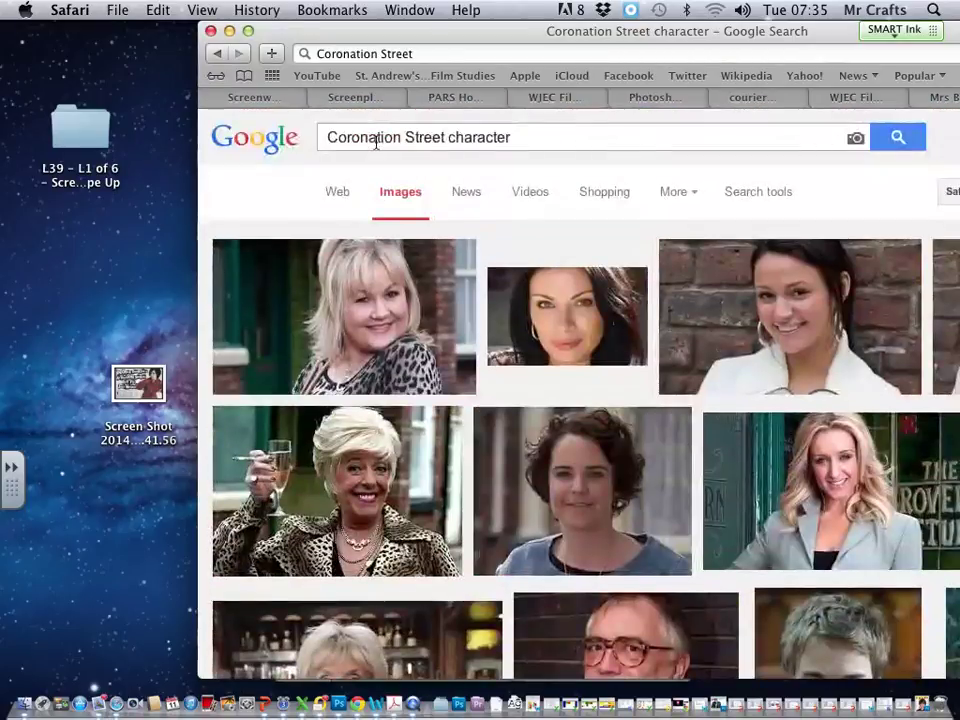
- Search images for 'mid shot of person' and copy the photo of the smiling man in a suit
triple_click(464, 140)
type("mid ")
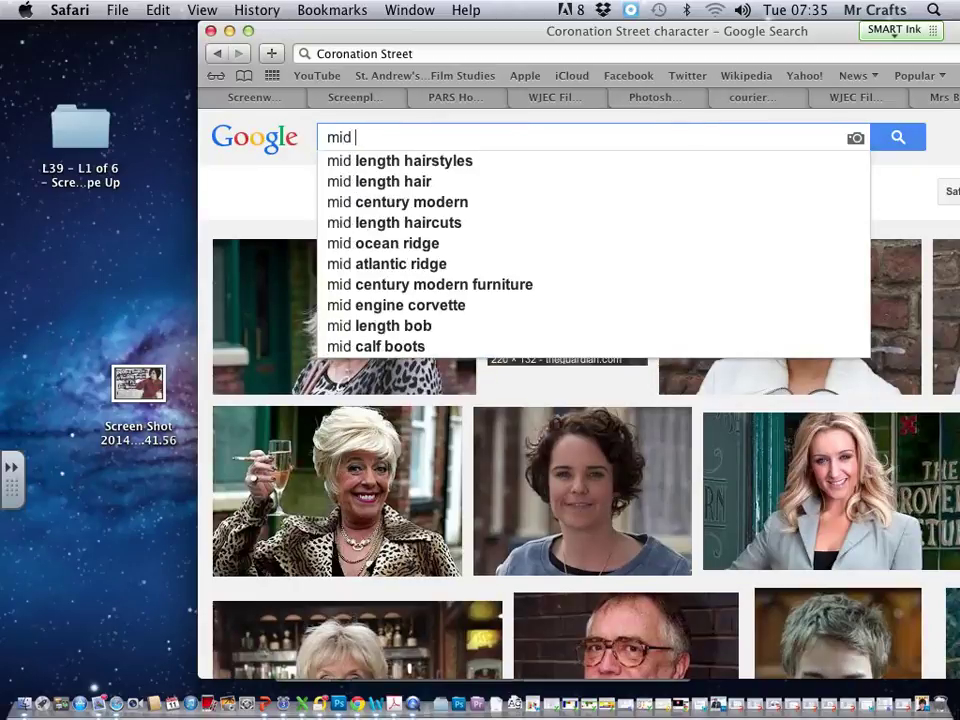
type("shot of person")
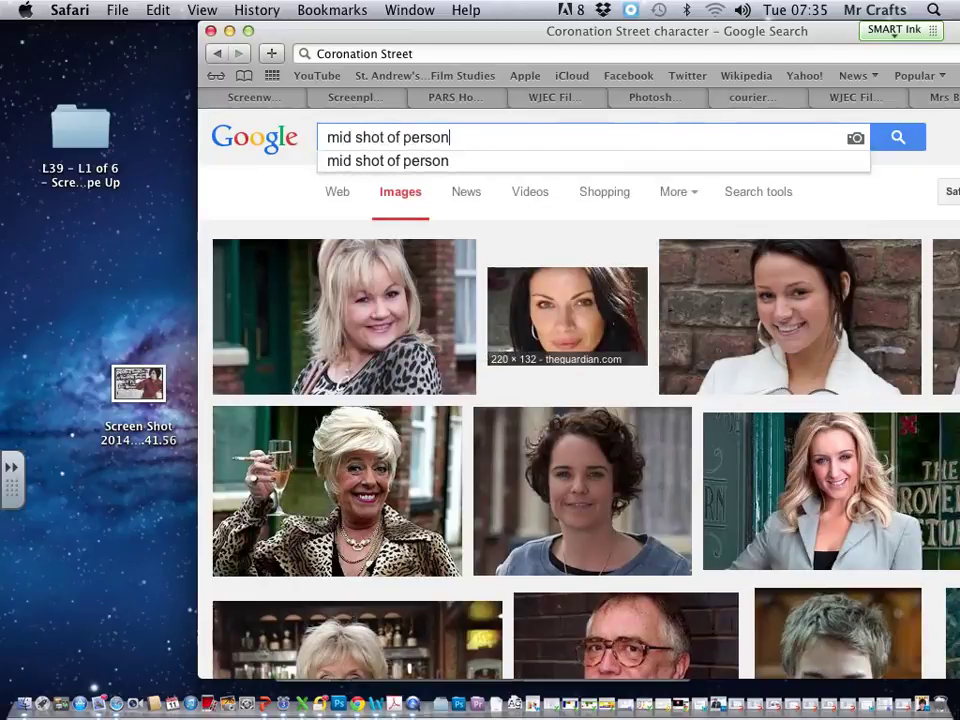
key("Return")
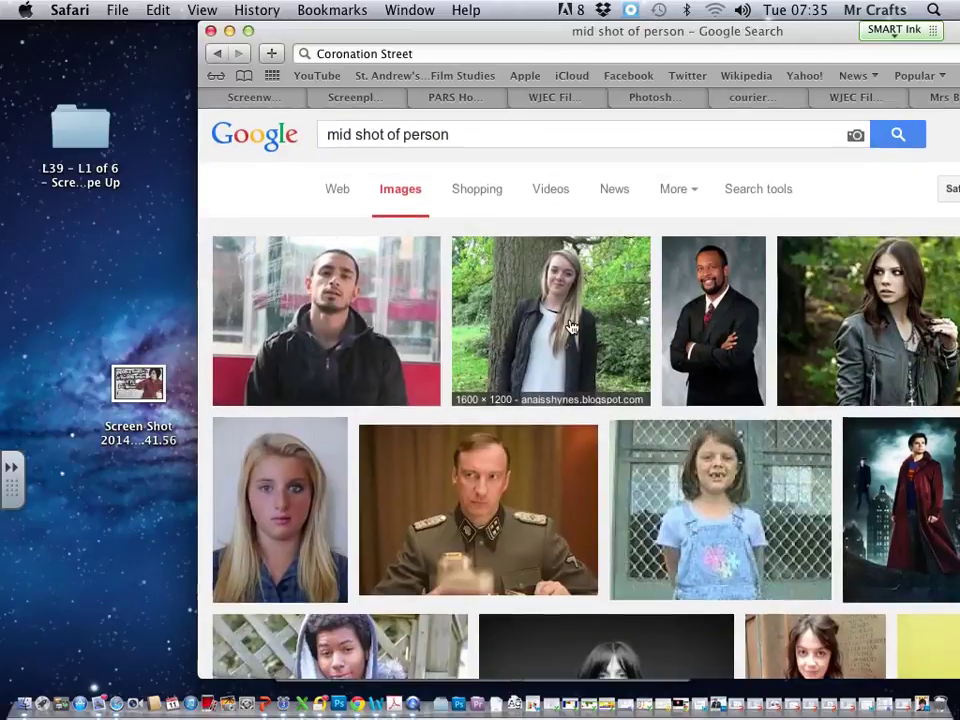
left_click_drag(545, 40, 413, 32)
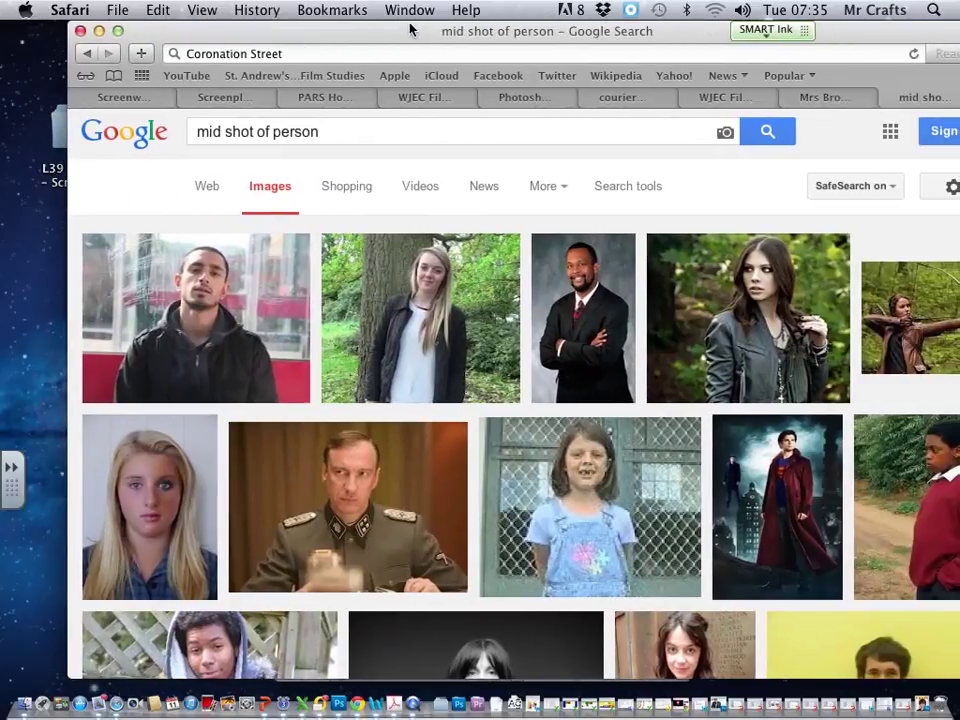
left_click(582, 306)
right_click(358, 382)
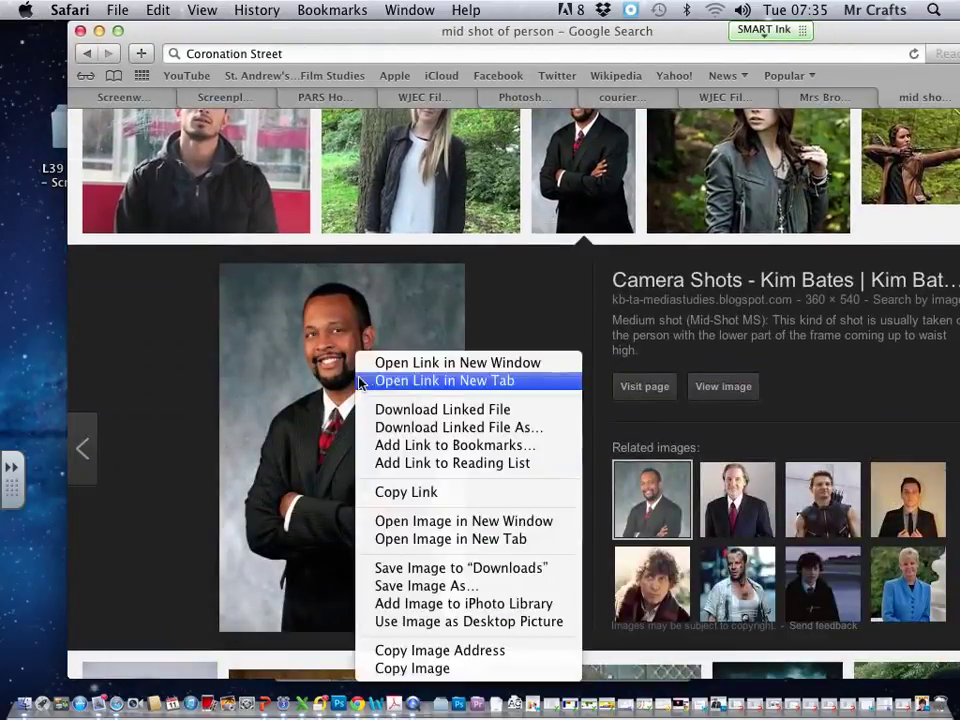
left_click(410, 658)
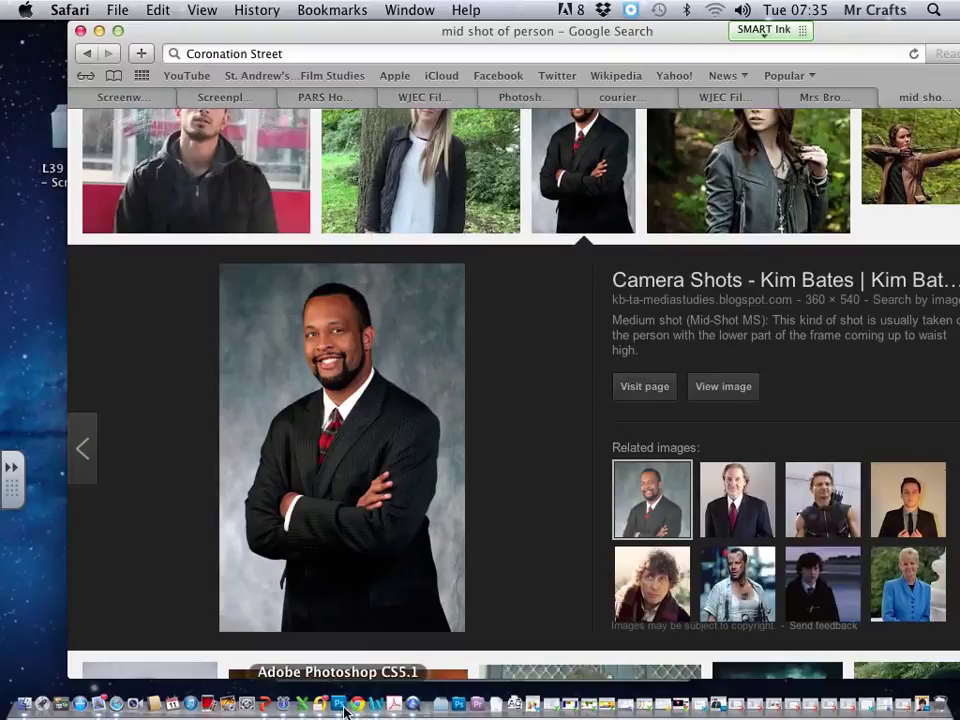
left_click(343, 711)
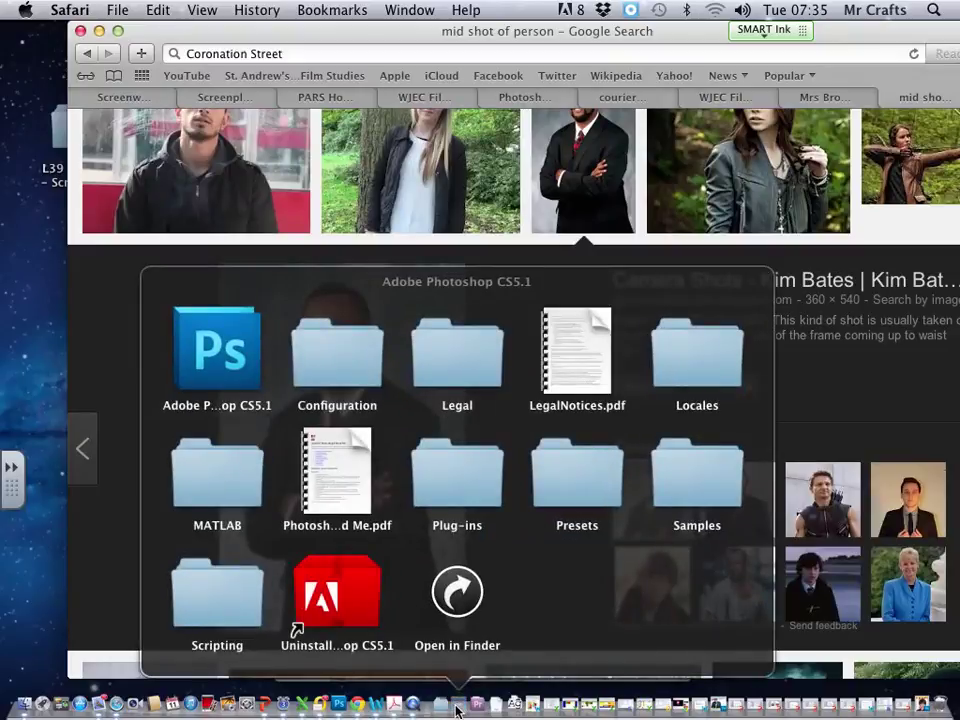
left_click(345, 711)
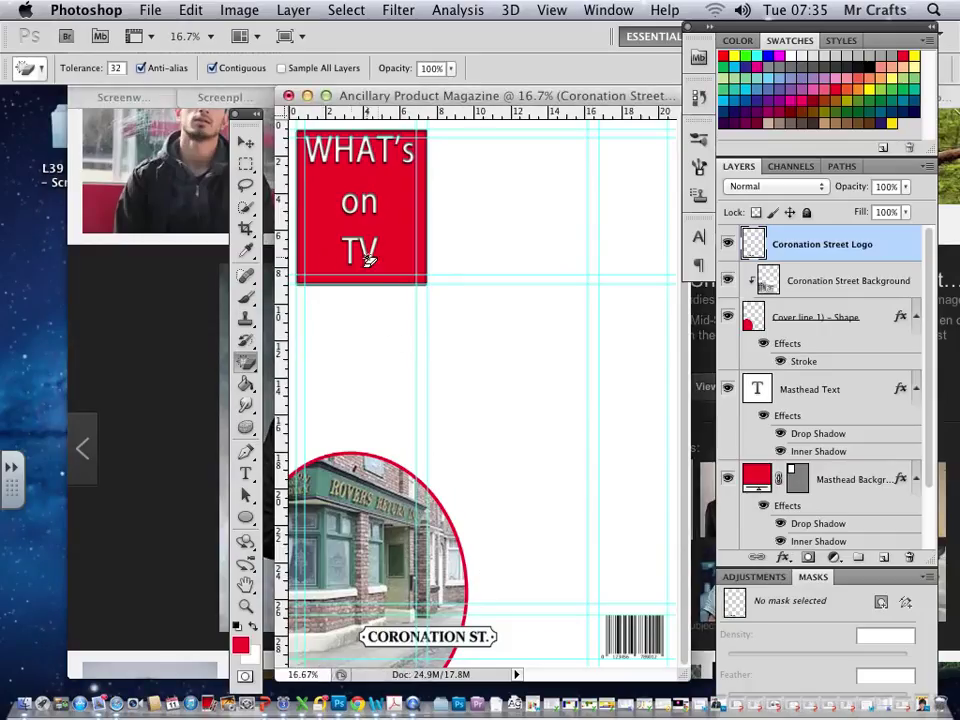
- Paste the suited man's photo as Layer 1, scaled to about 264% over the Rovers circle
key("super+v")
key("super+t")
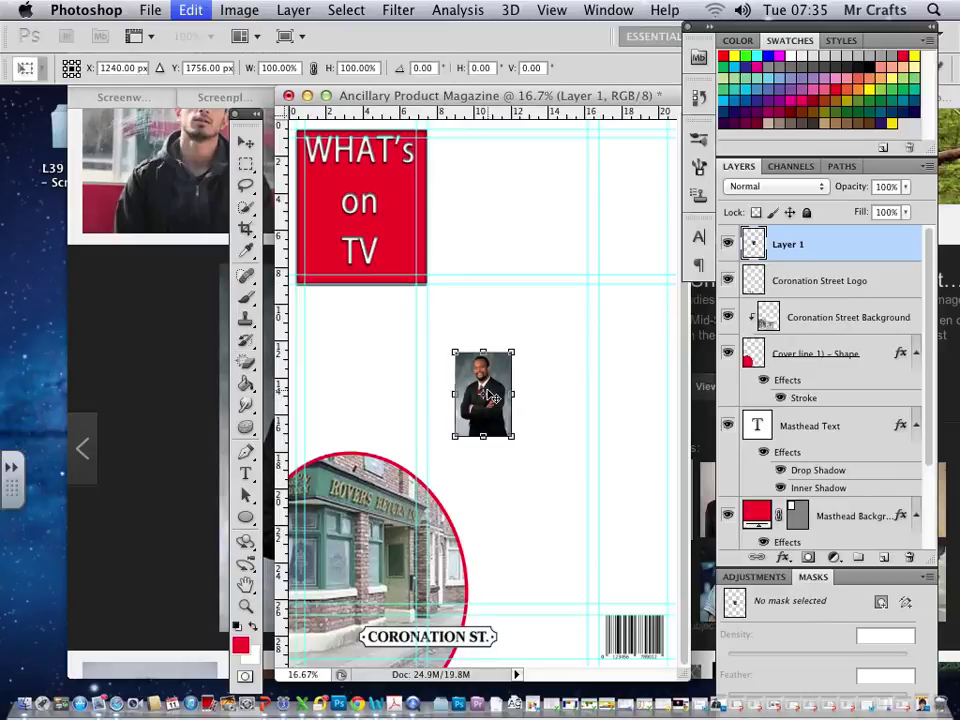
left_click_drag(510, 435, 592, 559)
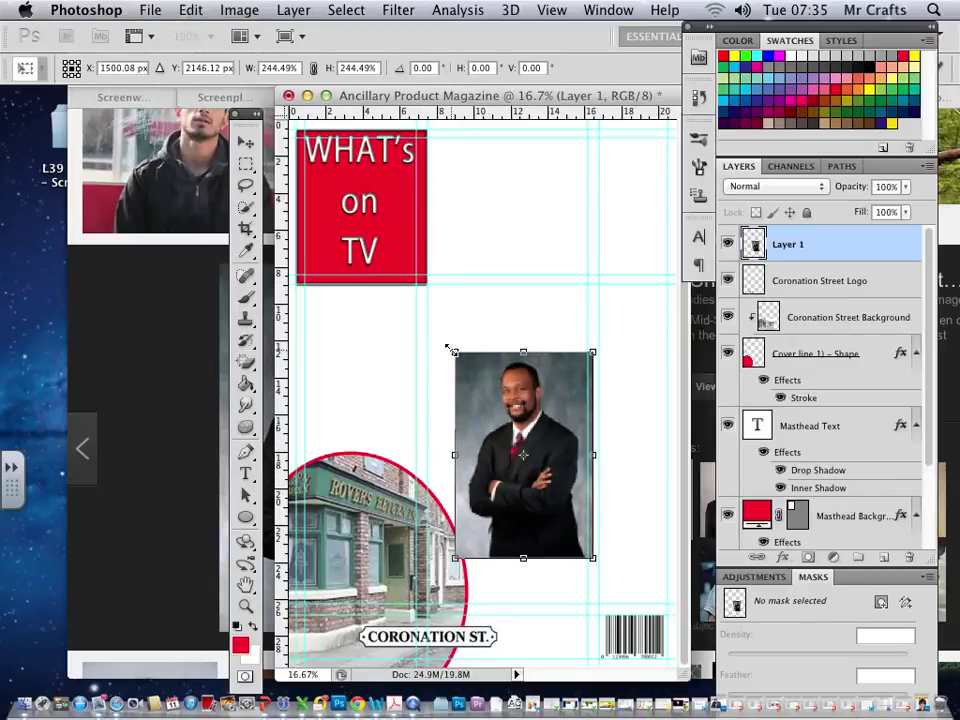
left_click_drag(455, 352, 424, 306)
left_click_drag(507, 434, 358, 516)
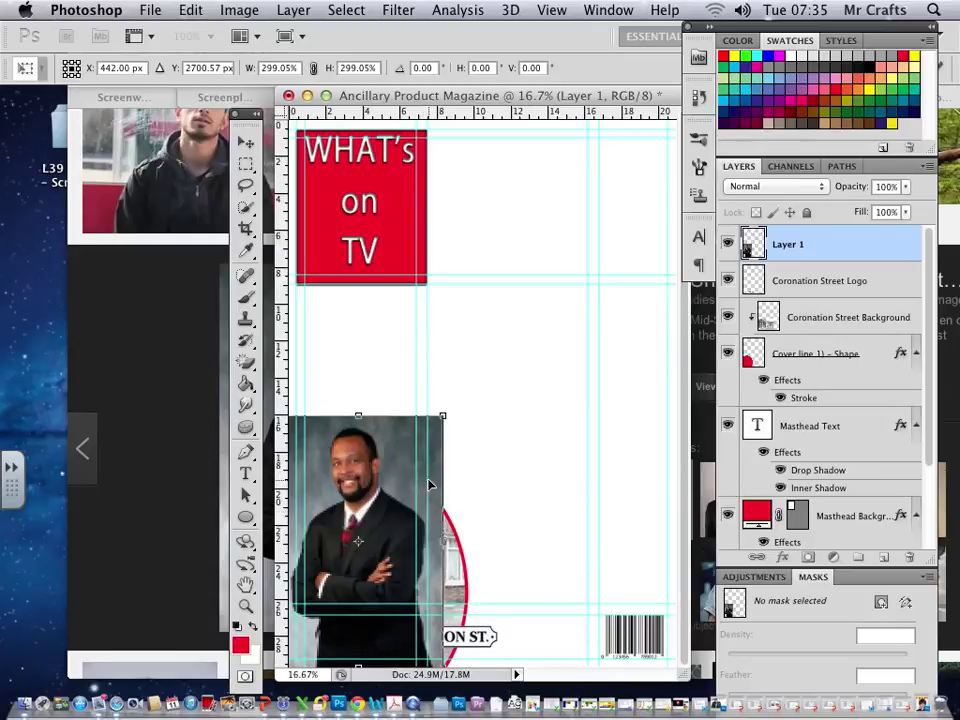
mouse_move(443, 413)
left_mouse_down()
mouse_move(399, 435)
mouse_move(431, 446)
left_mouse_up()
mouse_move(392, 484)
left_mouse_down()
mouse_move(429, 484)
mouse_move(420, 483)
left_mouse_up()
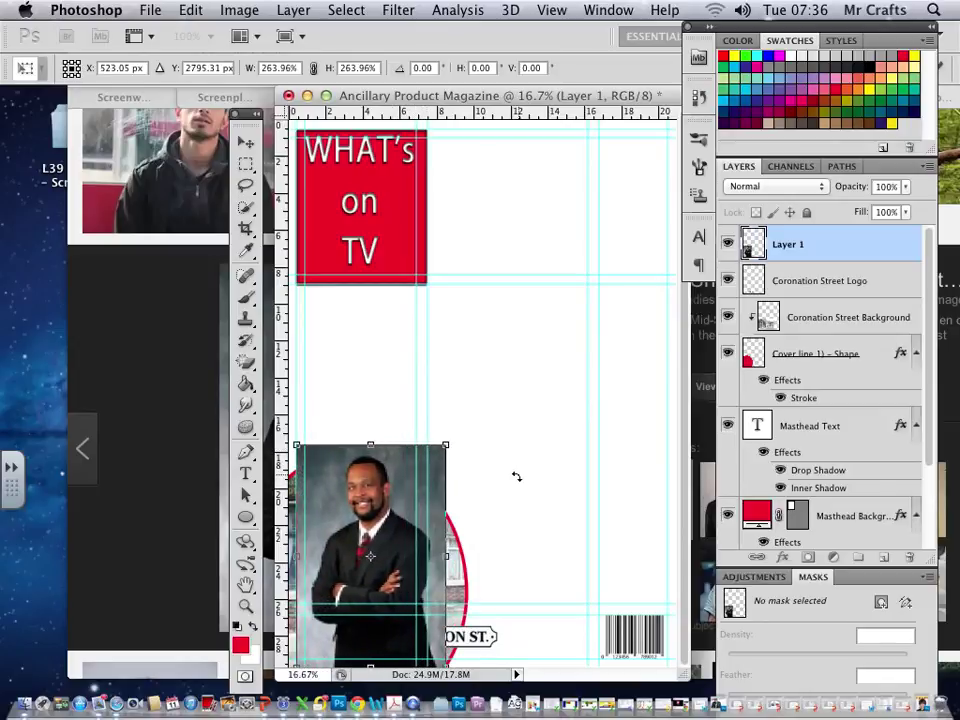
key("Return")
- Hide the guides and select the suited man in the pasted photo with Quick Selection
key("e")
key("ctrl+semicolon")
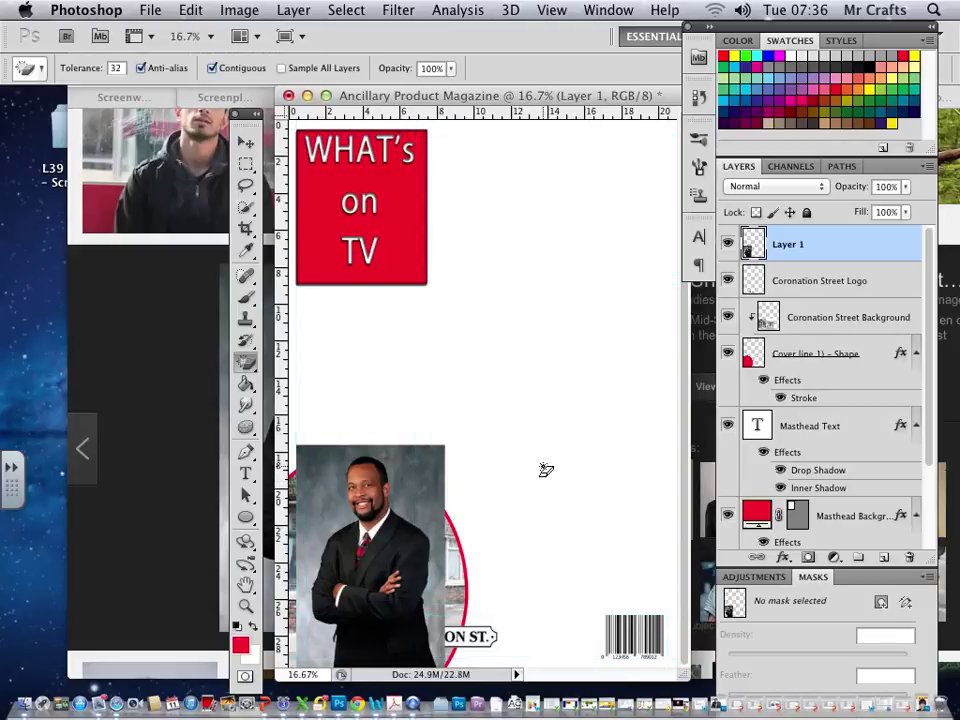
right_click(245, 207)
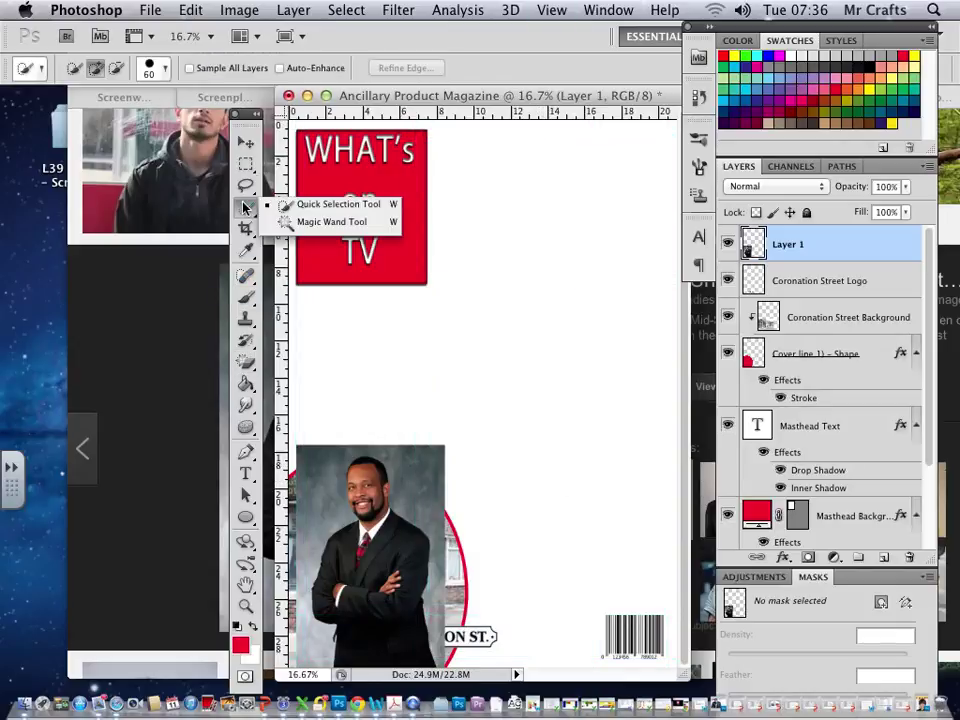
left_click(330, 202)
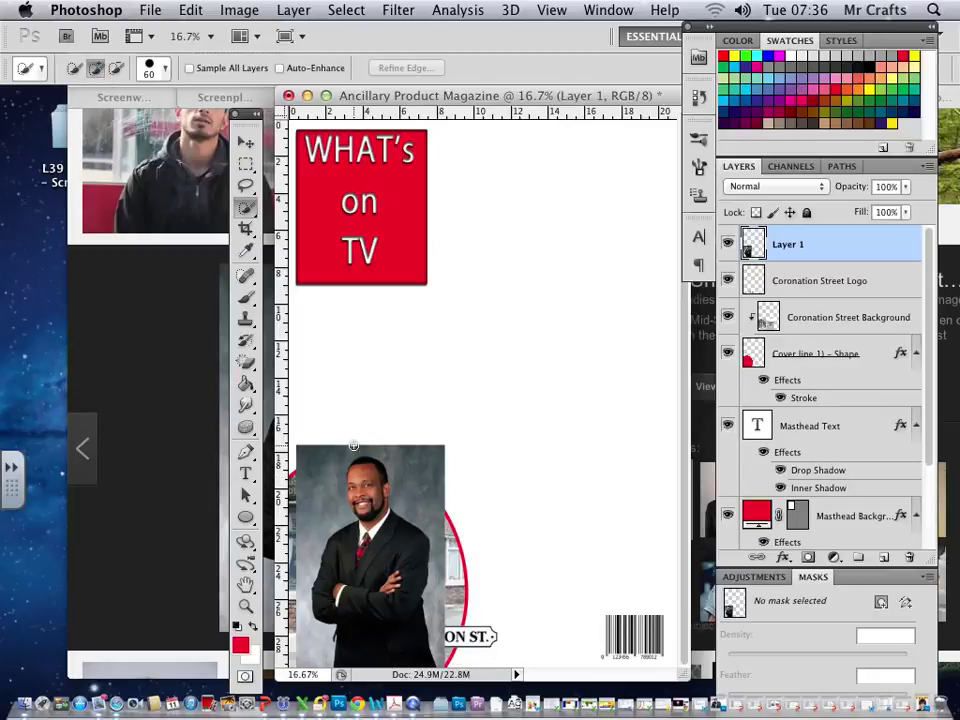
left_click(361, 463)
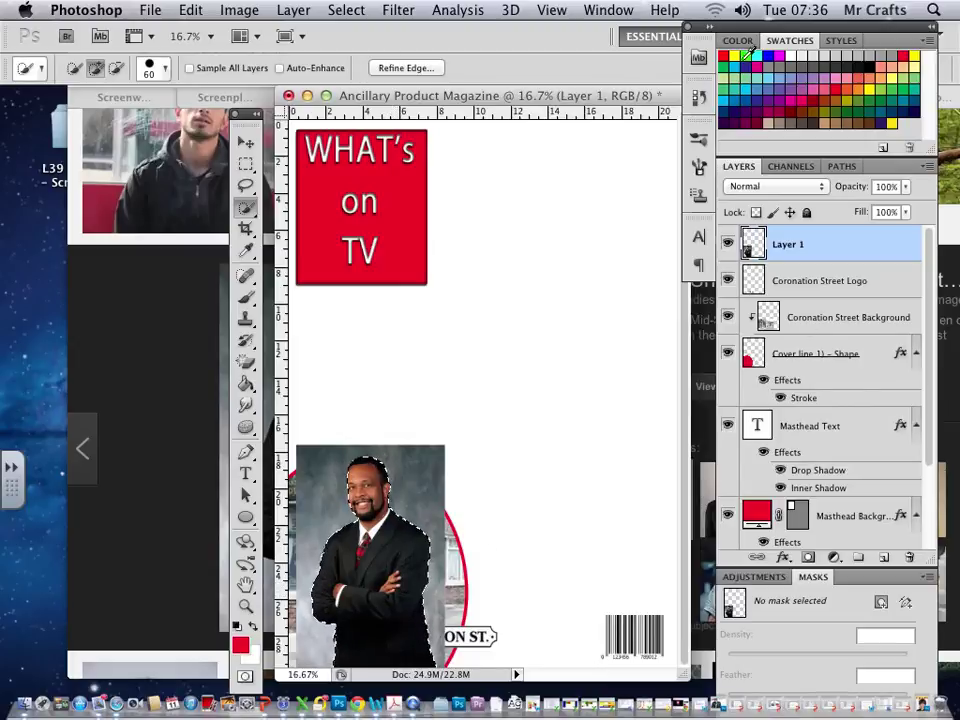
- Show the Masks panel and rename Layer 1 to Character
left_click(608, 10)
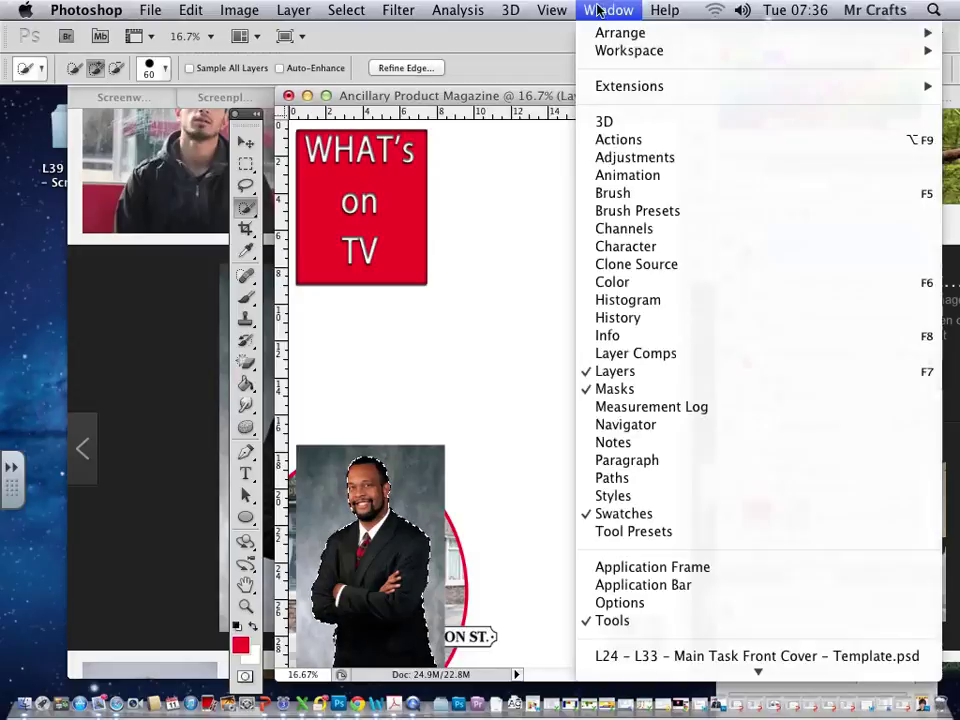
left_click(615, 389)
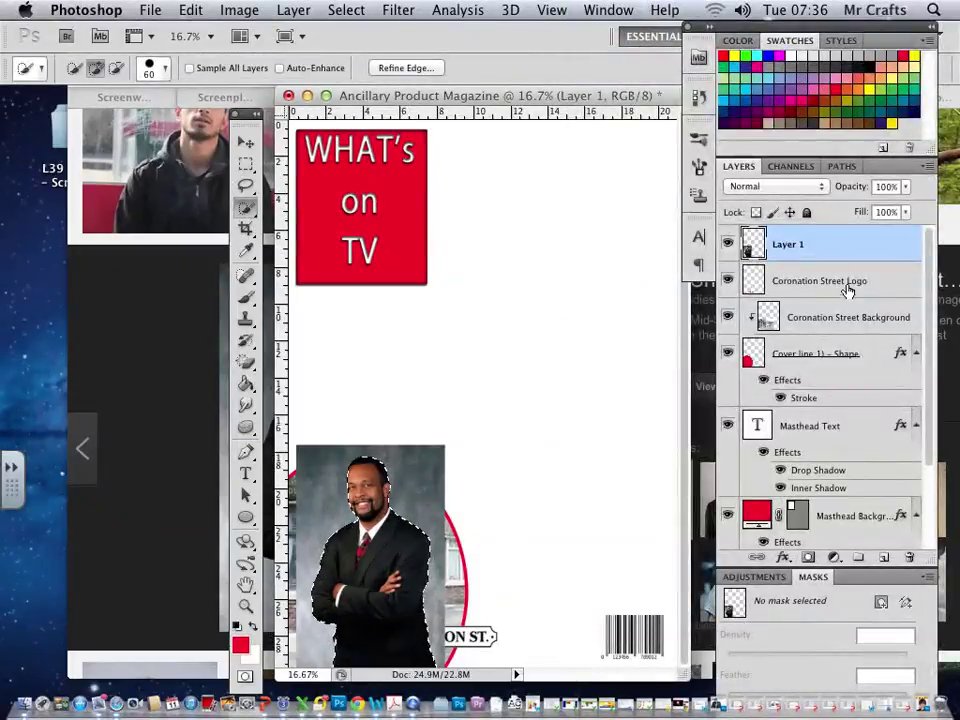
double_click(790, 246)
type("Character")
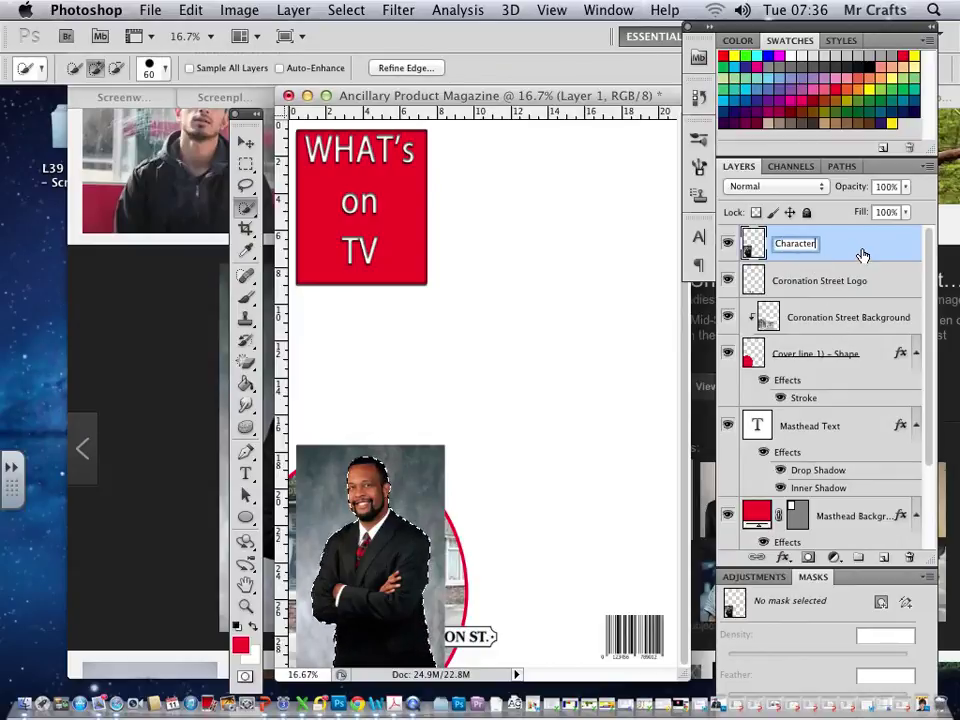
key("Return")
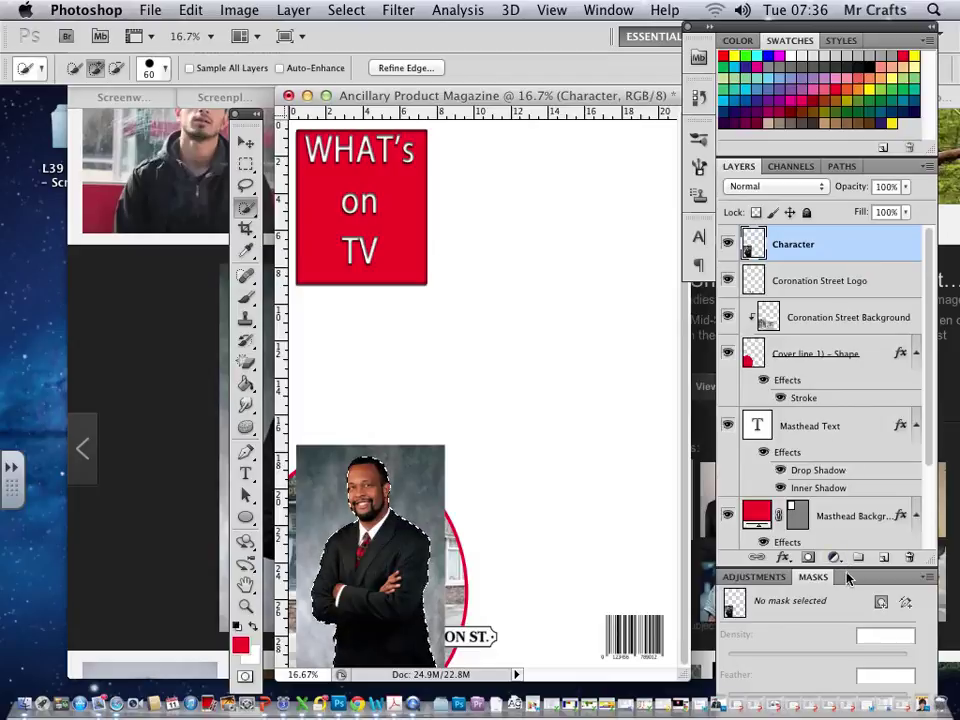
left_click_drag(846, 576, 858, 246)
- Mask the man from the selection and refine the edge with Smart Radius, Smooth 10, Contrast 7
left_click(881, 262)
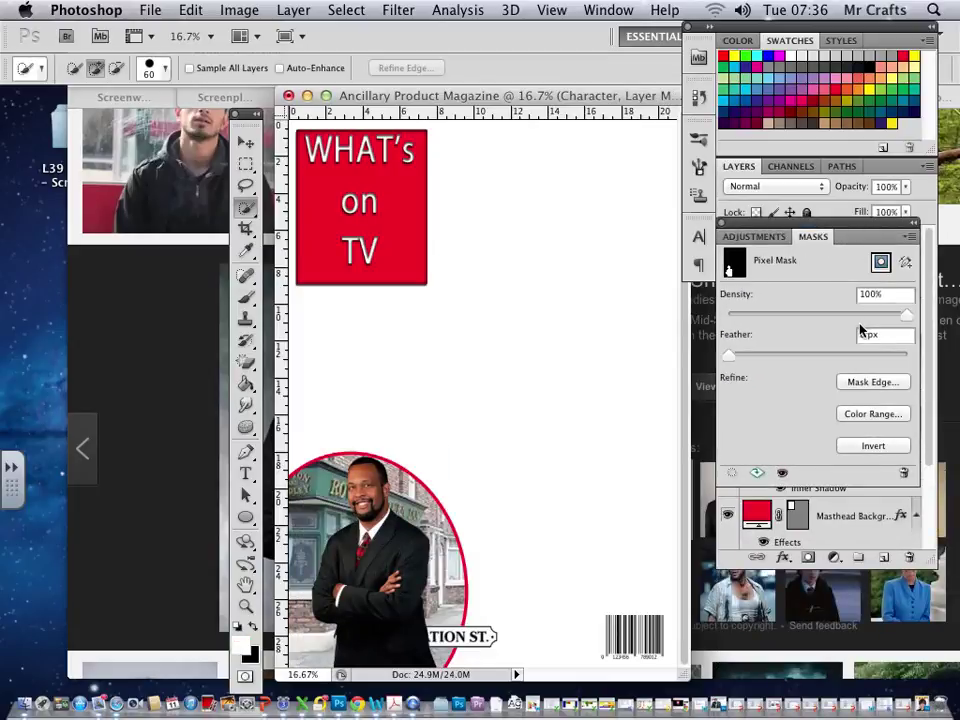
left_click(872, 382)
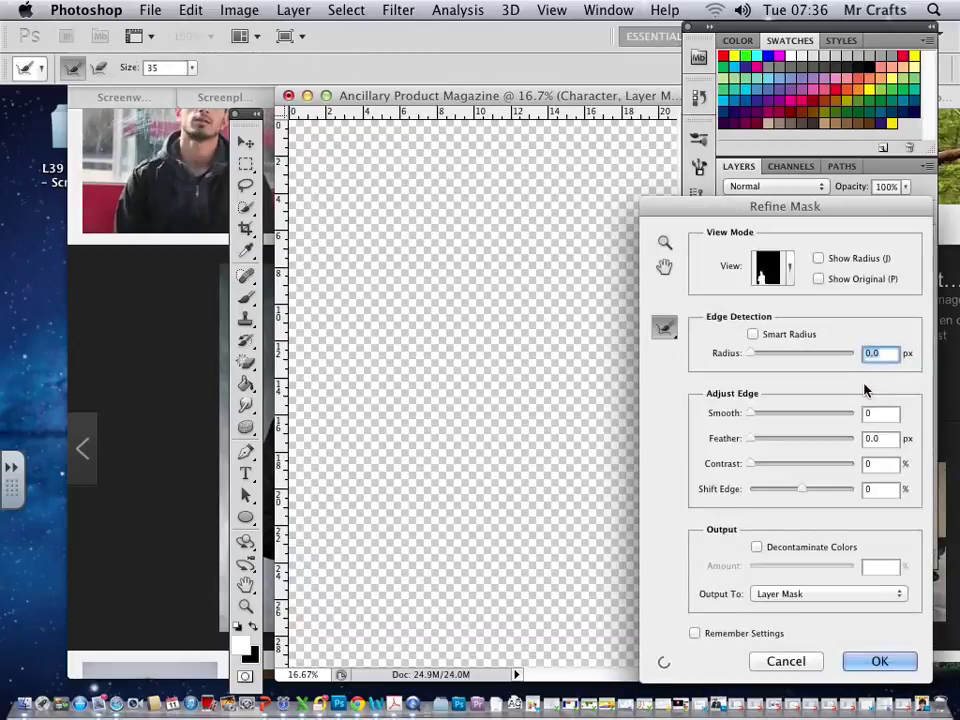
left_click(753, 335)
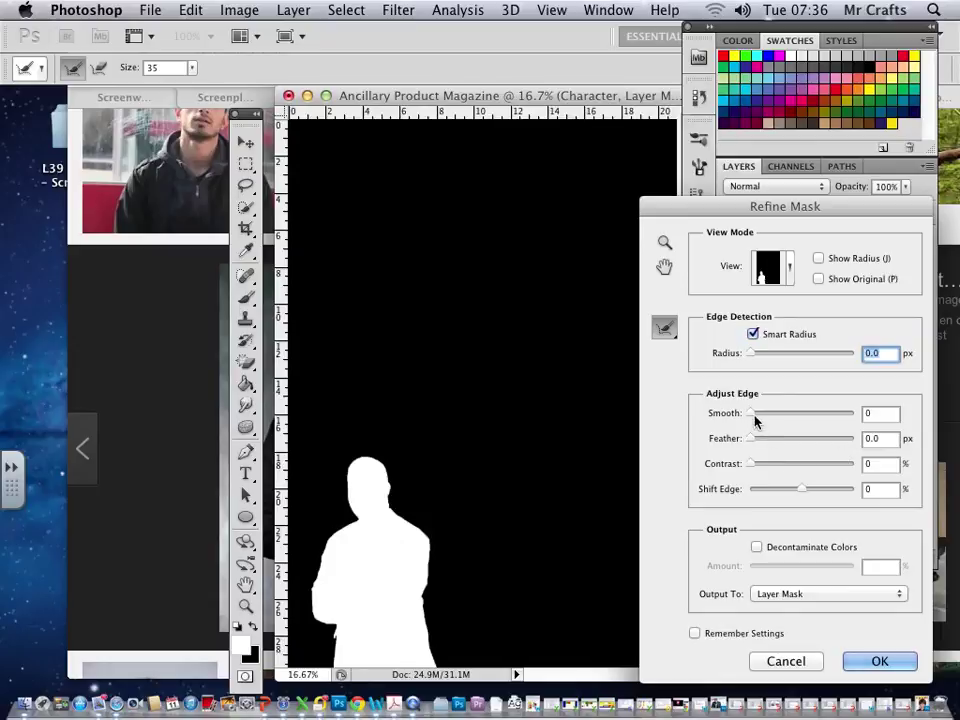
left_click_drag(753, 420, 761, 418)
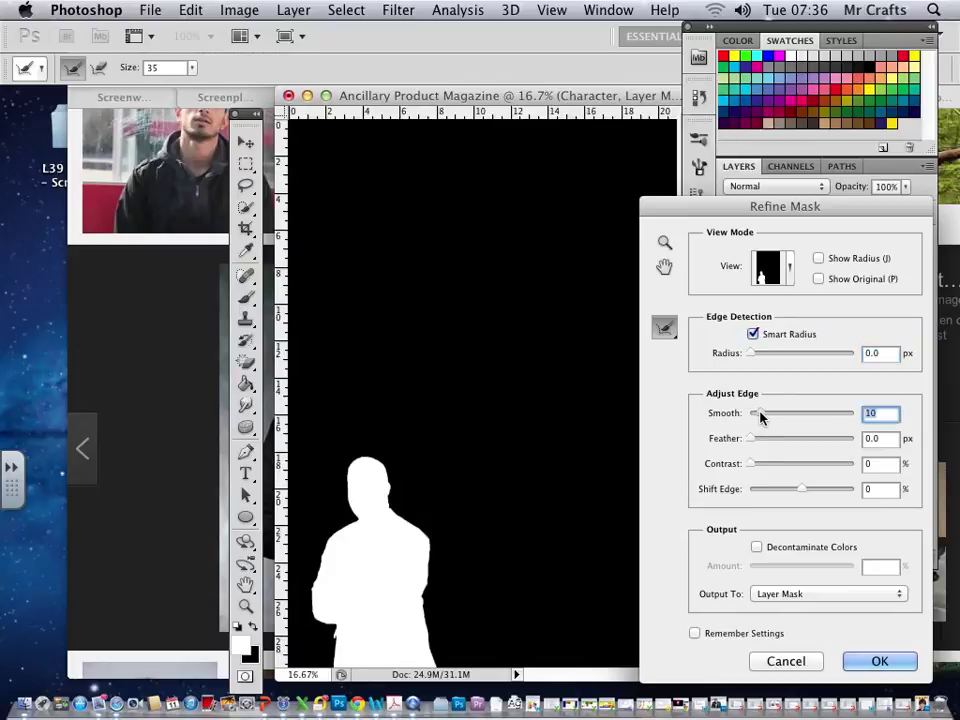
left_click_drag(754, 467, 758, 468)
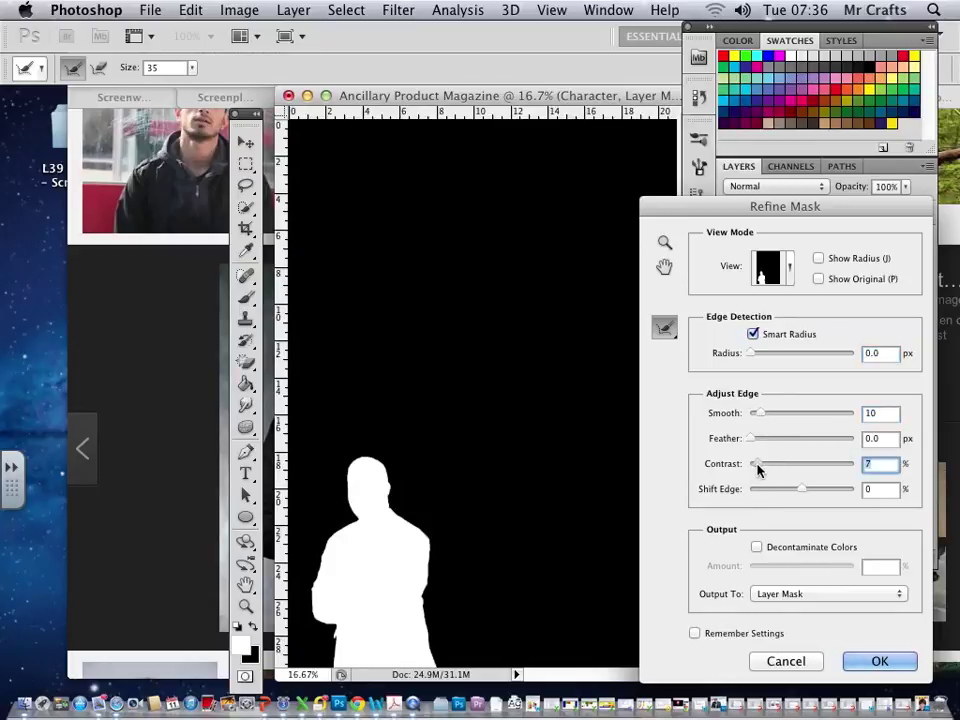
left_click(877, 661)
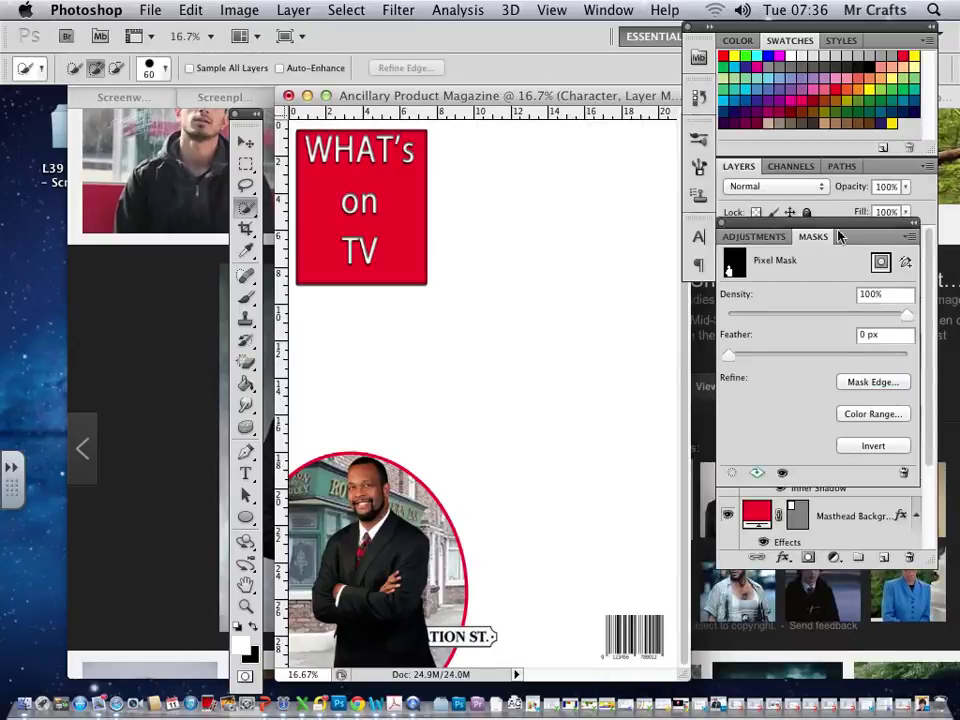
left_click(727, 229)
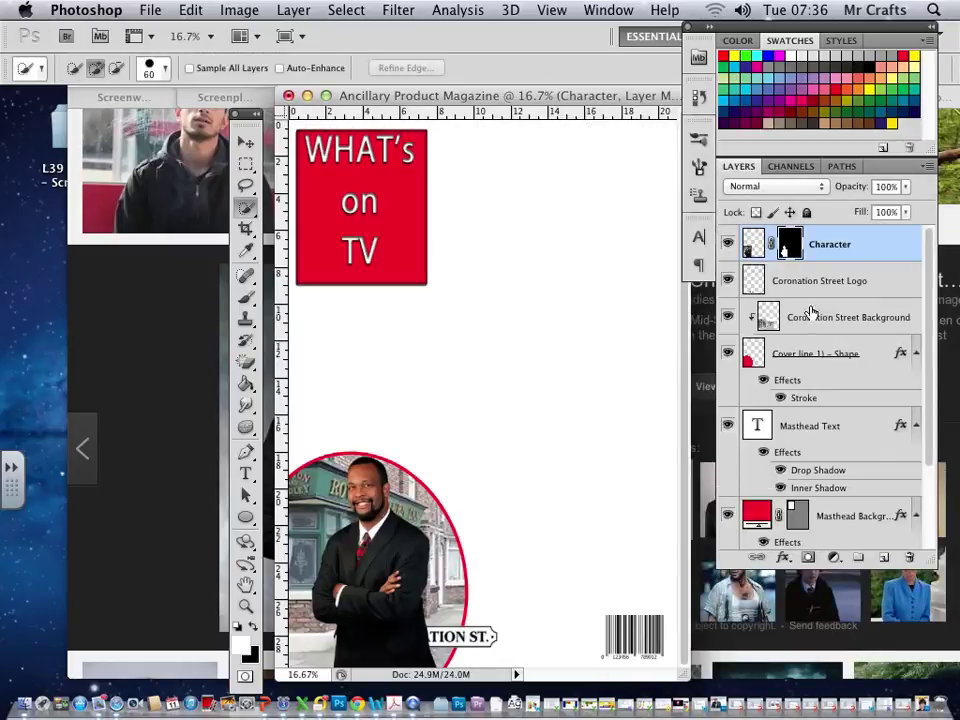
- Rename the Character layer to Coronation Street Character and move the logo layer above it
double_click(834, 246)
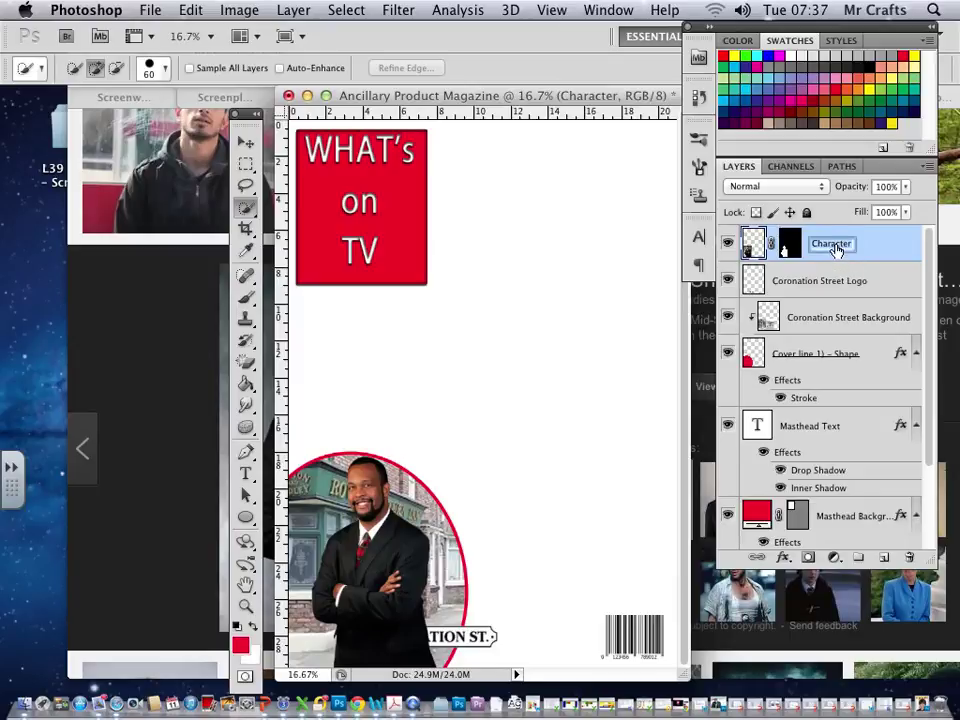
type("Co")
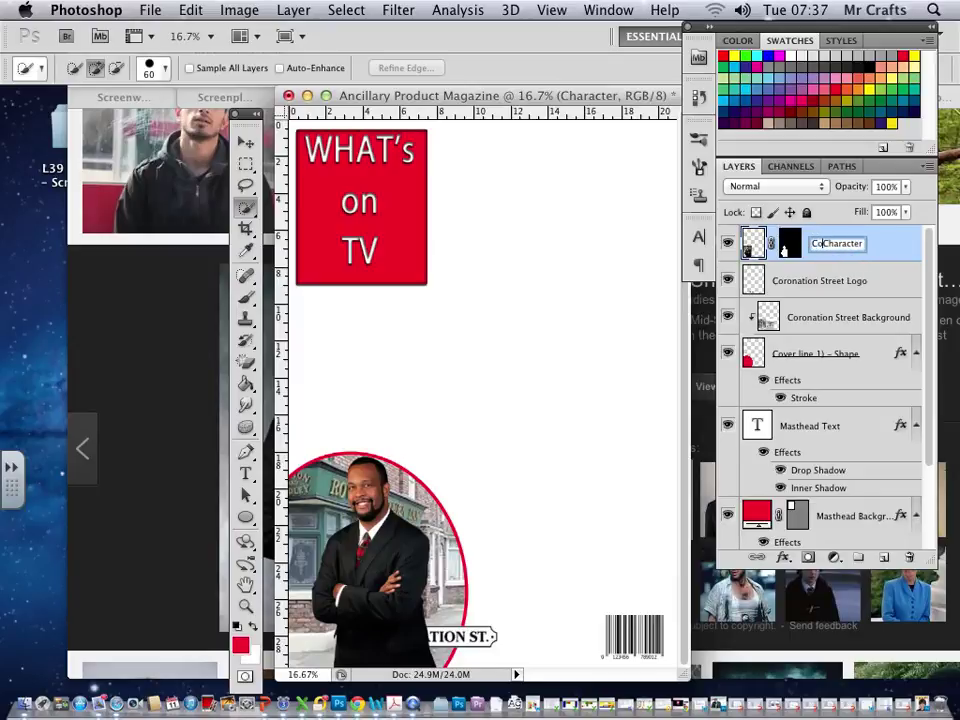
type("ronation ")
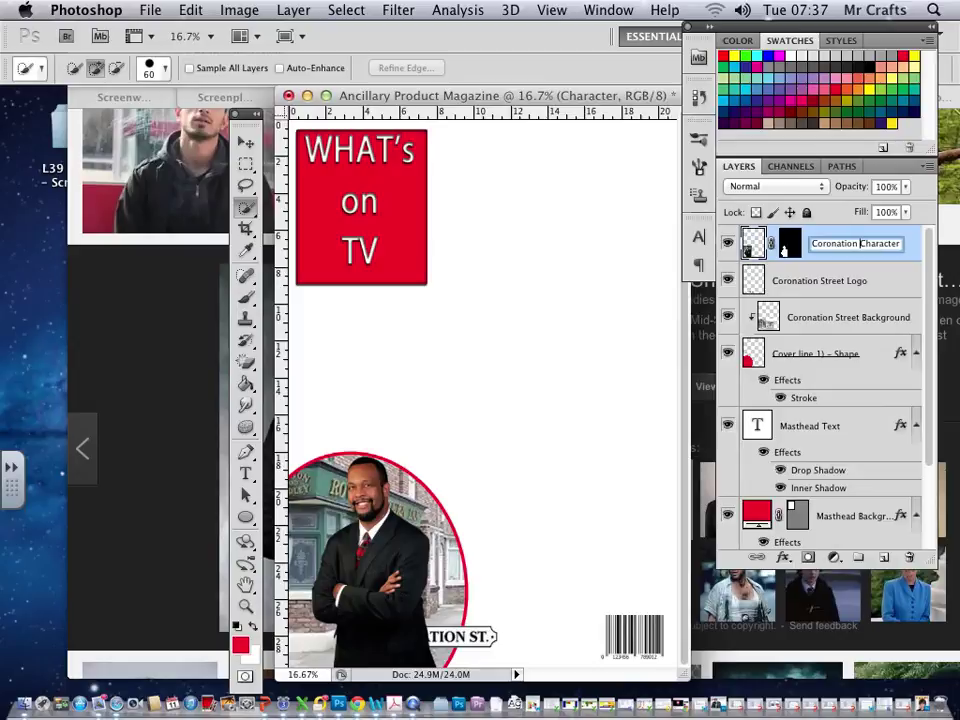
type("Street")
left_click(876, 295)
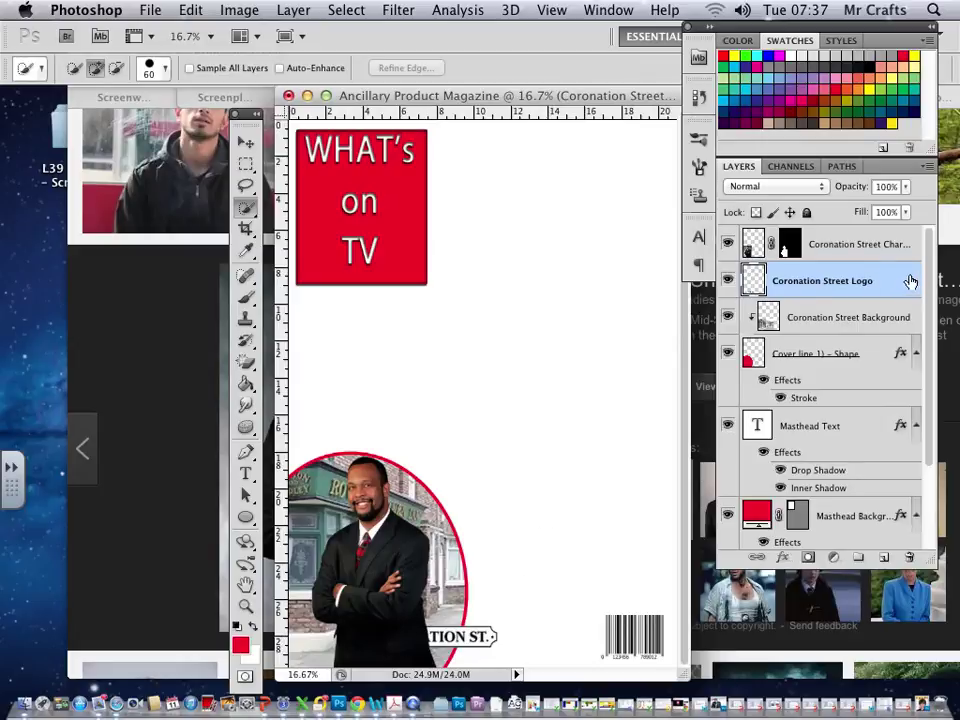
left_click_drag(907, 293, 905, 238)
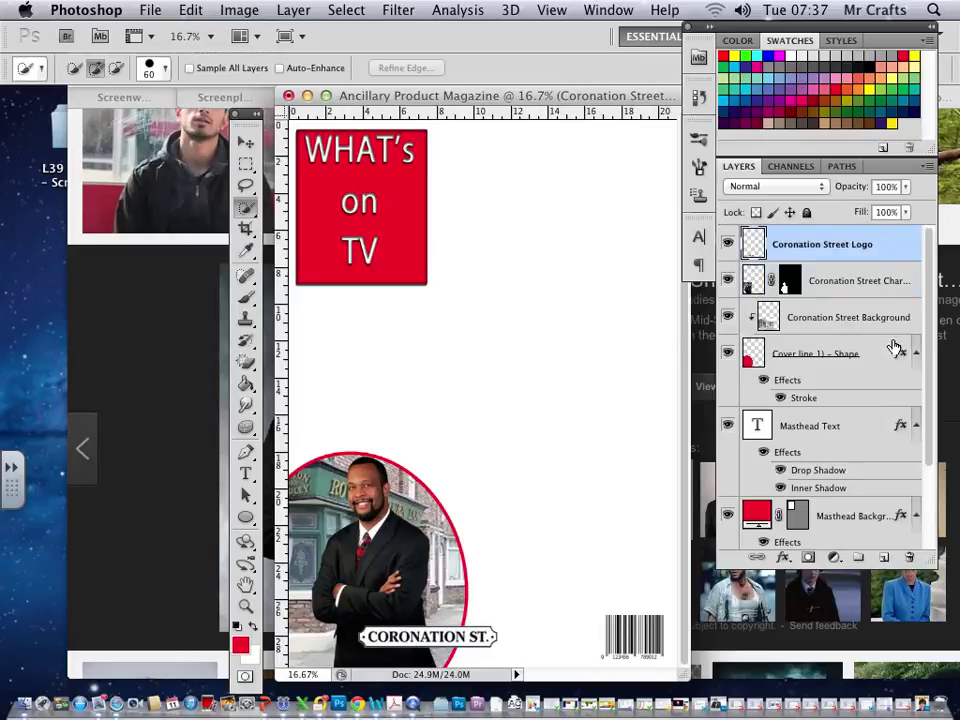
- Scale the Coronation Street person up to about 103% within the circle
left_click(880, 282)
key("ctrl+t")
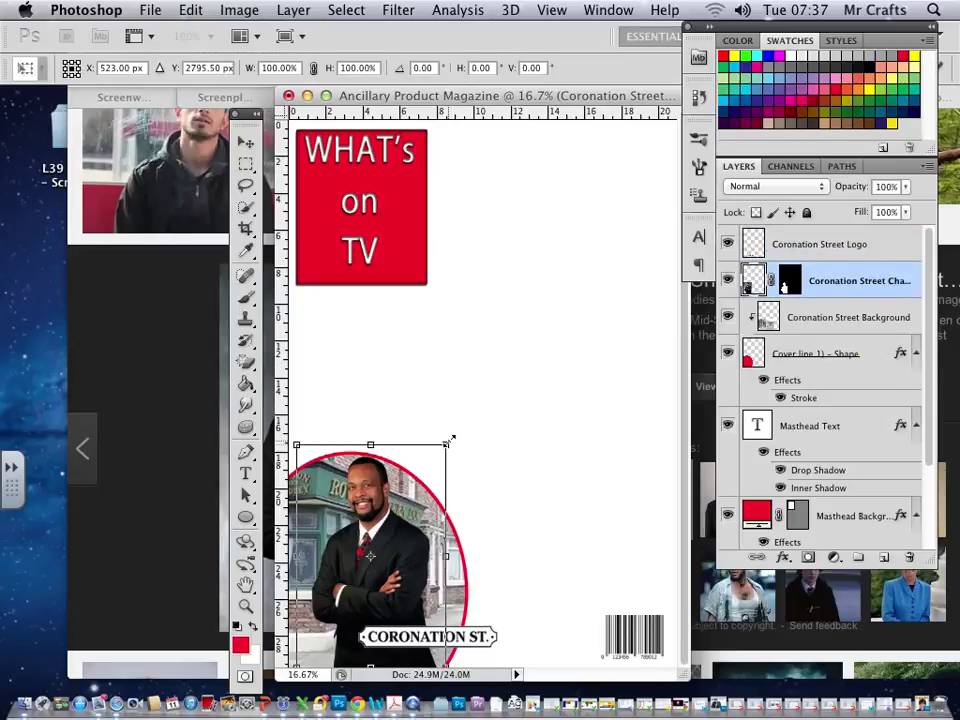
left_click_drag(454, 441, 459, 437)
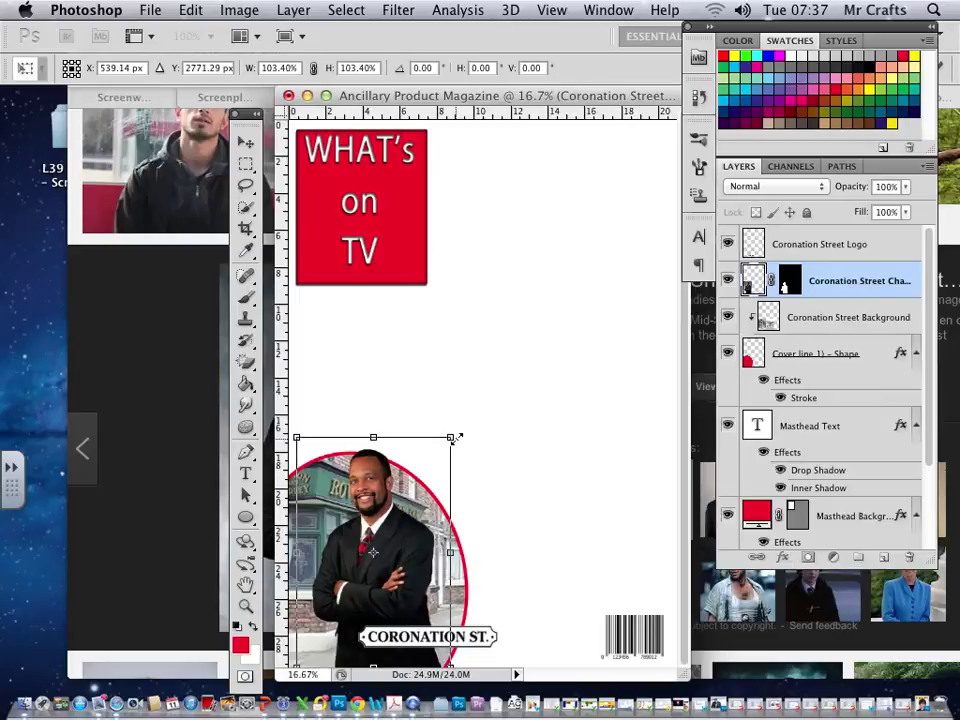
key("Return")
key("w")
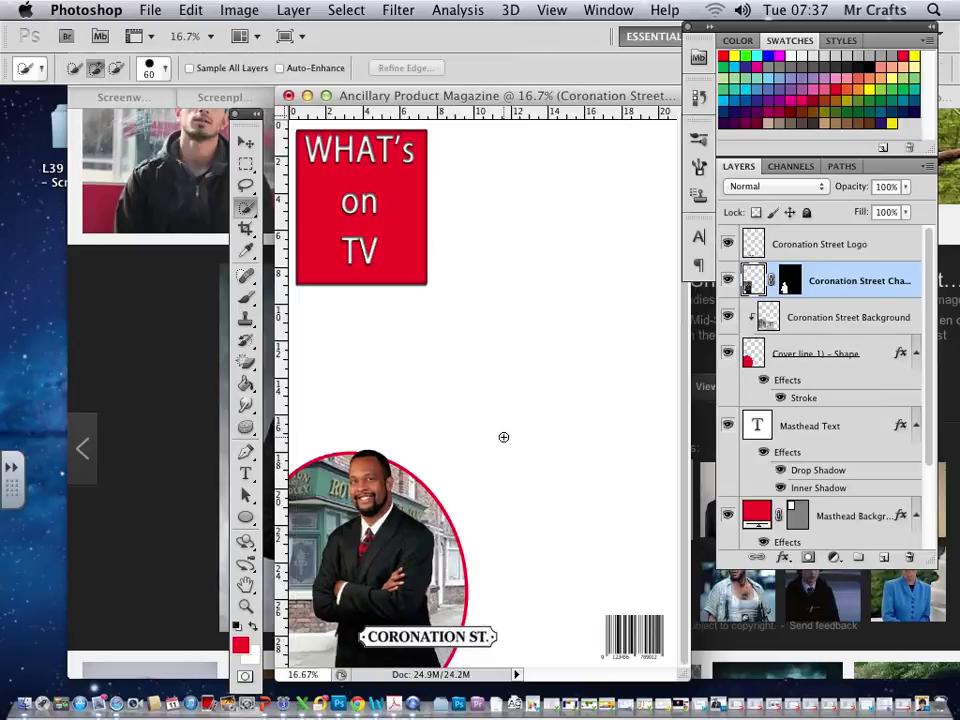
key("v")
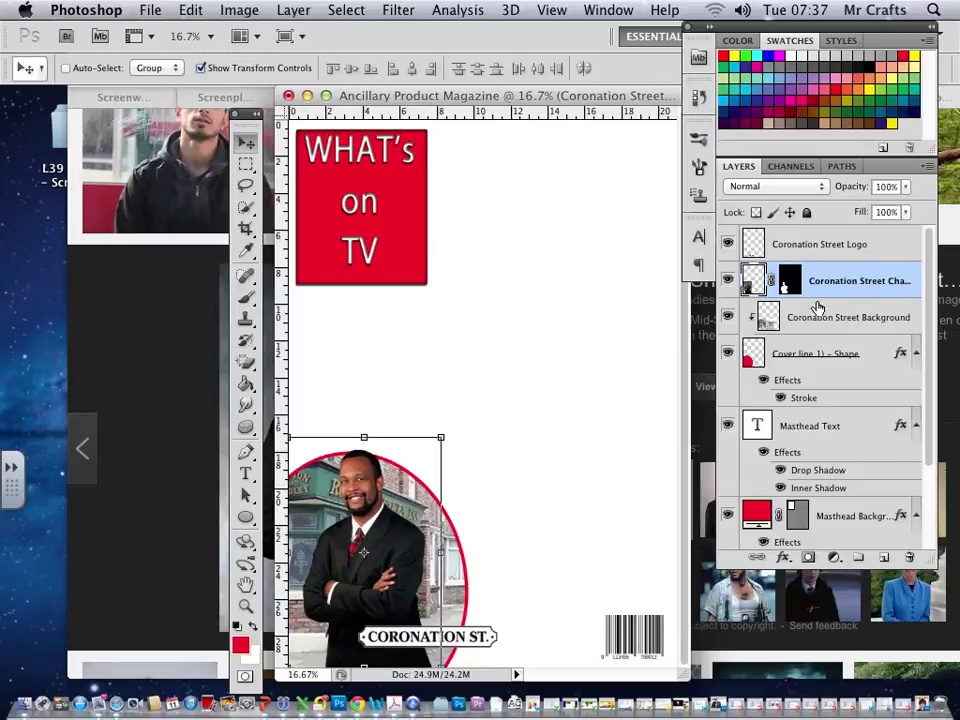
- Link the logo, person, street background and circle shape layers together
left_click(850, 318)
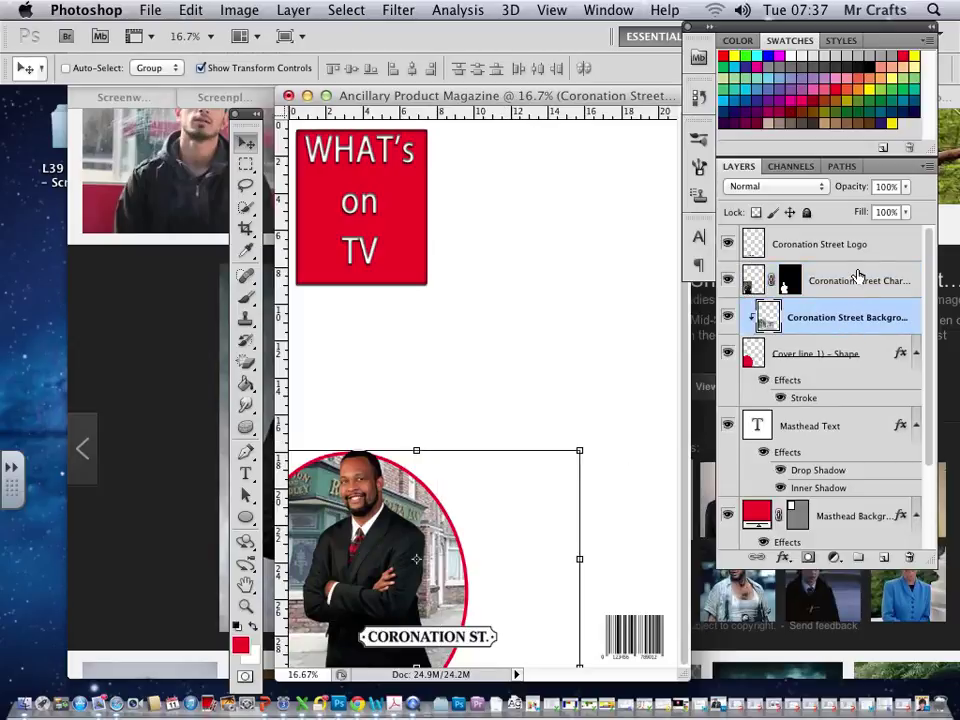
left_click(862, 355)
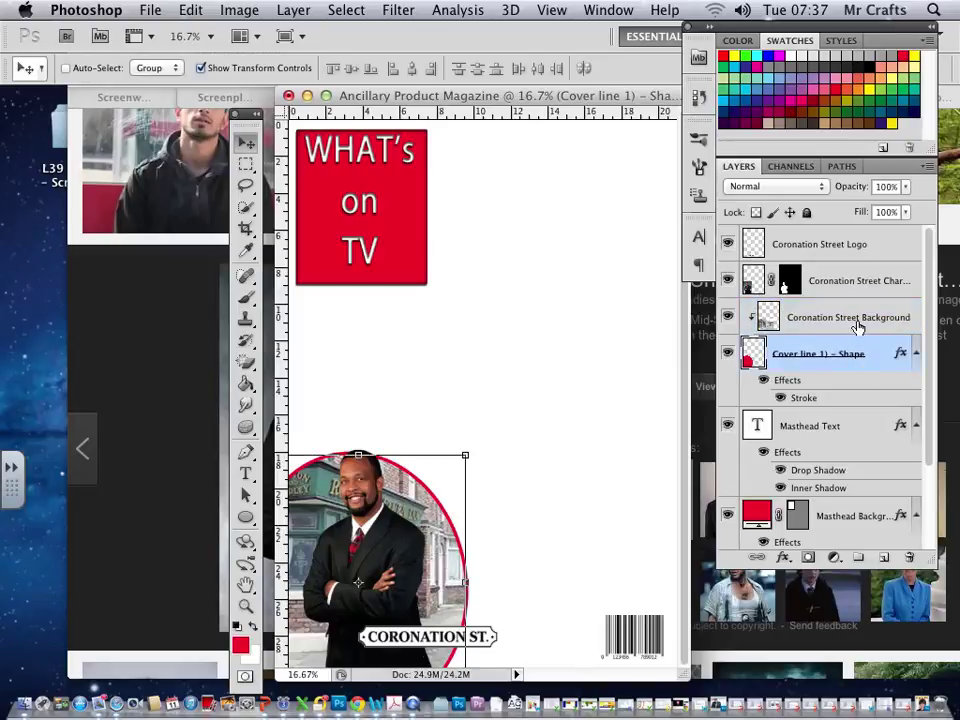
left_click(856, 320, "shift")
left_click(850, 281, "shift")
left_click(840, 247, "shift")
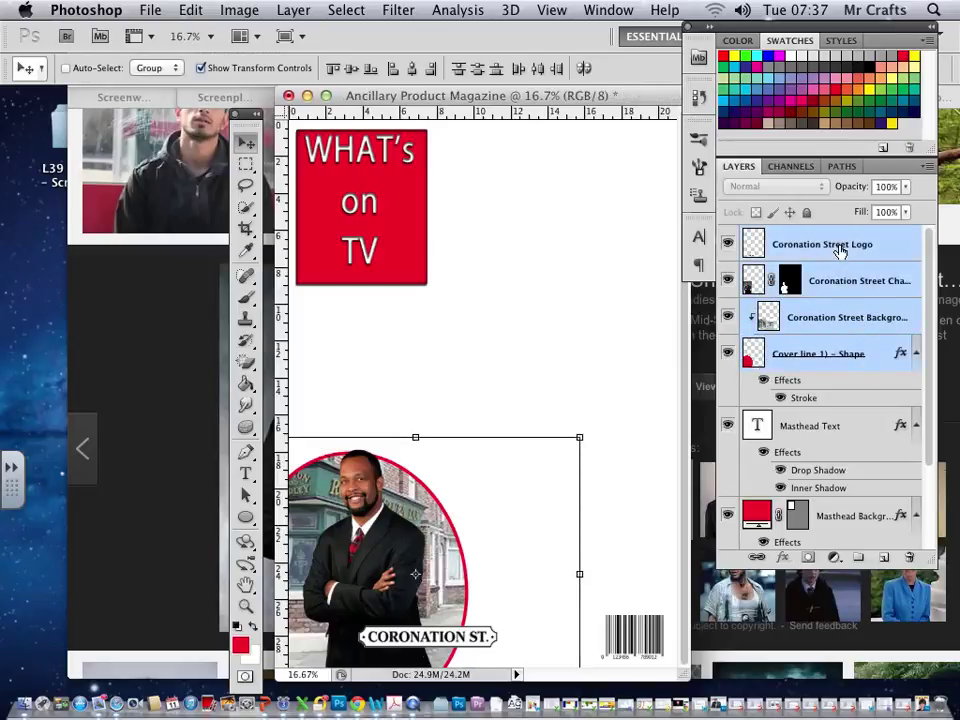
right_click(840, 248)
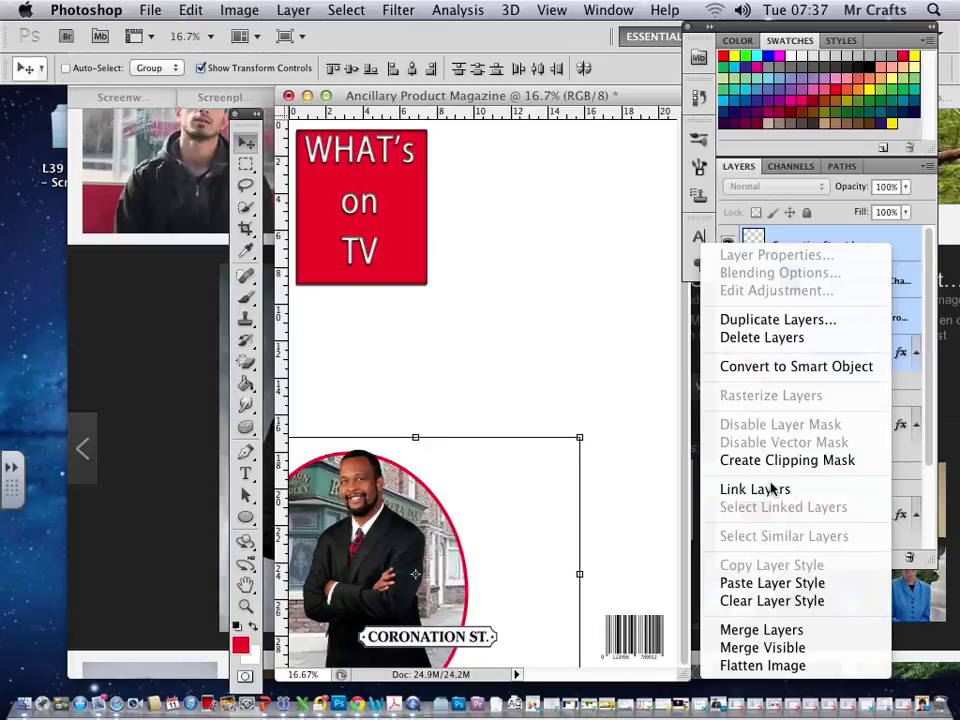
left_click(772, 488)
- Group the four linked layers into a folder named Coronation Street Layers
right_click(865, 255)
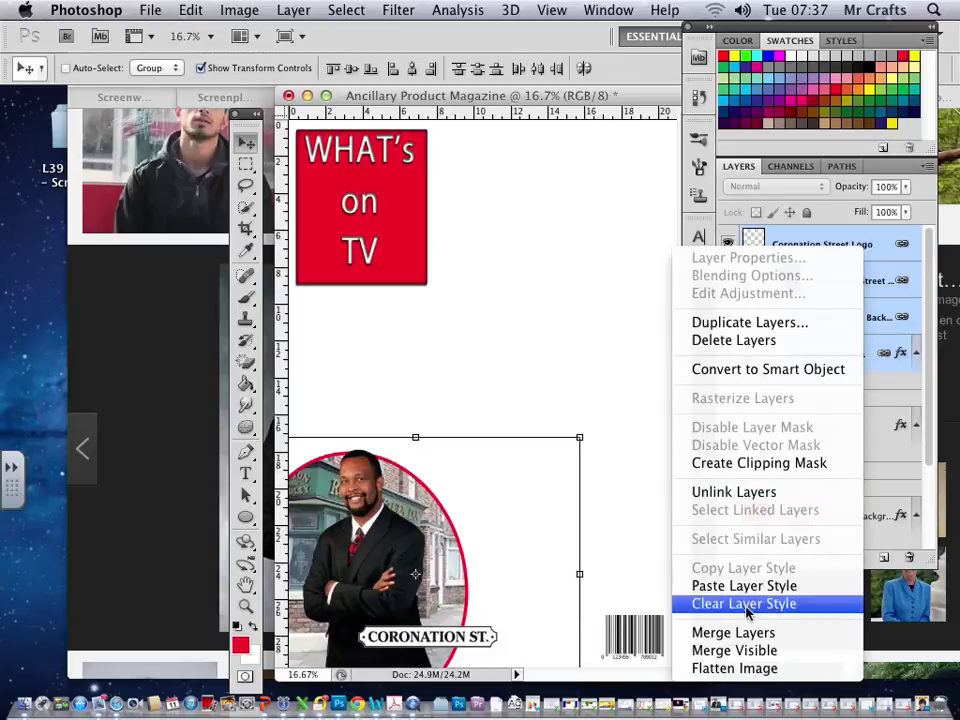
left_click(878, 255)
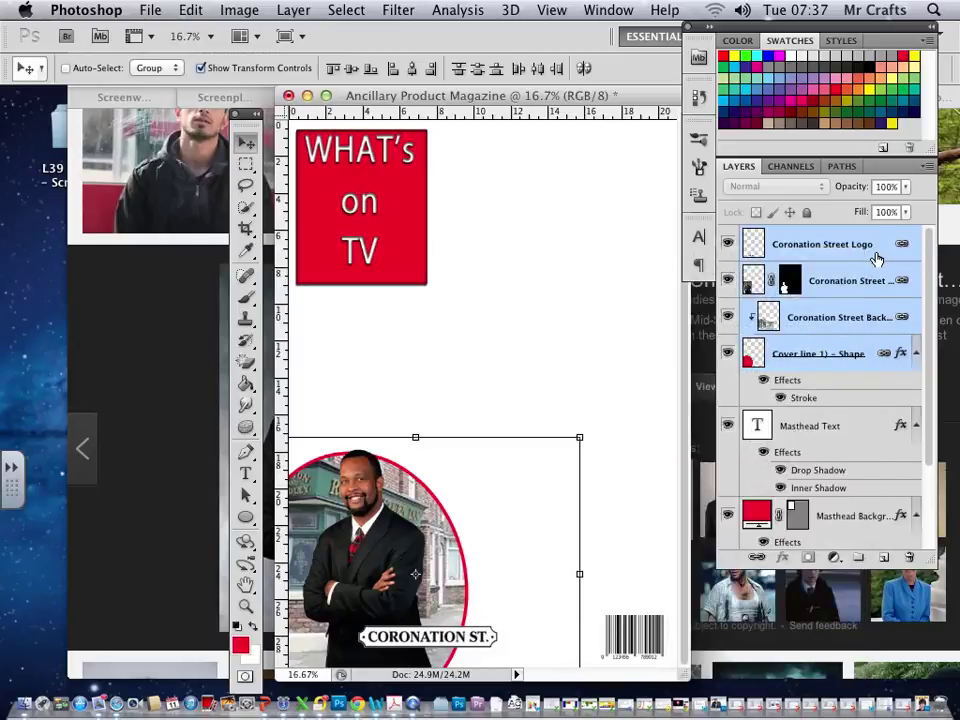
key("super+g")
double_click(803, 237)
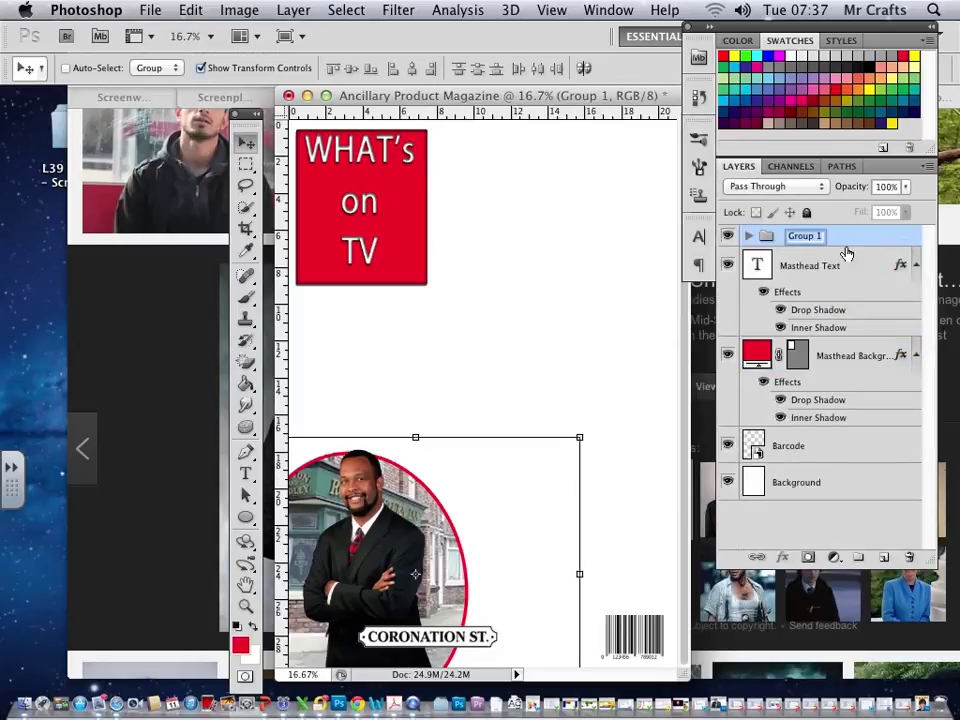
type("Coronation")
type(" Street Layers")
- Group Masthead Text and Masthead Background as Masthead Layers, then nudge the Coronation Street group
left_click(842, 265)
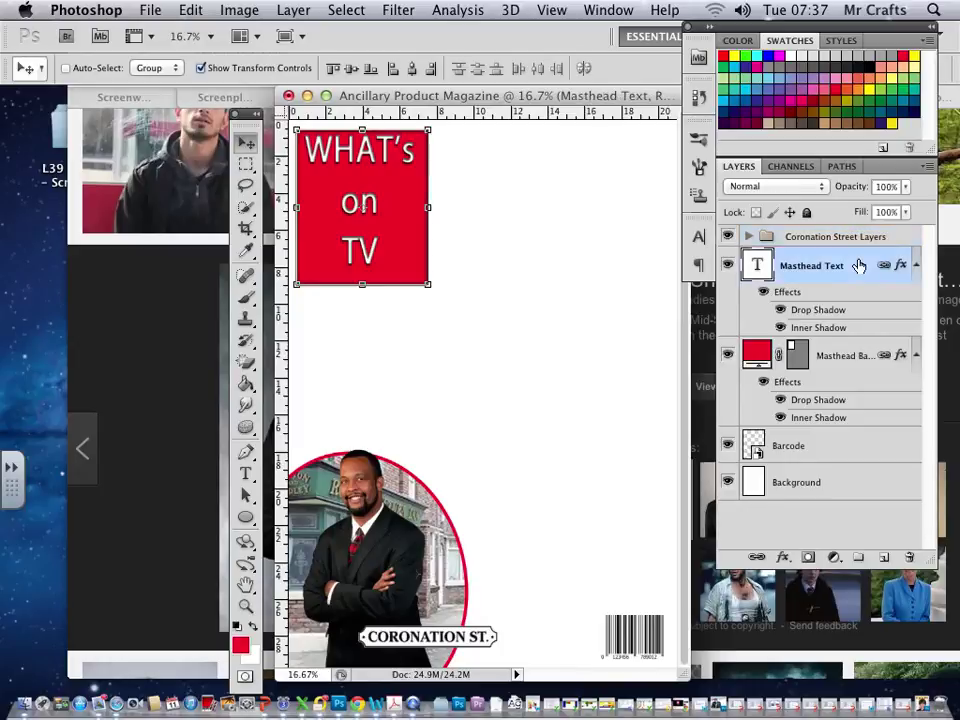
left_click(840, 352, "shift")
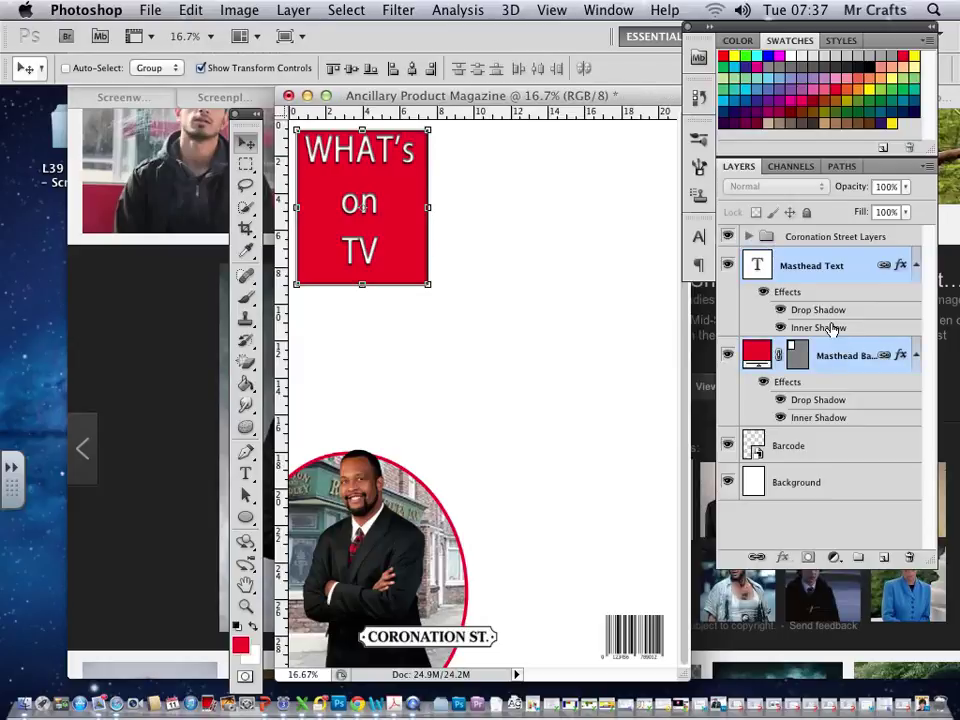
key("ctrl+g")
double_click(806, 258)
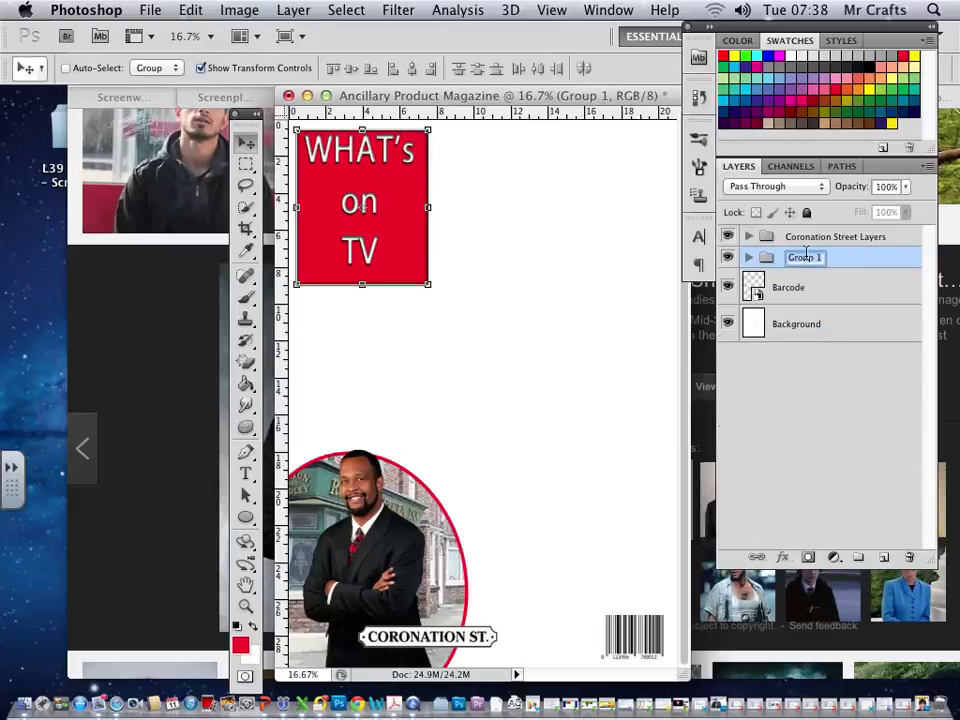
type("masthead Layers")
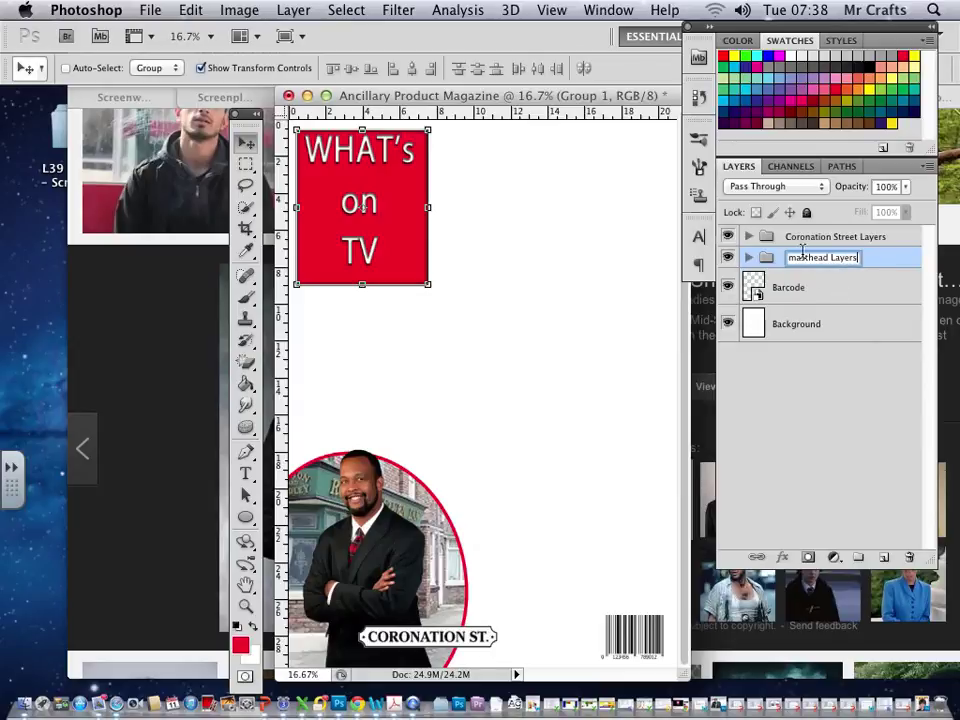
type("M")
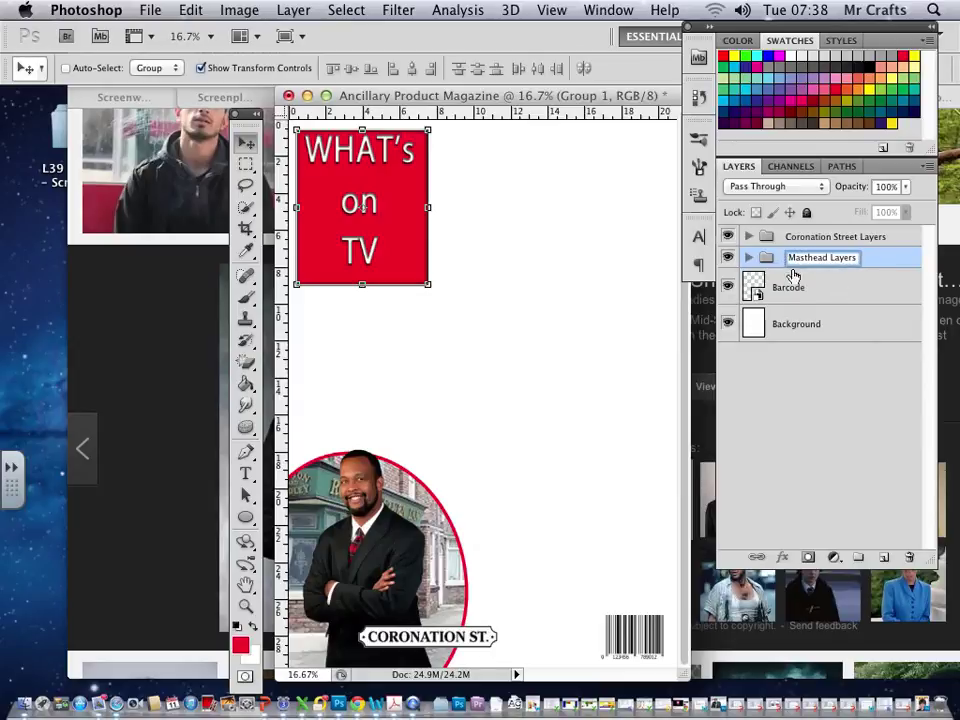
left_click(824, 291)
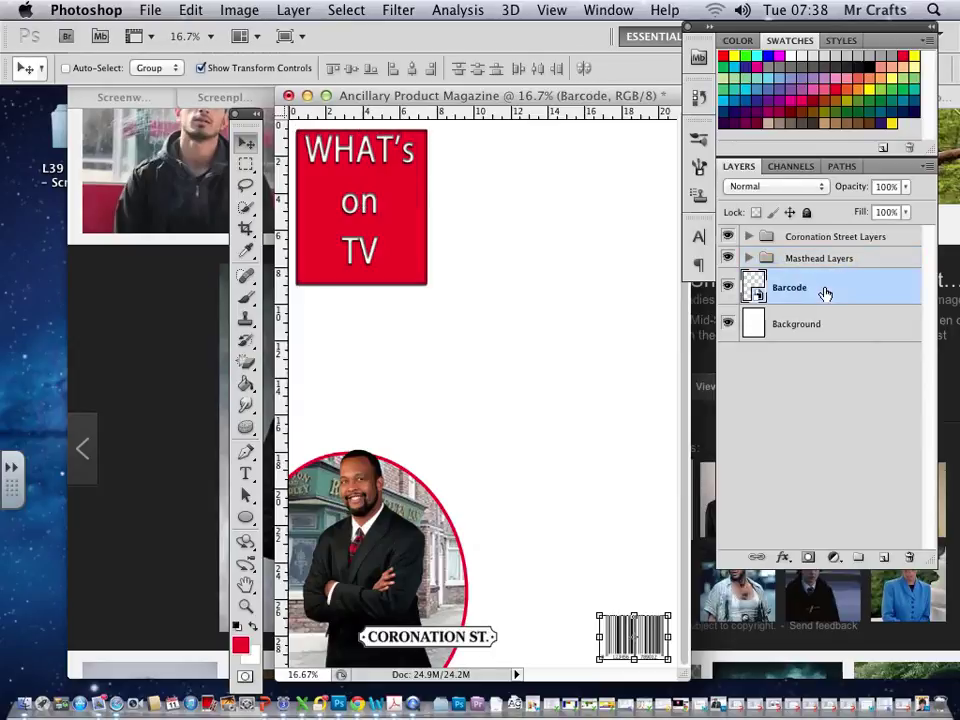
left_click(840, 238)
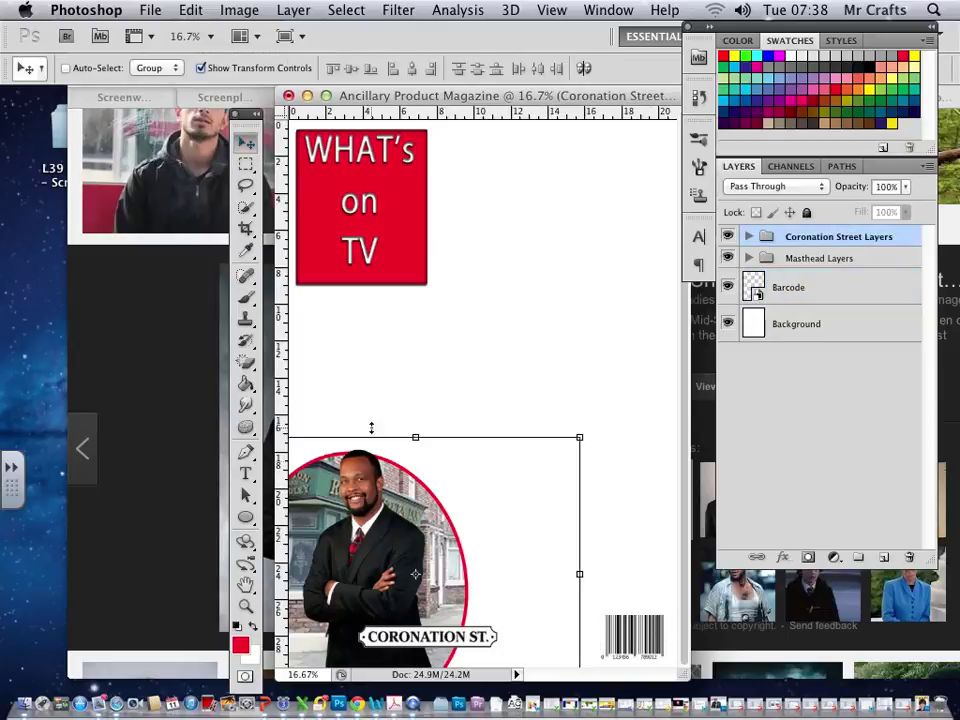
mouse_move(386, 483)
left_mouse_down()
mouse_move(481, 400)
mouse_move(388, 487)
left_mouse_up()
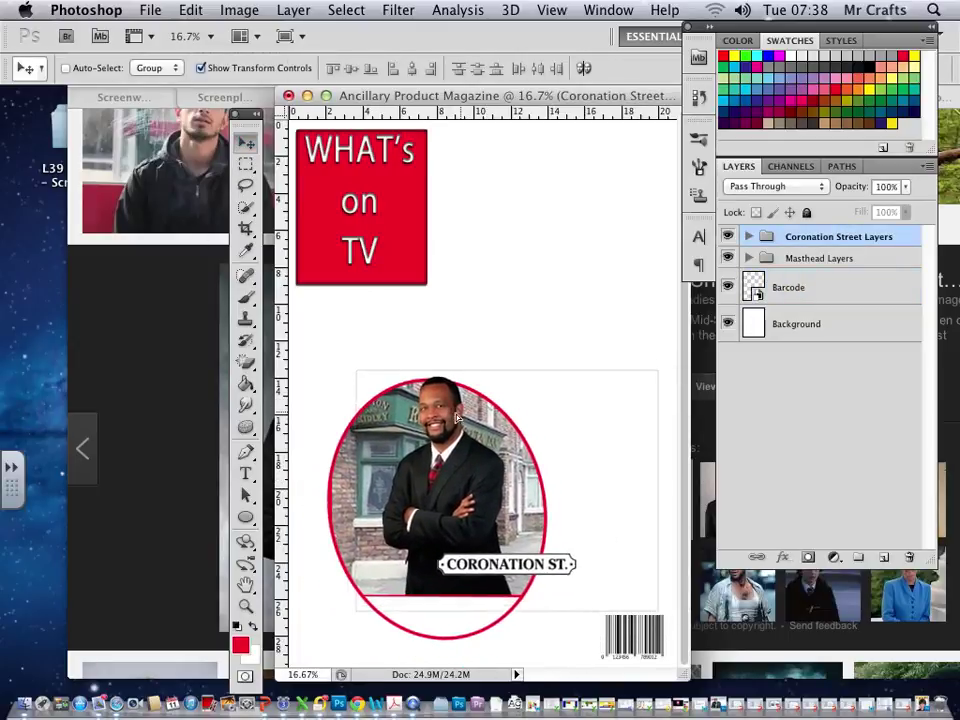